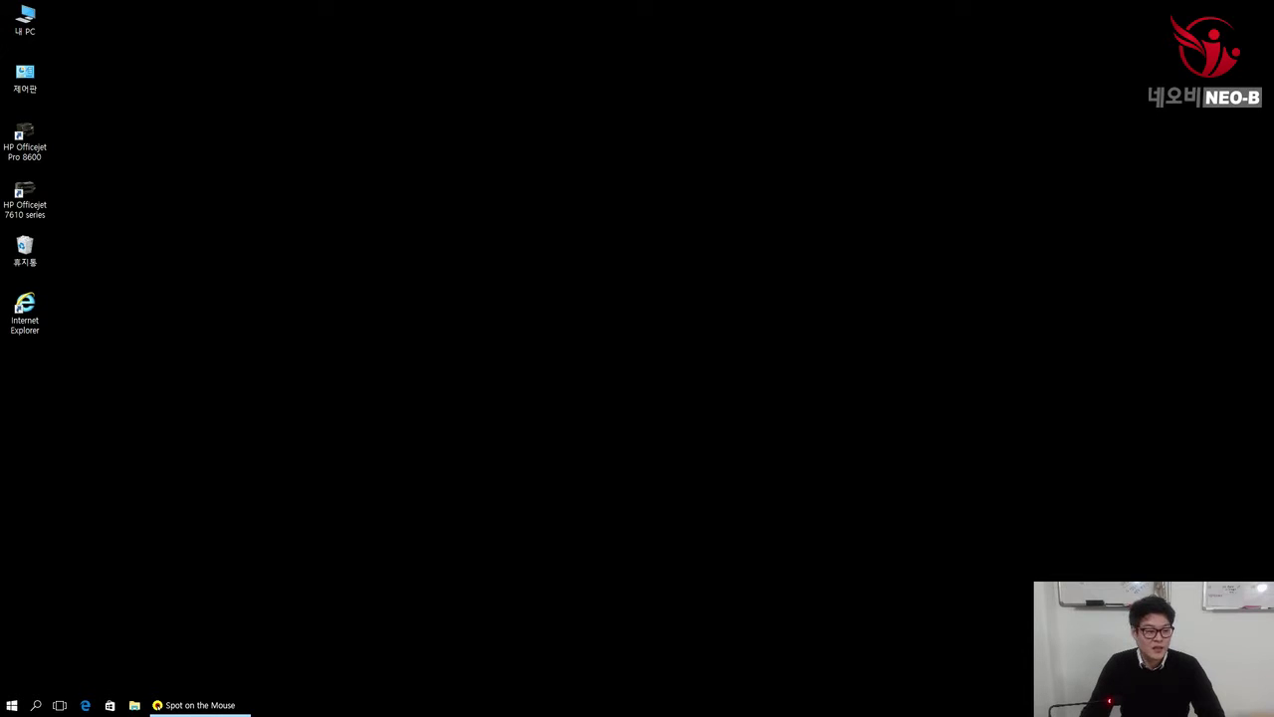
Step: Launch Internet Explorer and search Naver for '크롬'
click(22, 308)
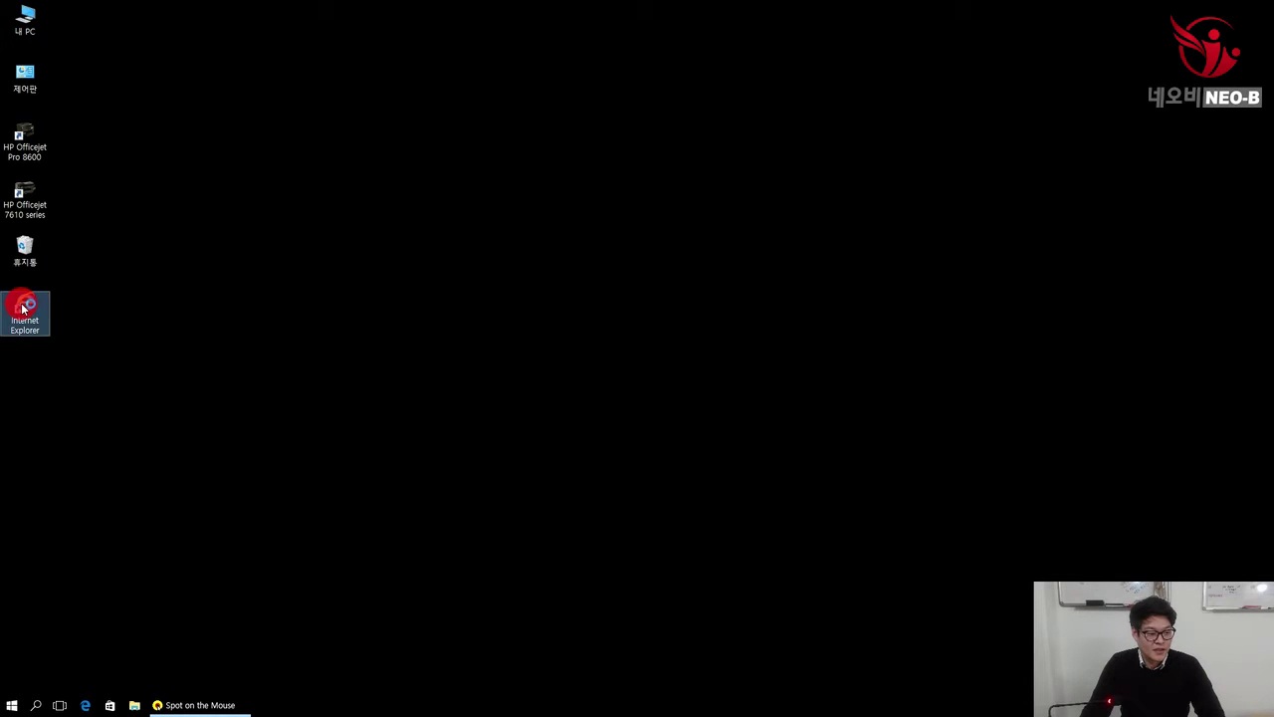
double_click(22, 308)
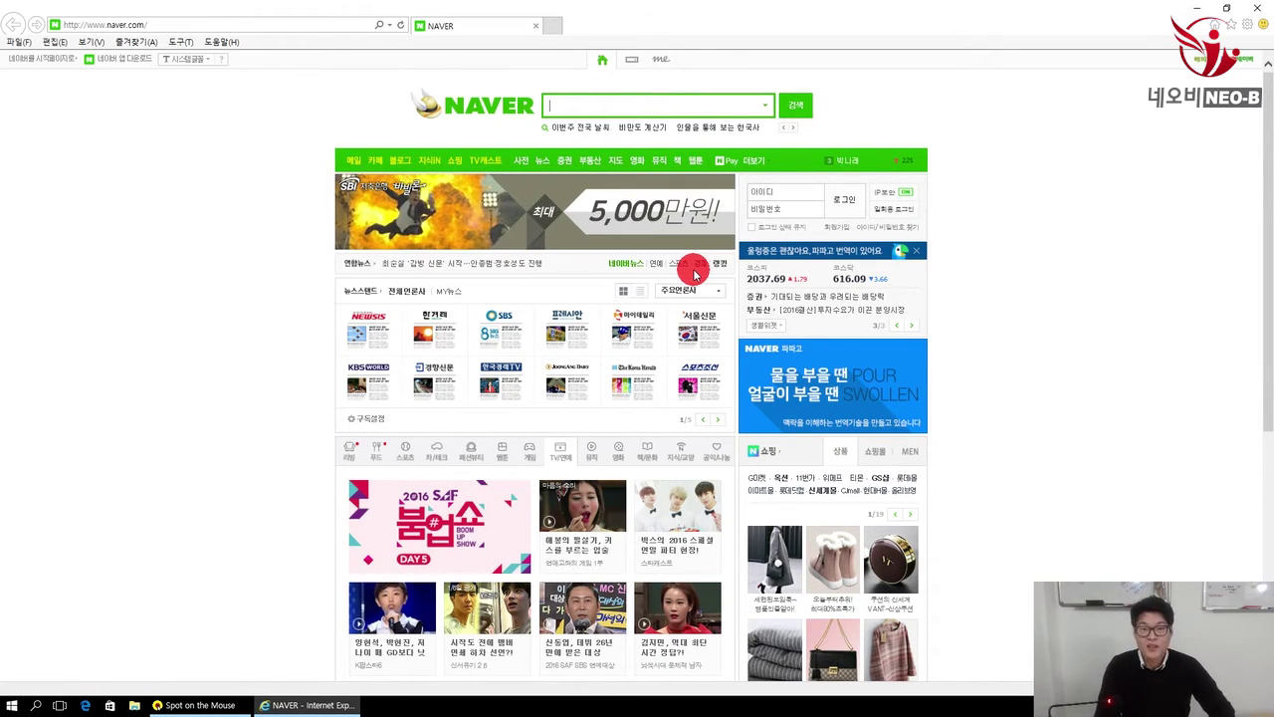
text(크롬)
key(Return)
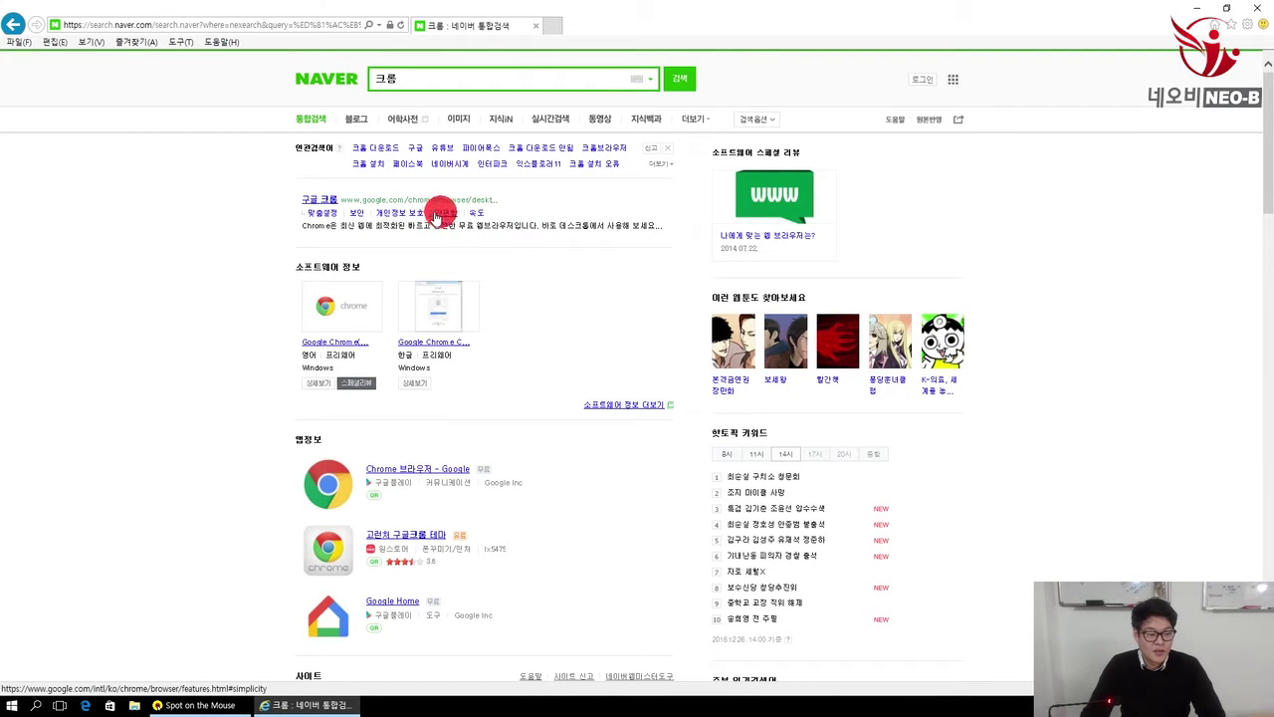
Step: Download and install Google Chrome from the official 구글 크롬 page, accepting the terms
click(326, 203)
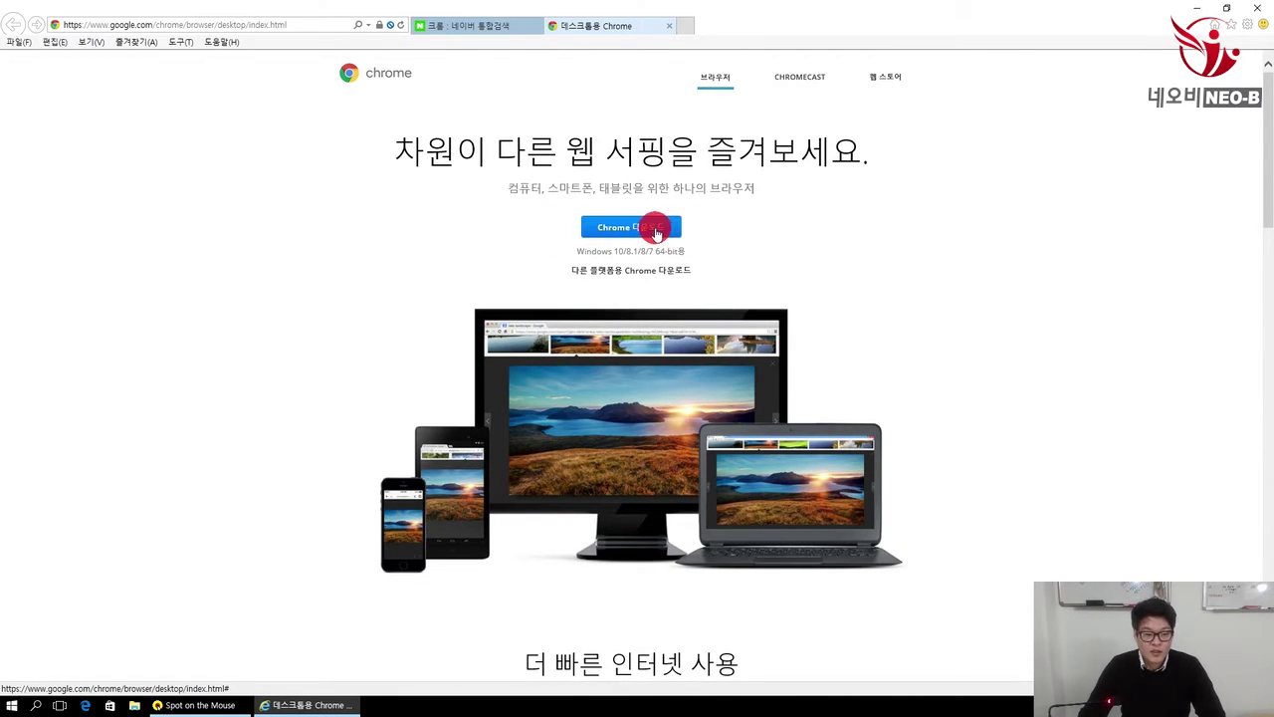
click(660, 231)
click(460, 372)
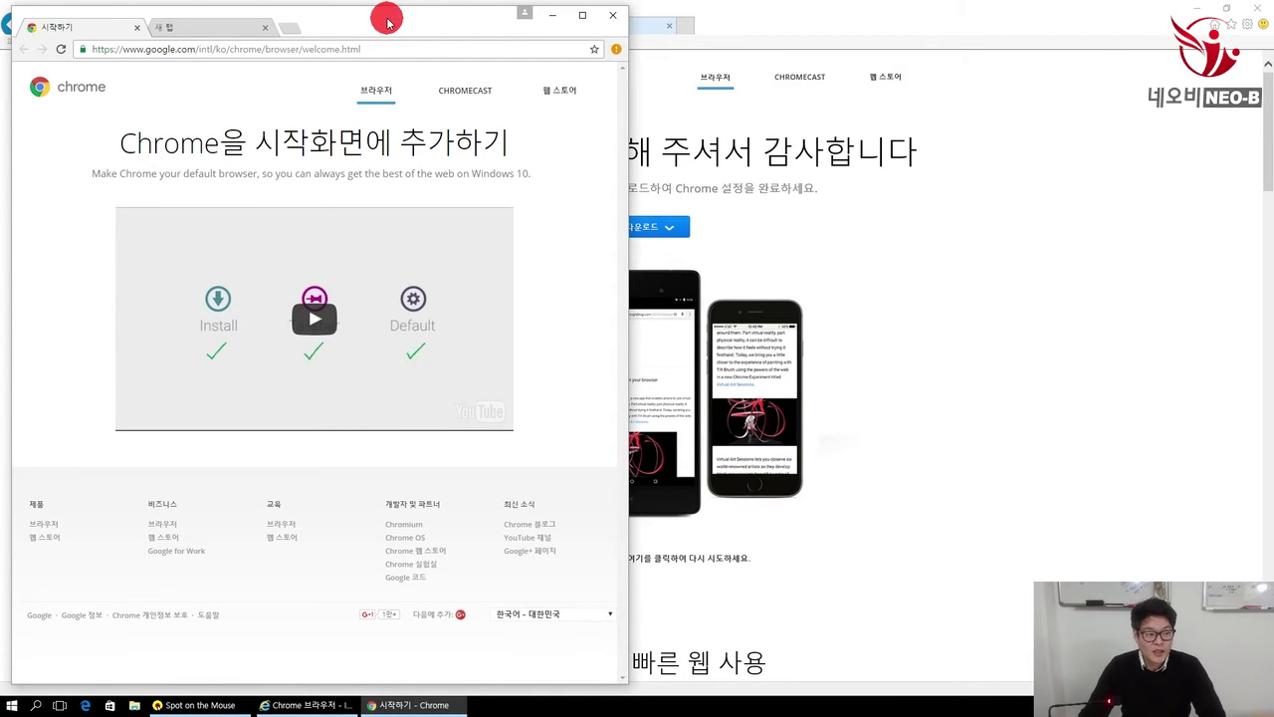
Step: Move the new Chrome window to the right and close Internet Explorer
drag(388, 22, 586, 23)
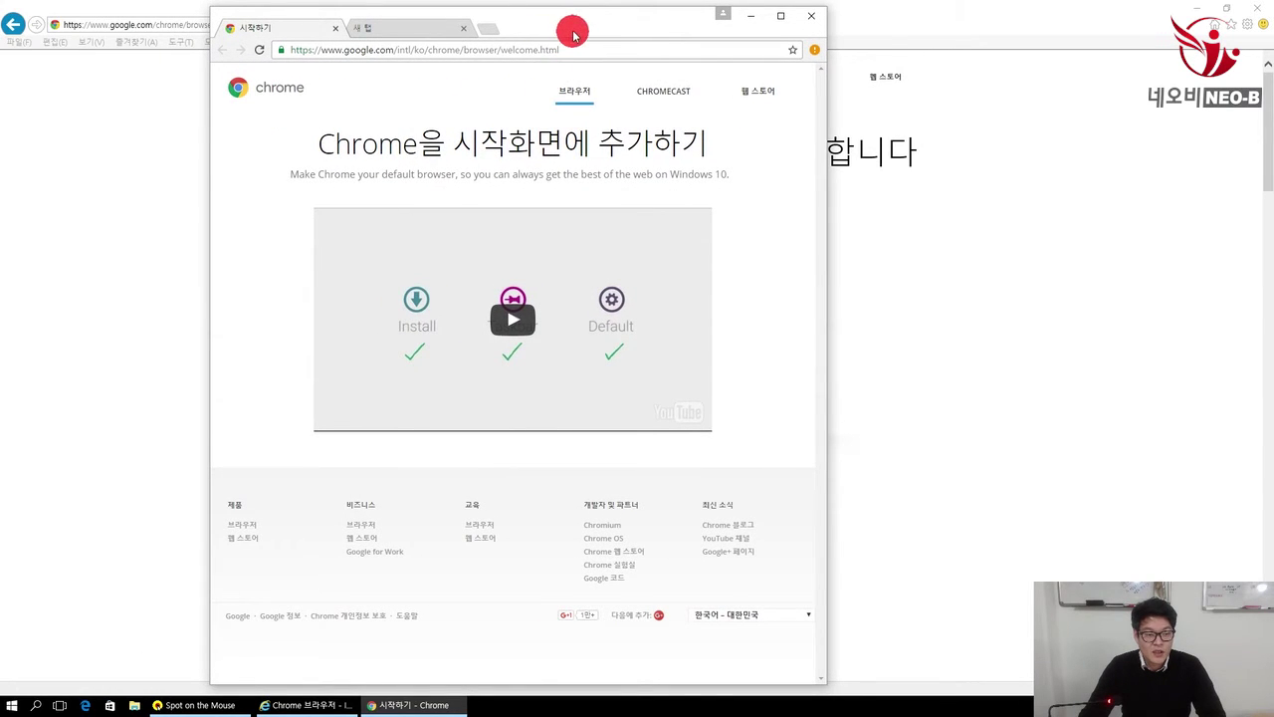
drag(573, 31, 596, 31)
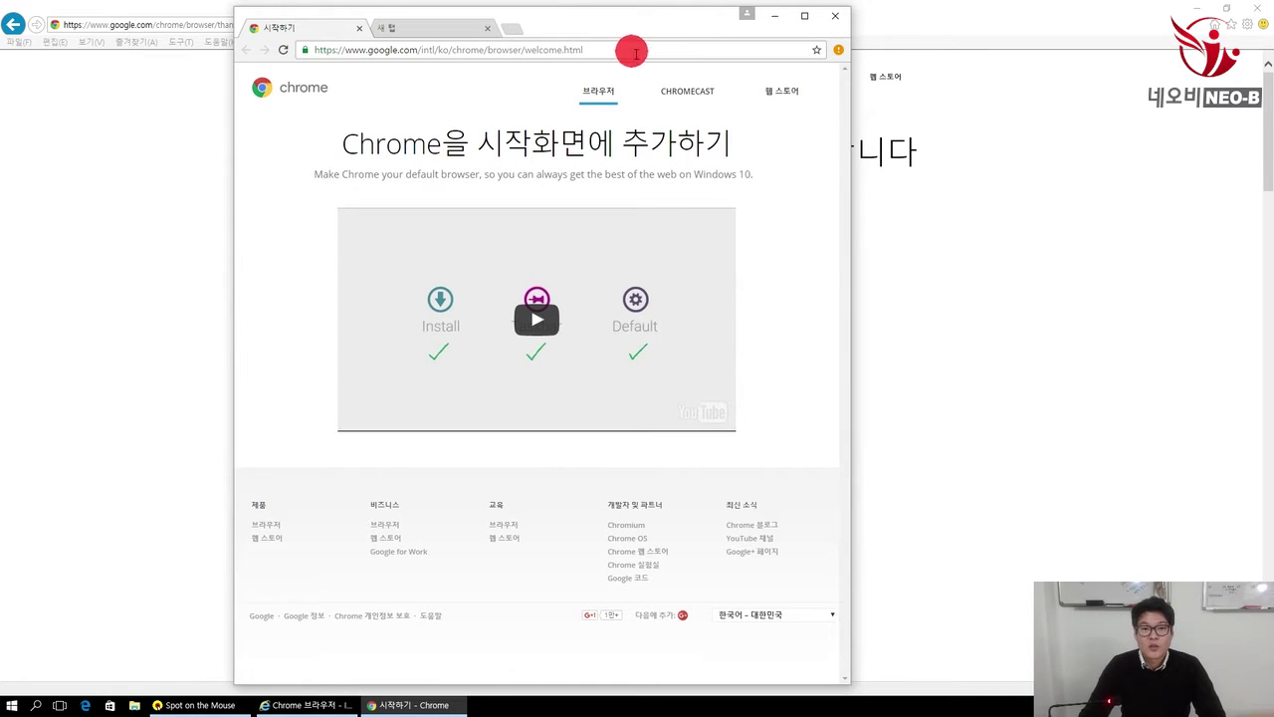
click(1255, 8)
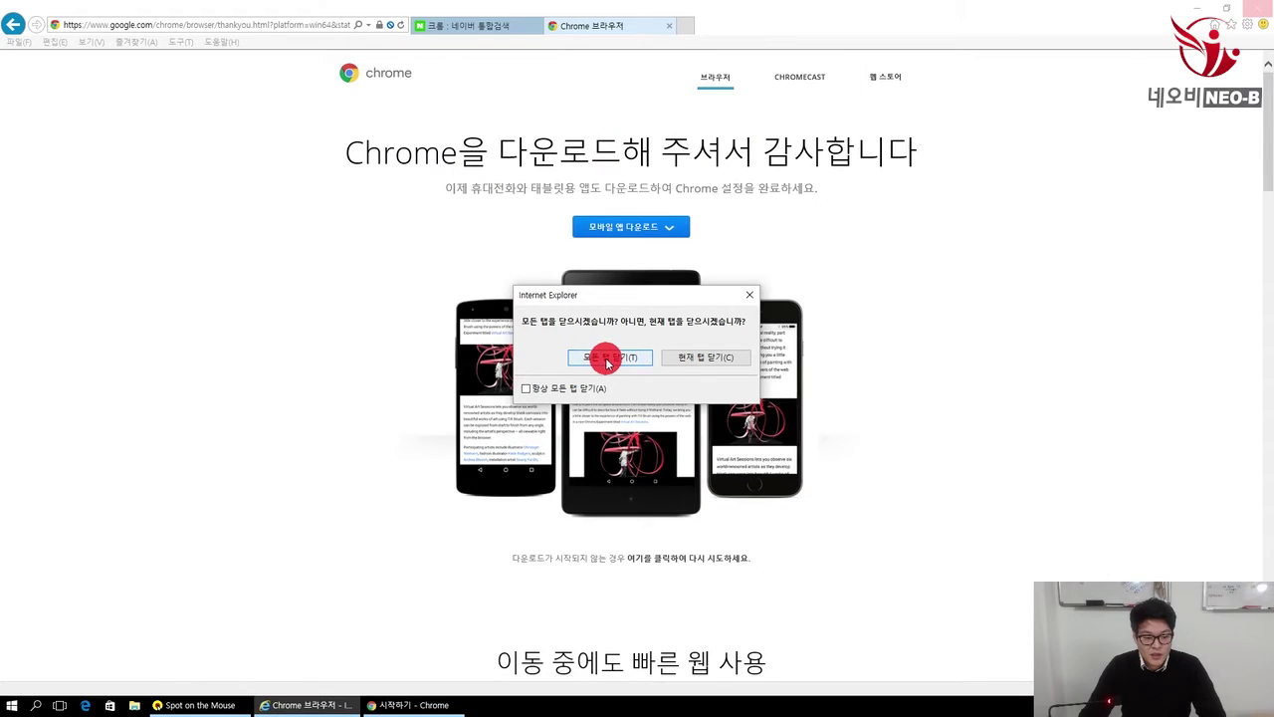
Step: Close all Internet Explorer tabs, maximize Chrome, and dismiss its welcome tab and hint bubble
click(608, 360)
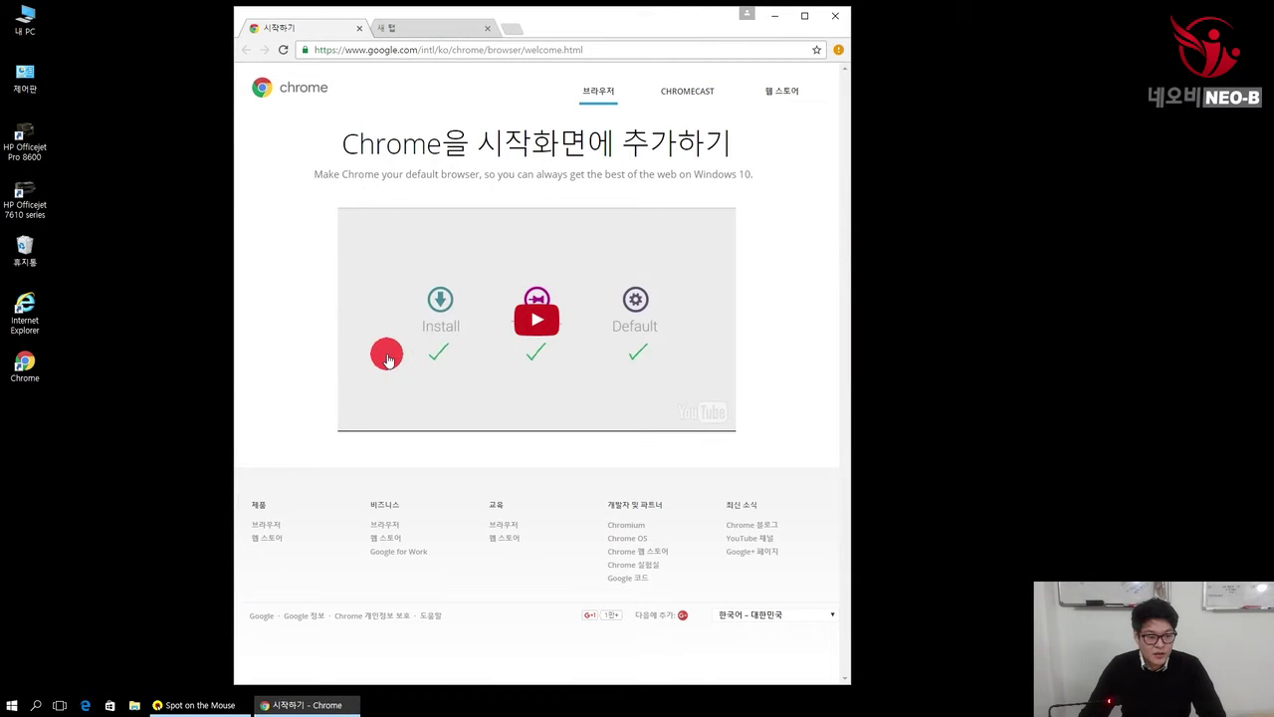
click(33, 361)
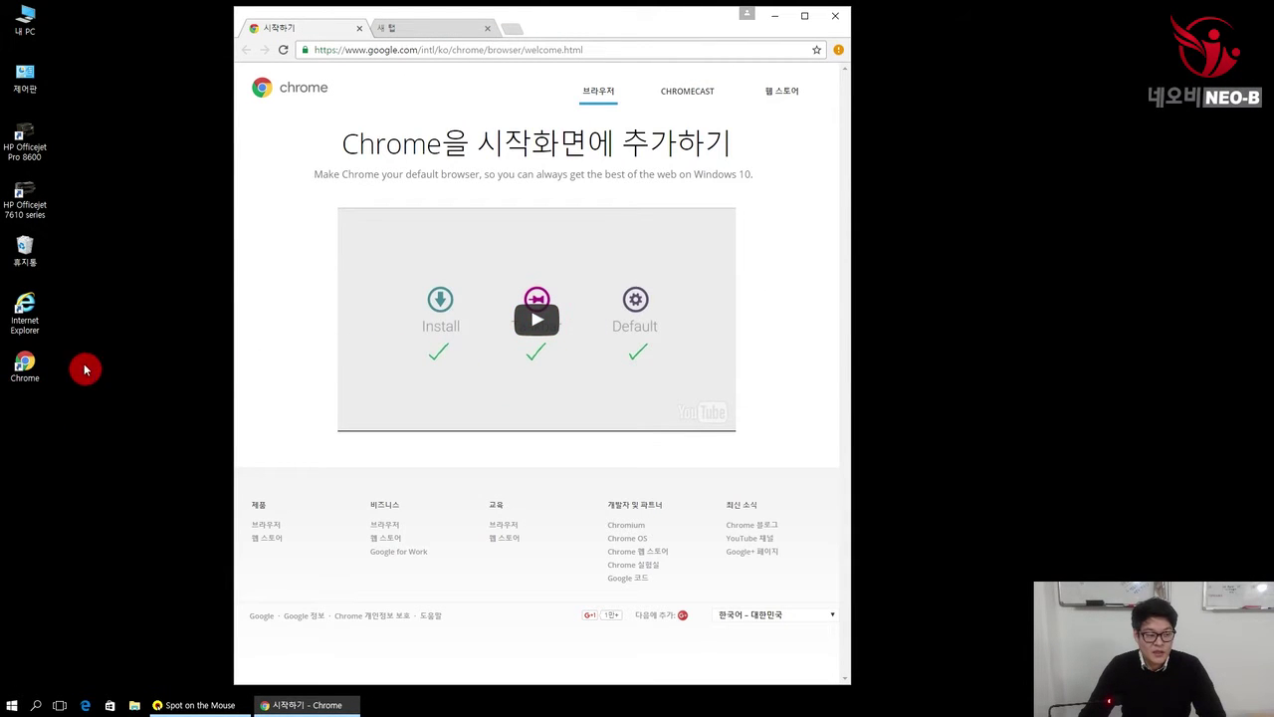
double_click(614, 22)
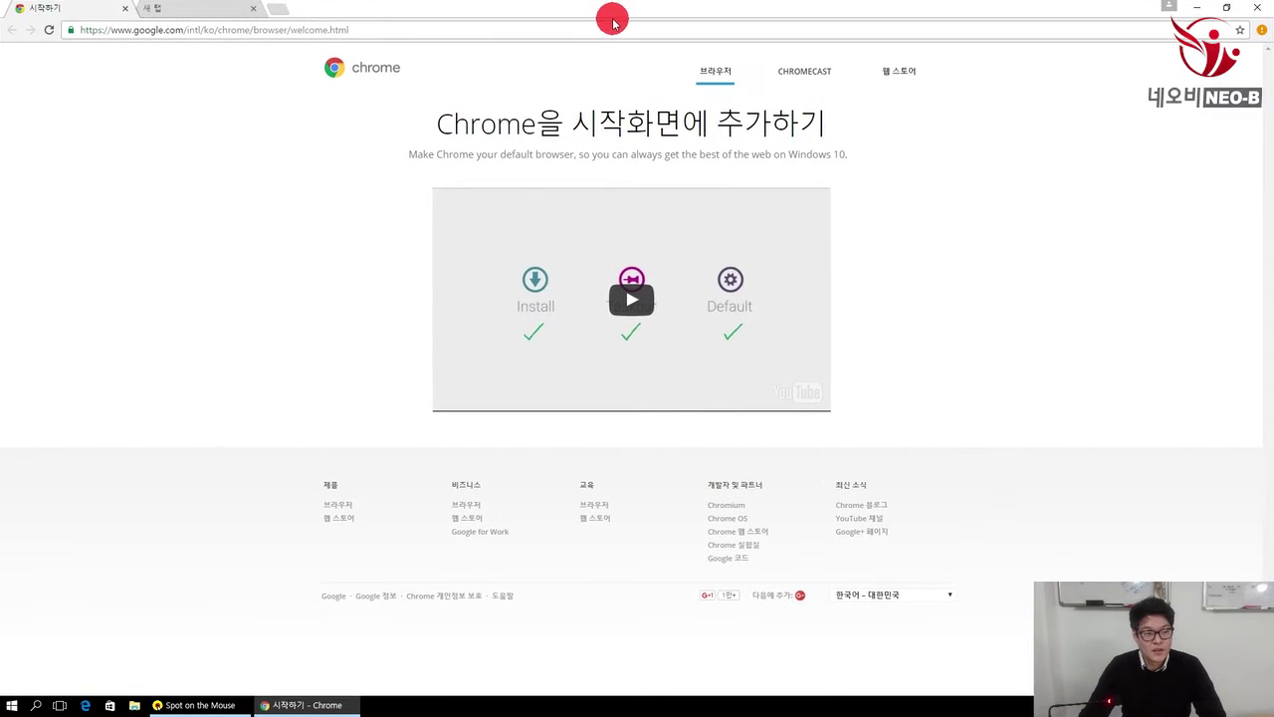
click(125, 10)
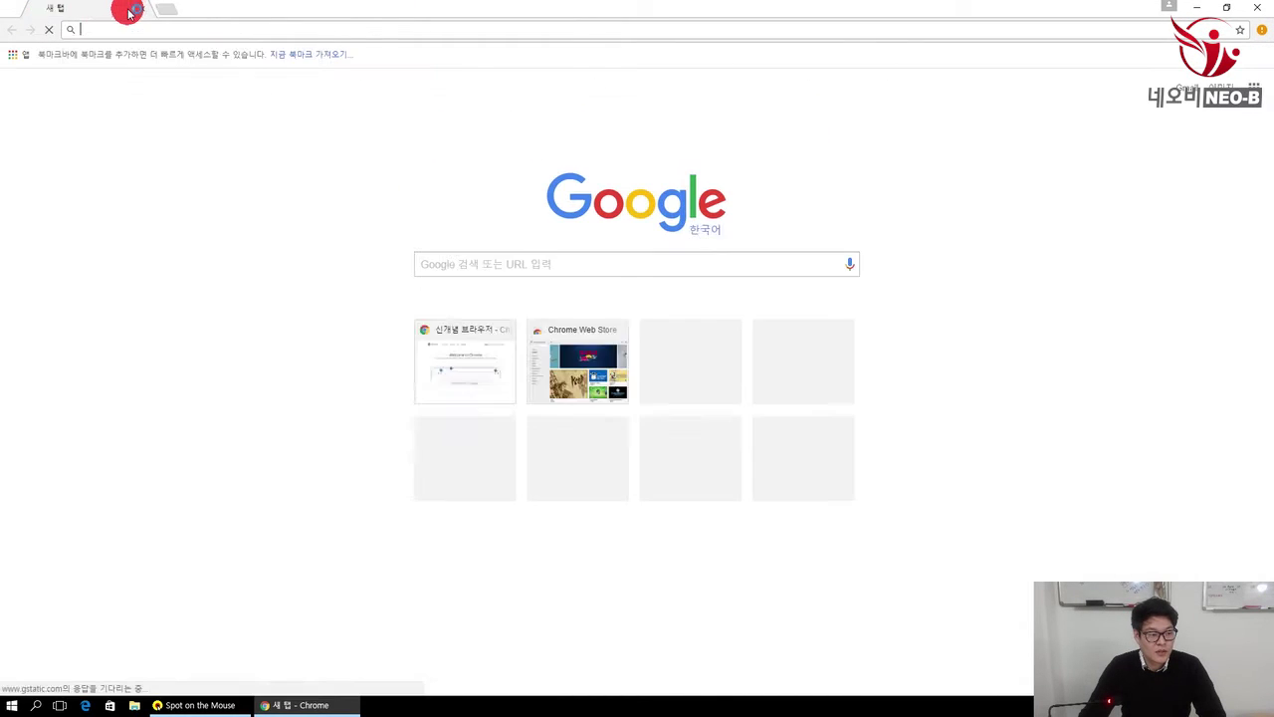
click(171, 225)
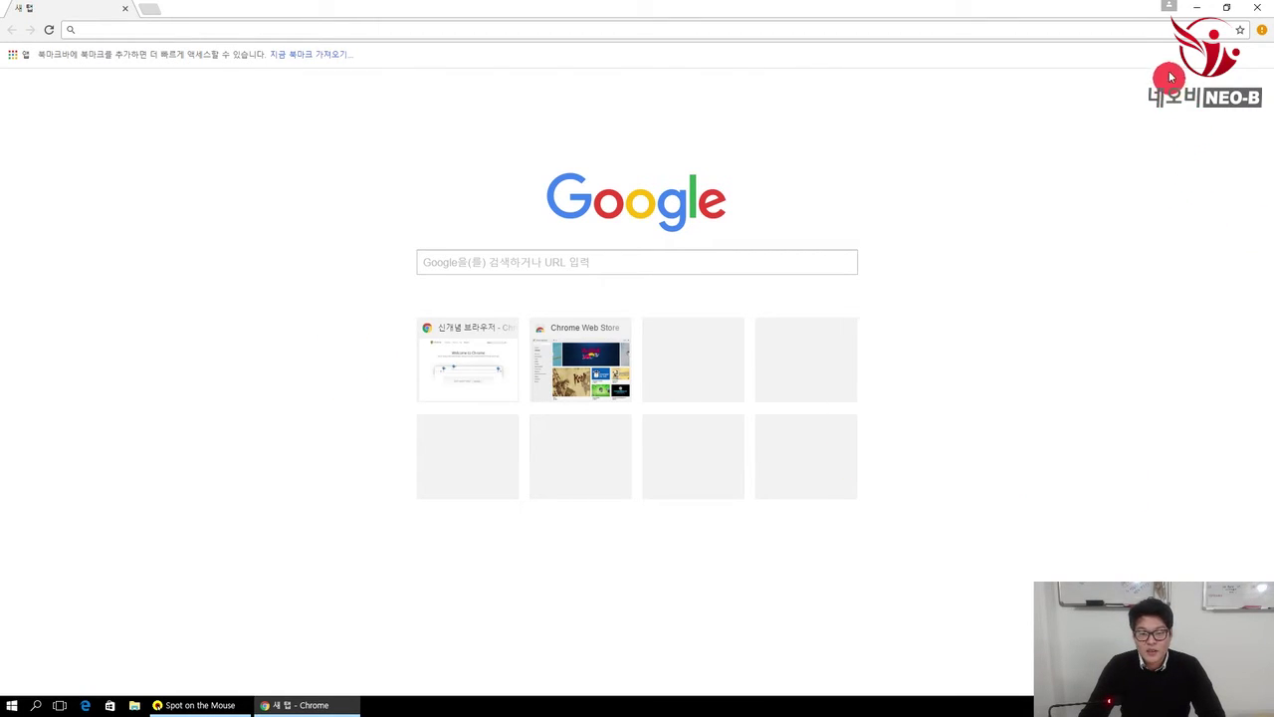
Step: Sign in to Chrome with the Google account's e-mail and password, then confirm
click(1170, 9)
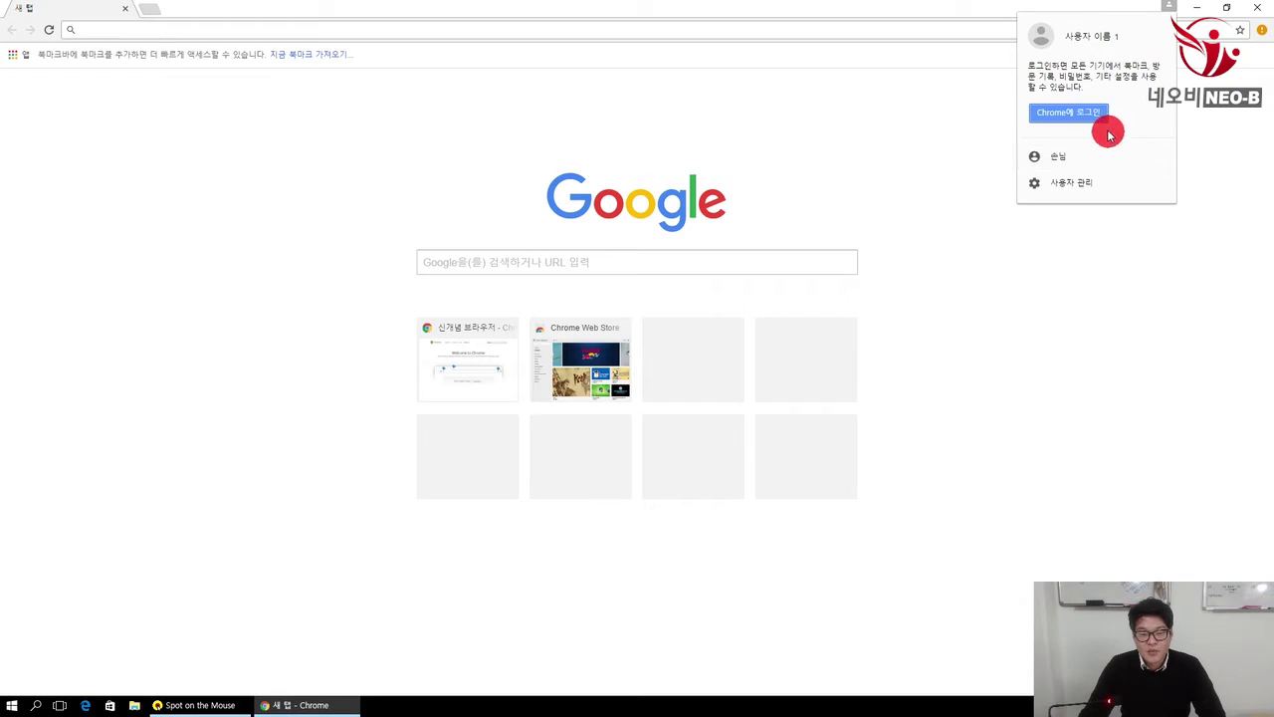
click(1098, 116)
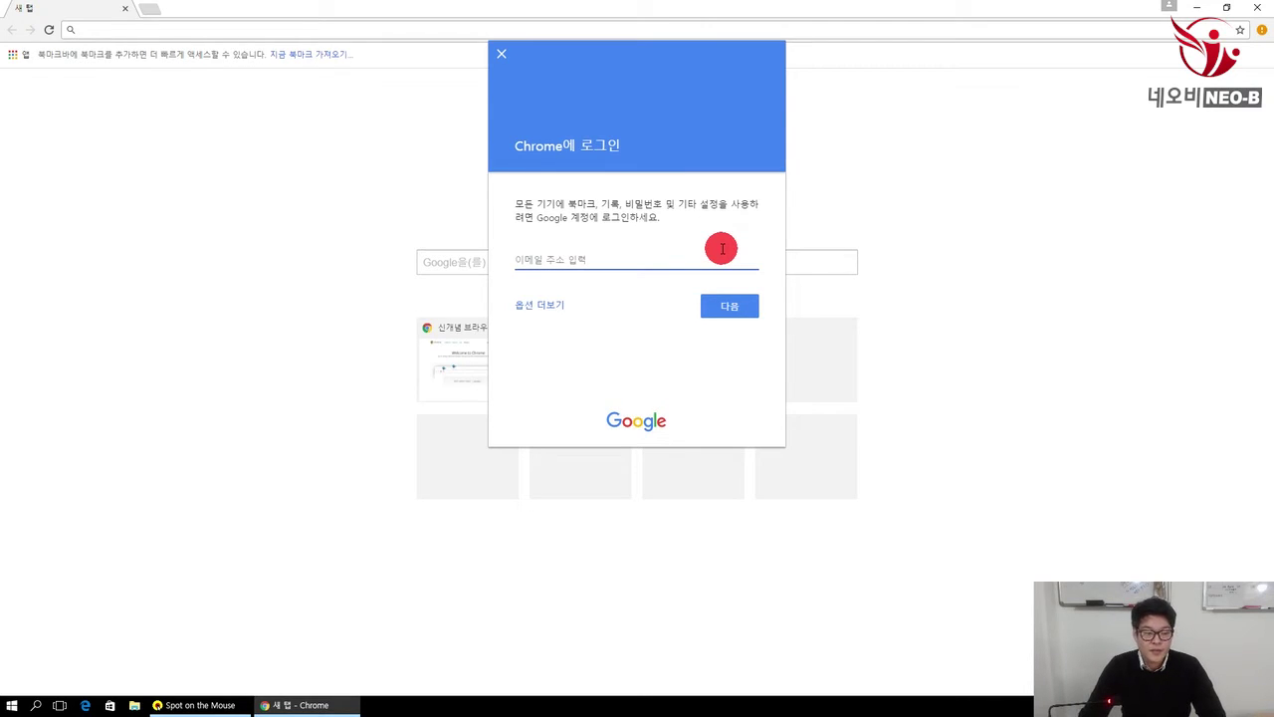
click(553, 308)
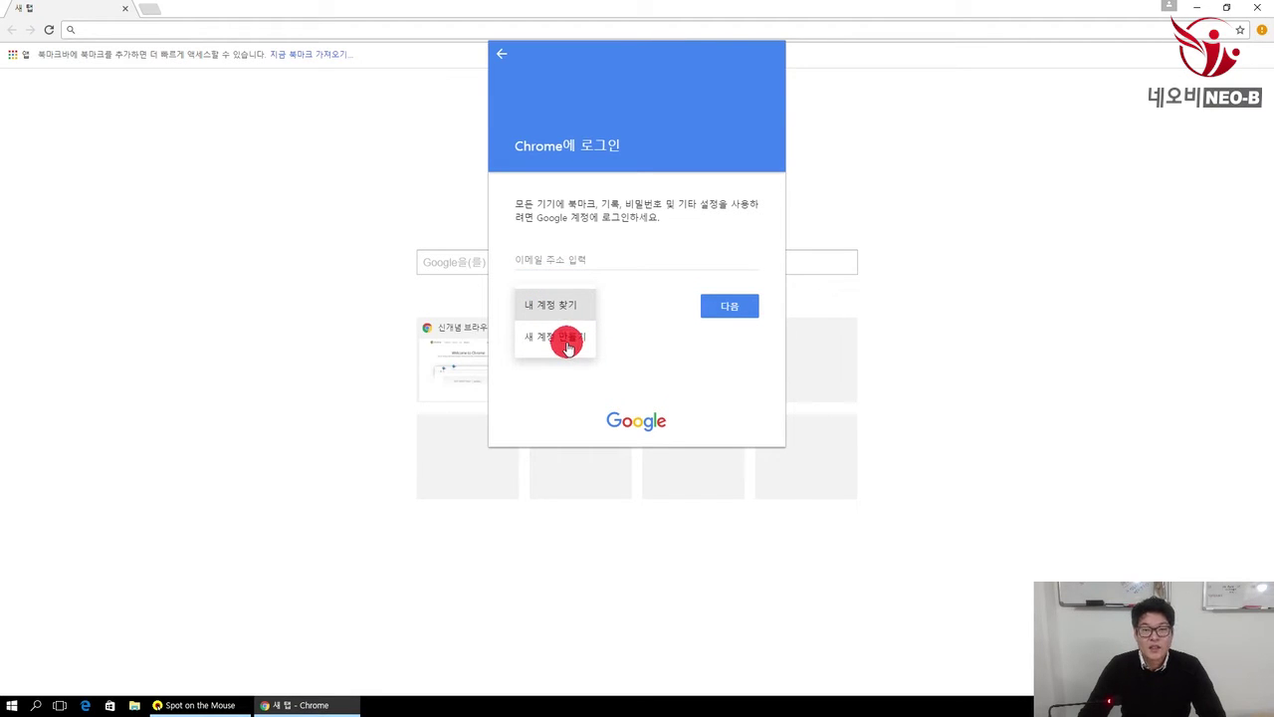
click(609, 256)
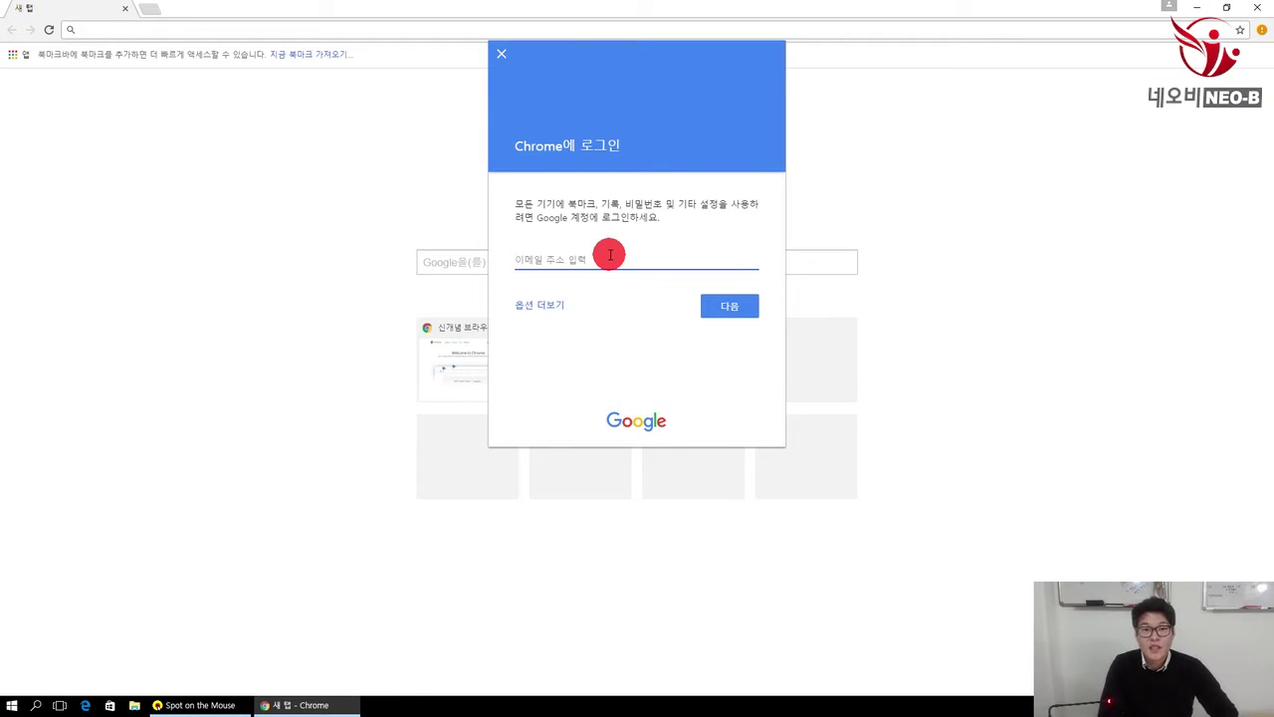
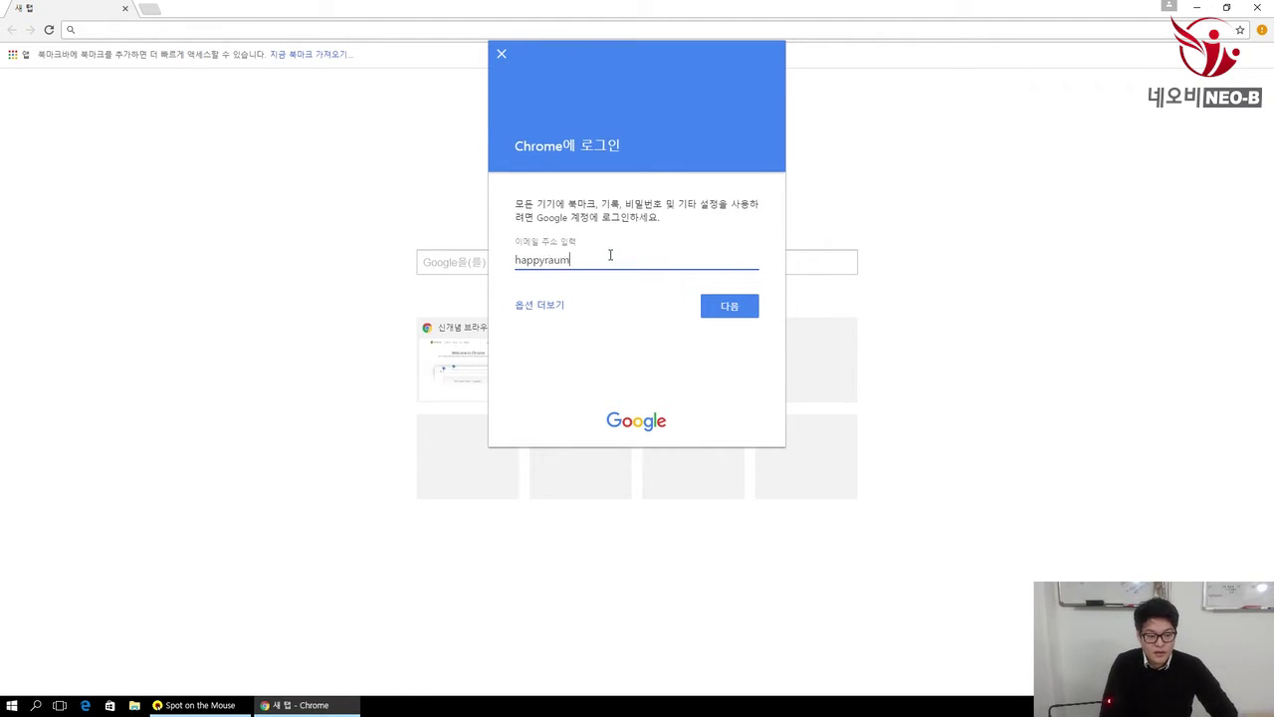
key(Return)
text(*********)
key(Return)
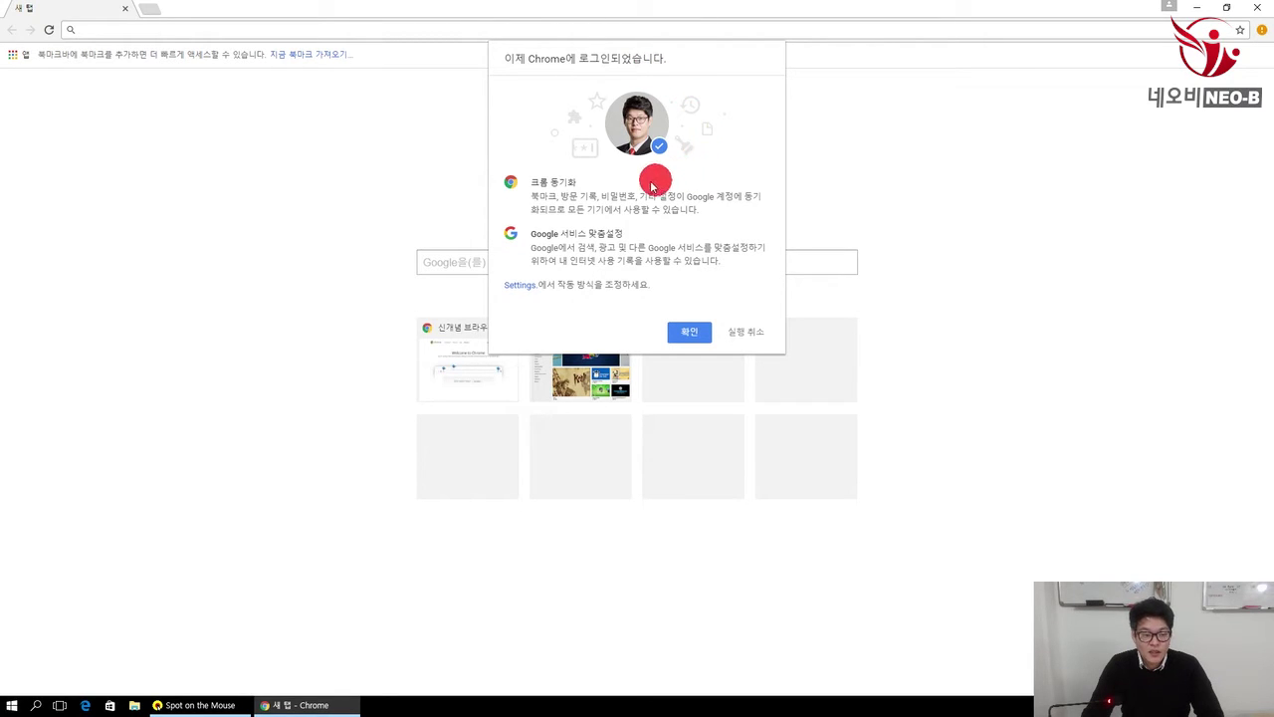
click(689, 332)
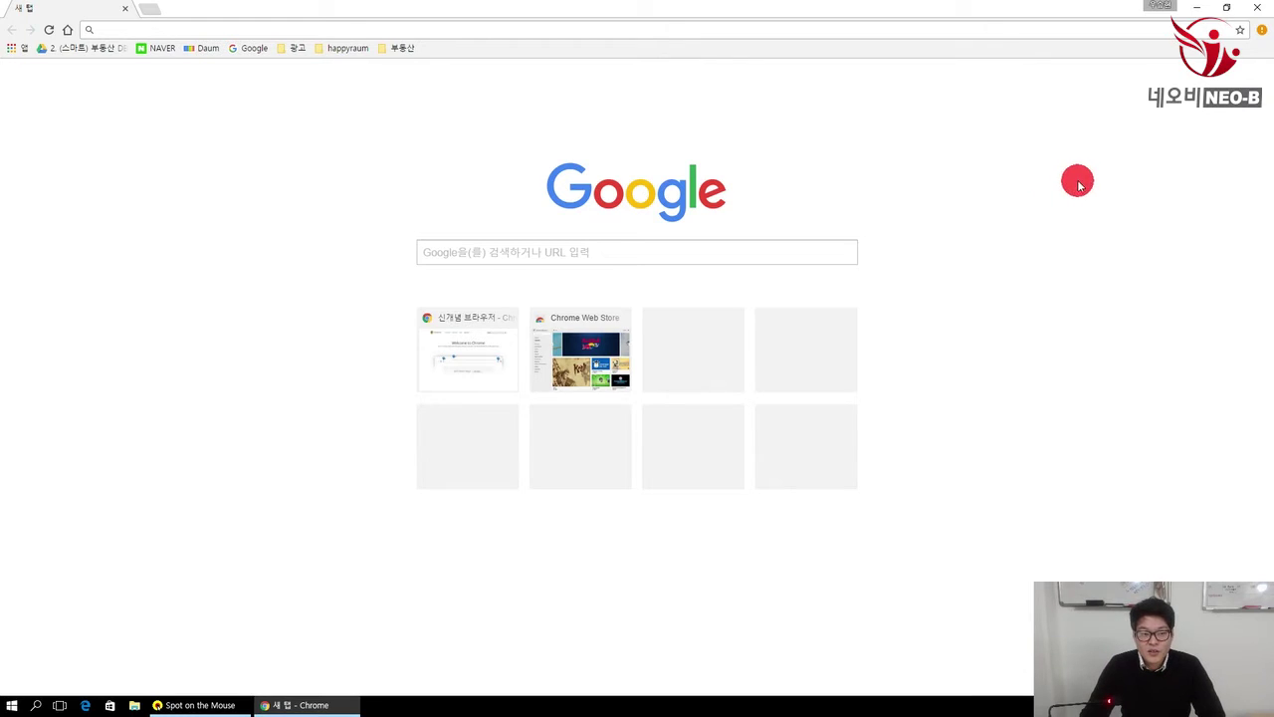
Step: Remove the Bing Homepage & Search Engine extension through the menu's new-extension alert
click(1263, 31)
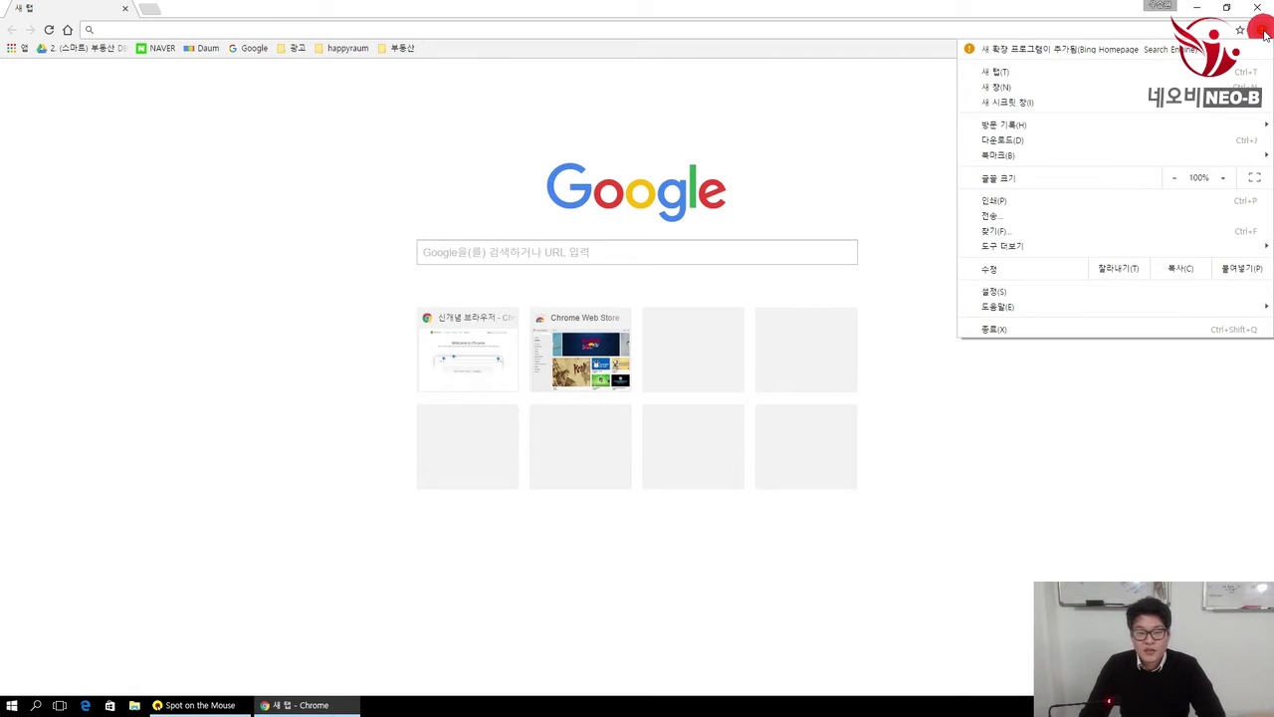
click(1035, 53)
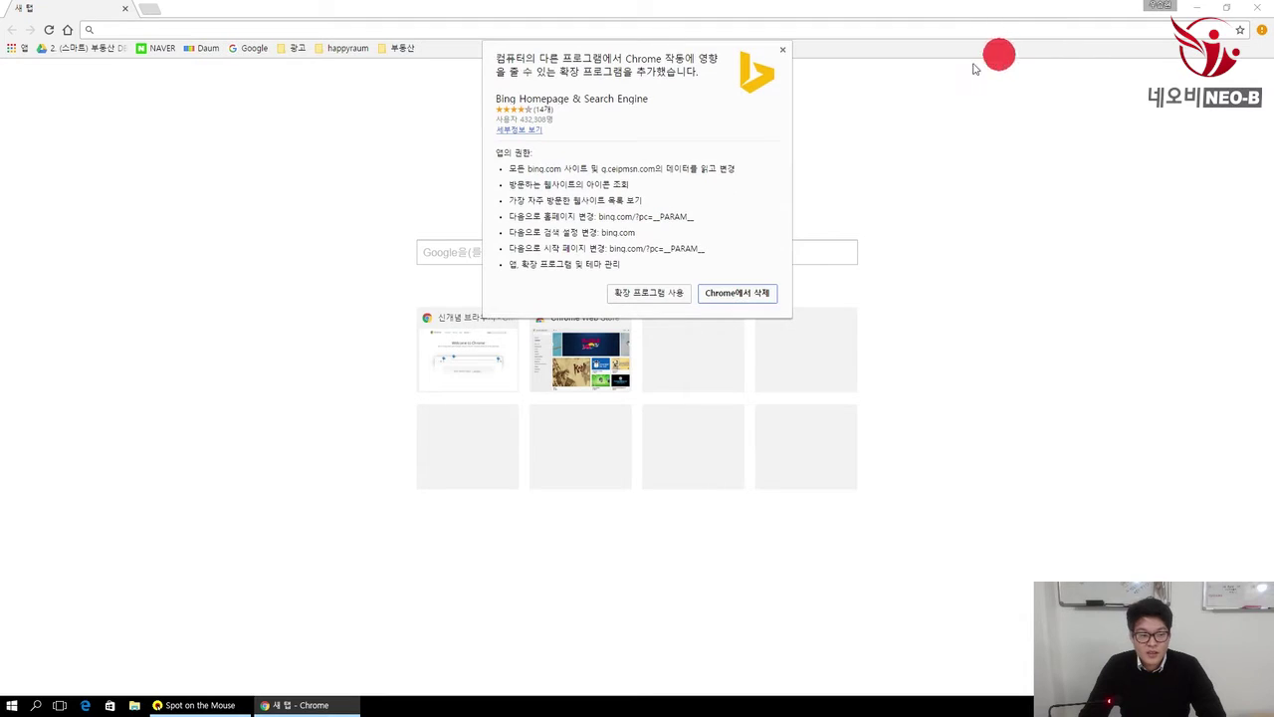
click(742, 295)
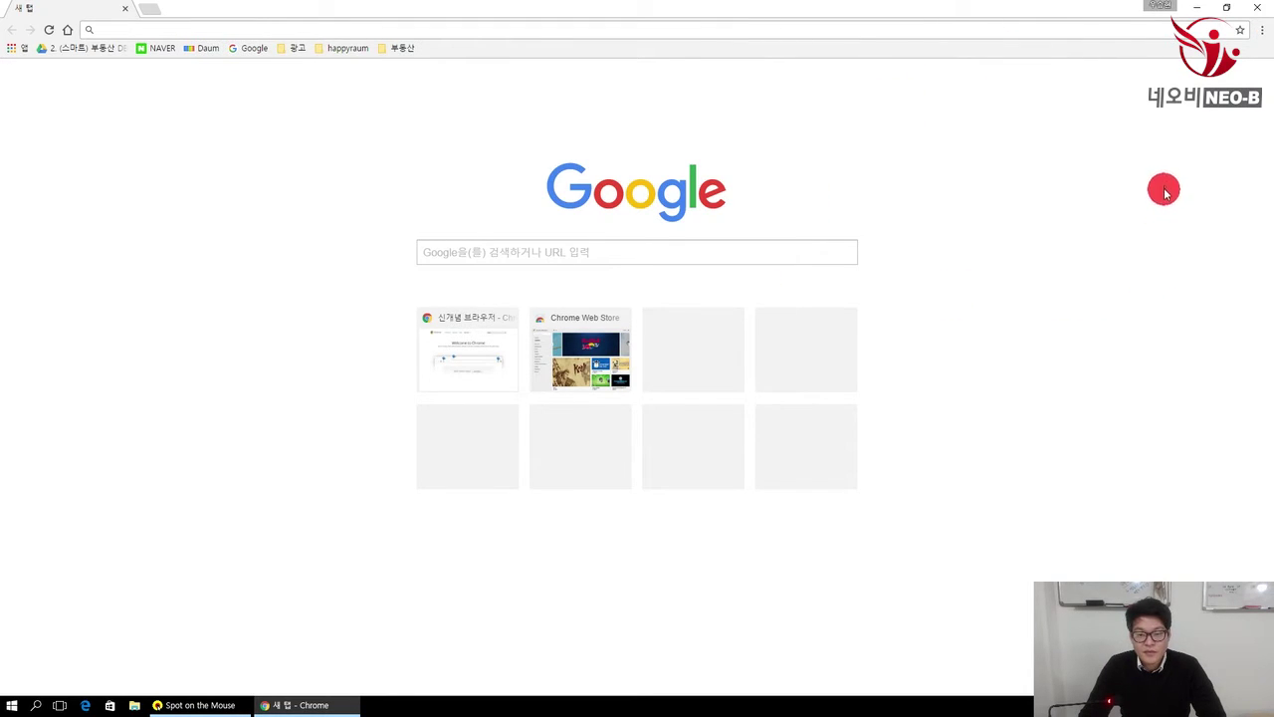
click(1262, 30)
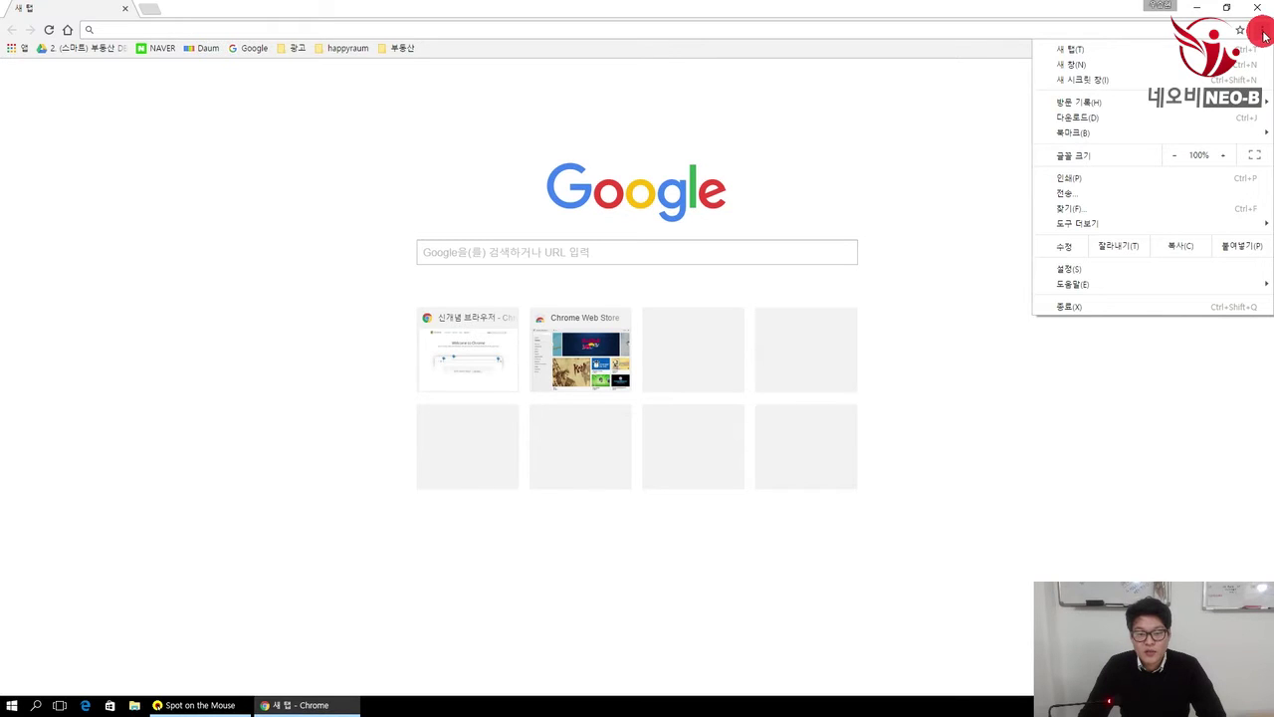
Step: Open 설정 from Chrome's three-dot menu
click(1080, 270)
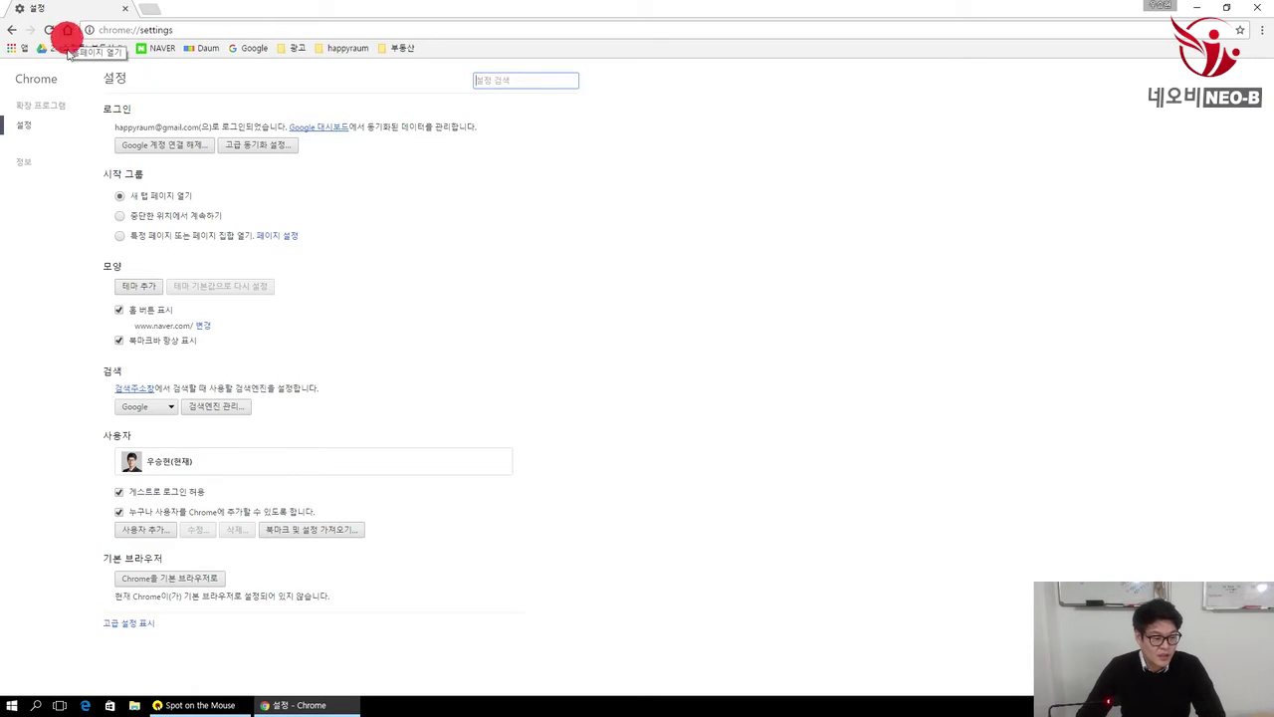
click(119, 312)
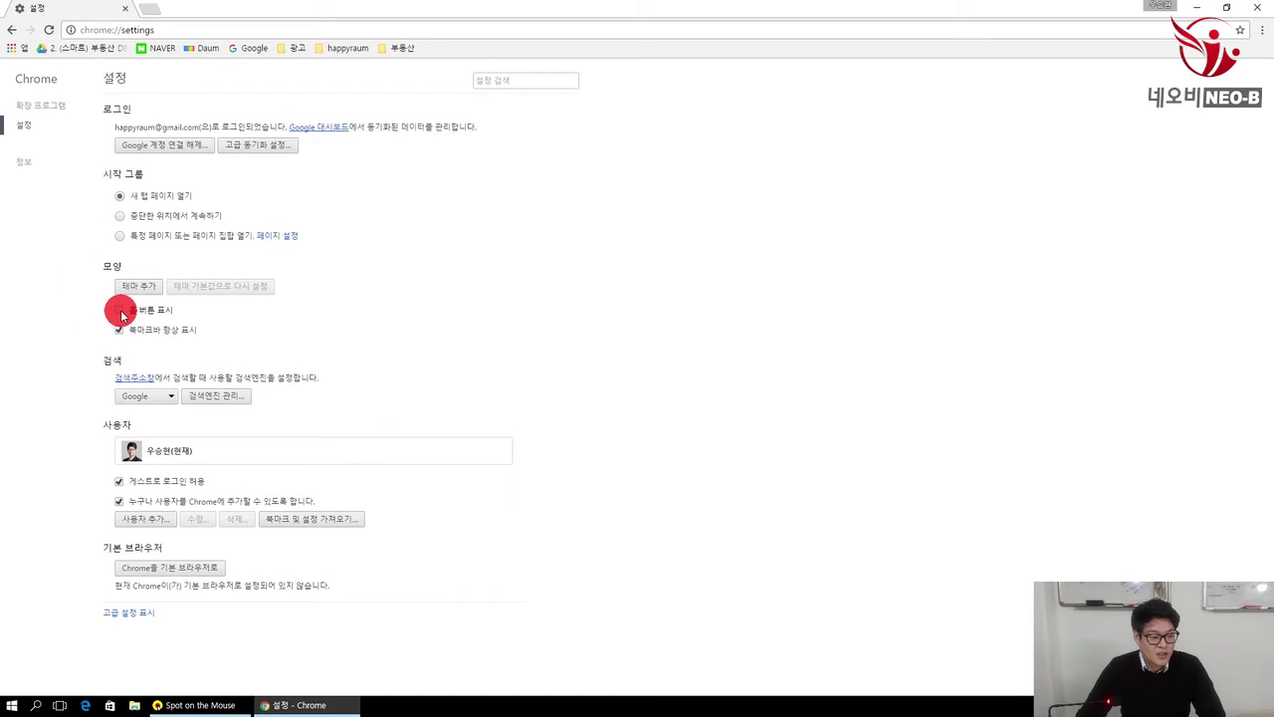
click(119, 311)
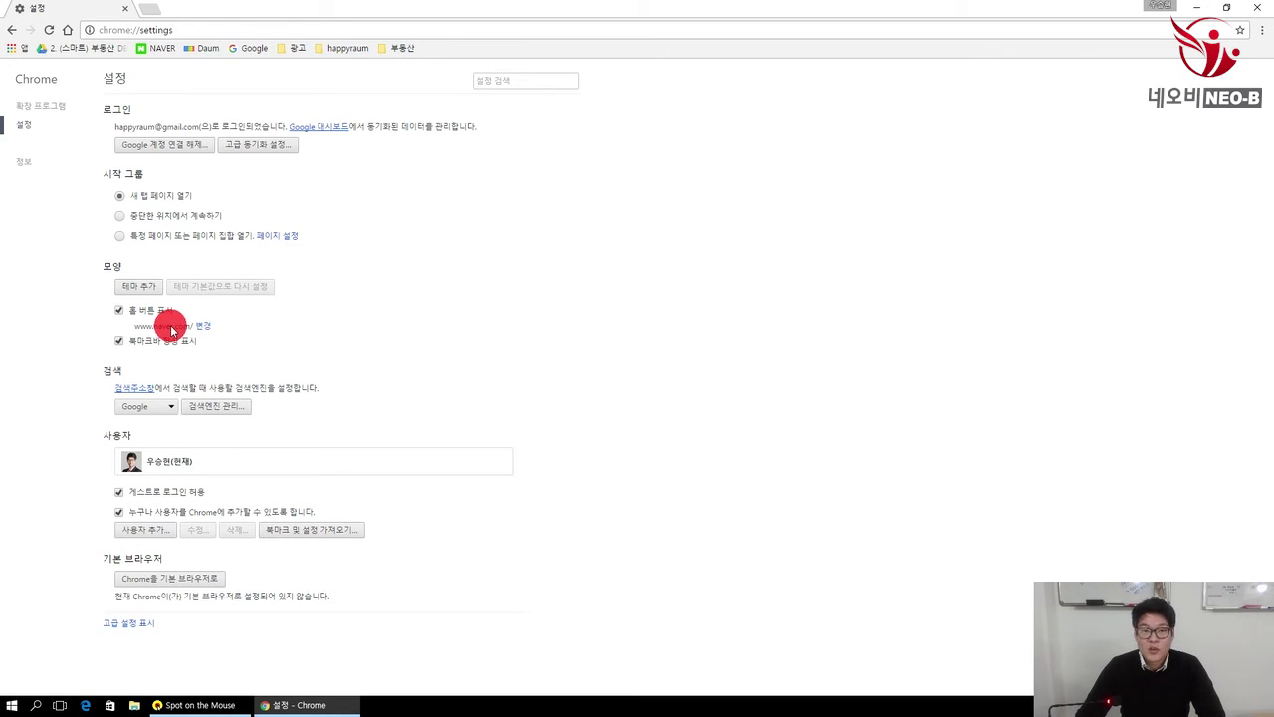
click(143, 10)
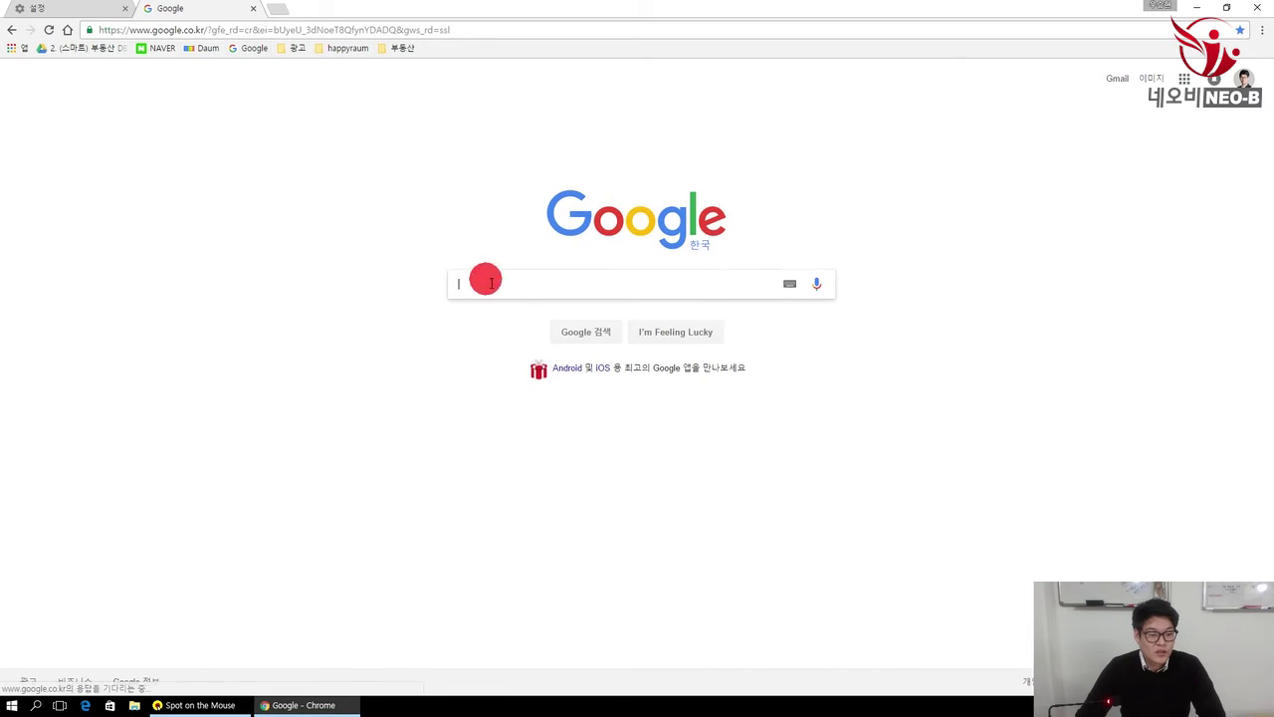
click(67, 31)
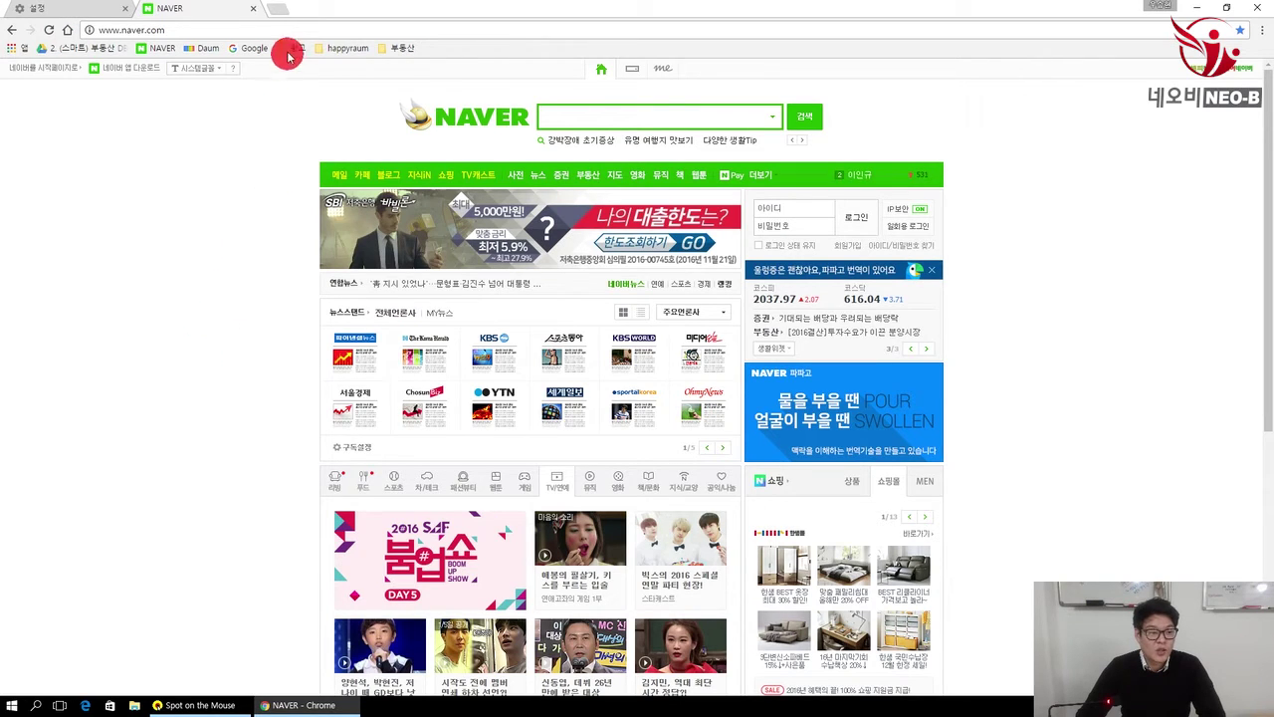
click(257, 9)
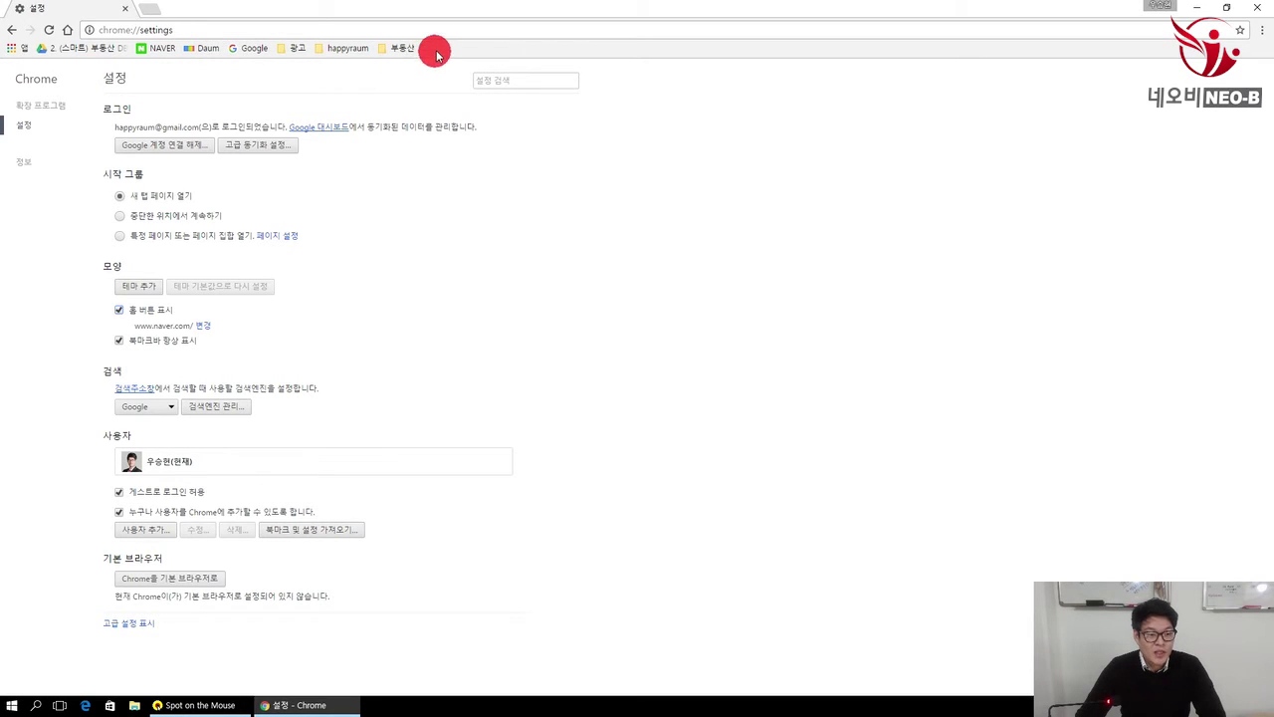
click(119, 341)
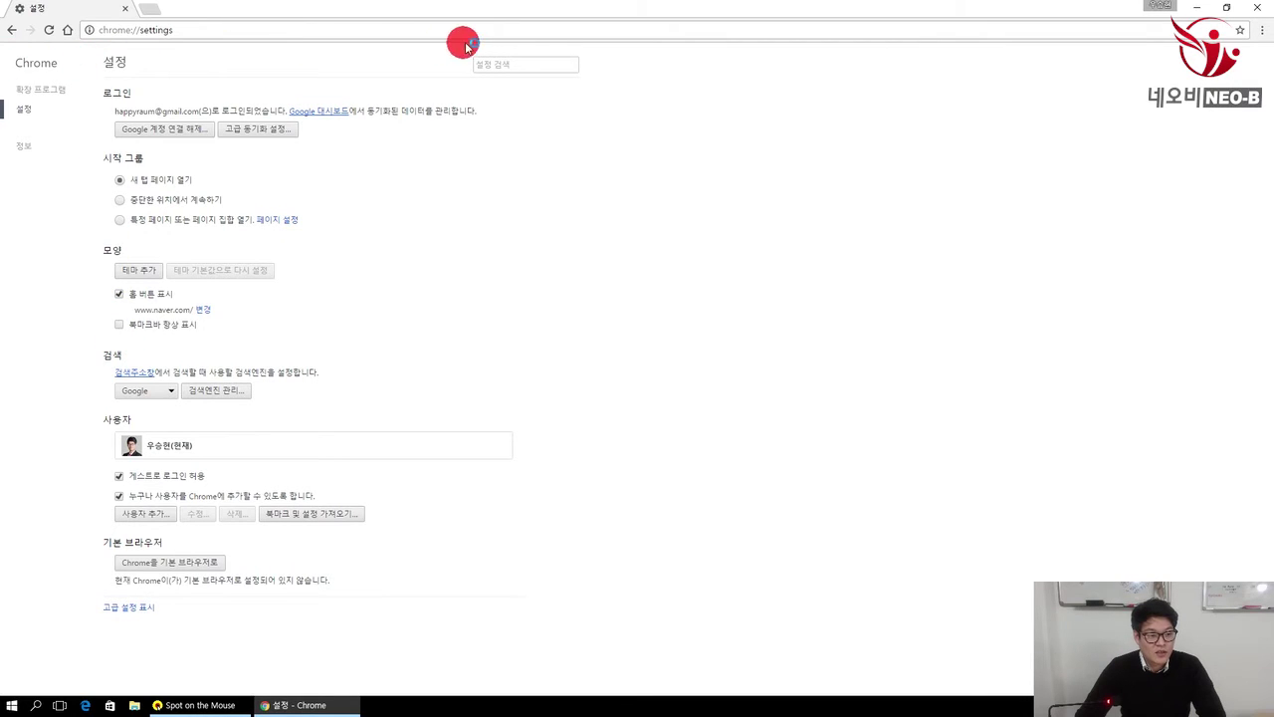
click(116, 326)
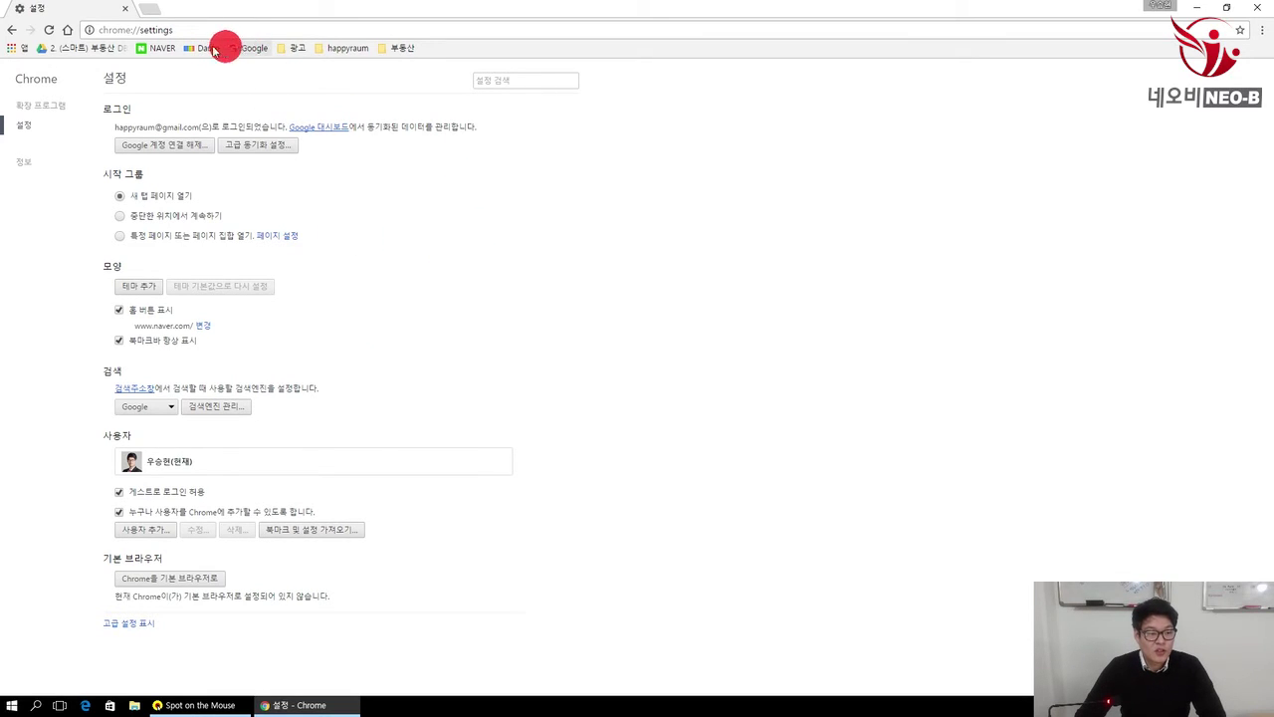
click(293, 52)
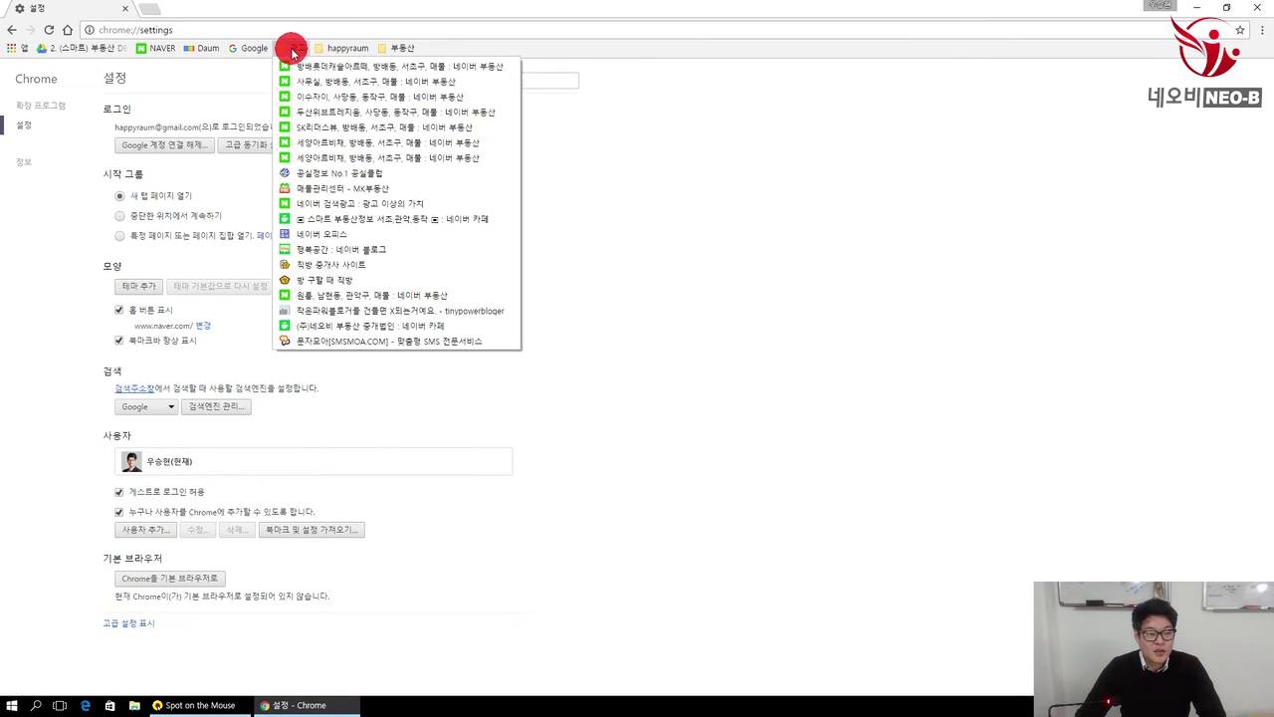
mouse_move(401, 52)
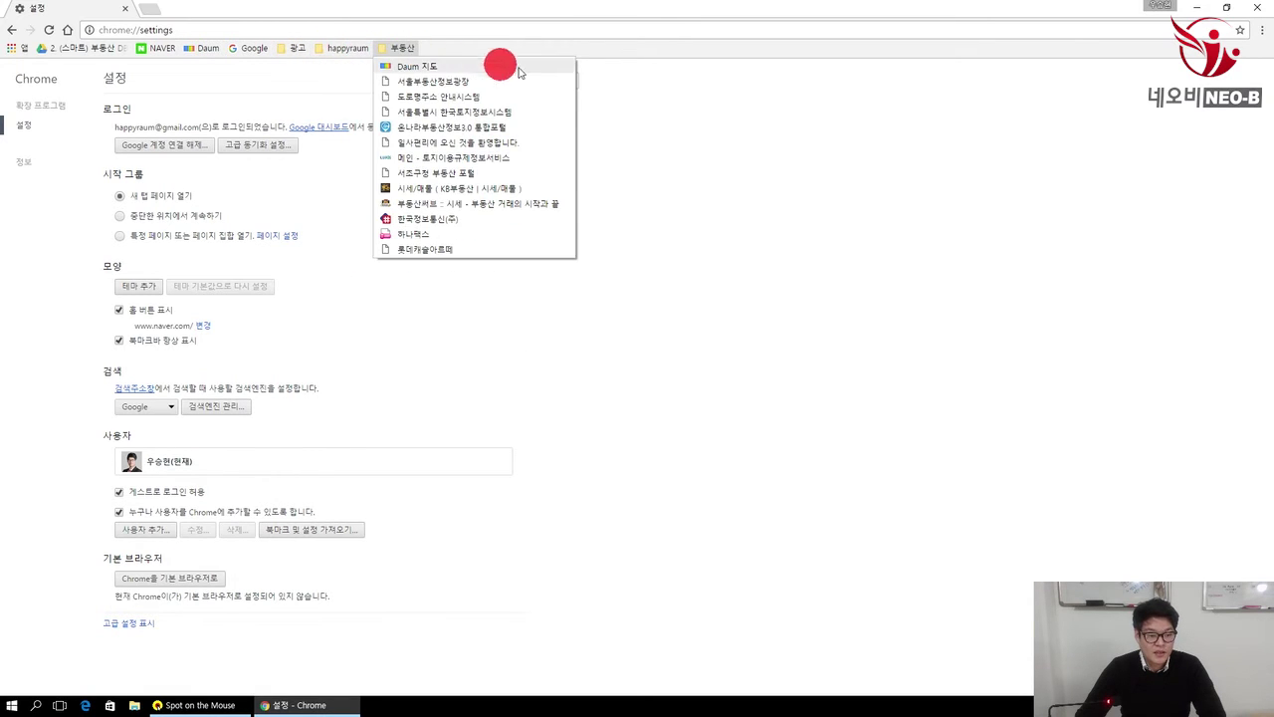
click(620, 313)
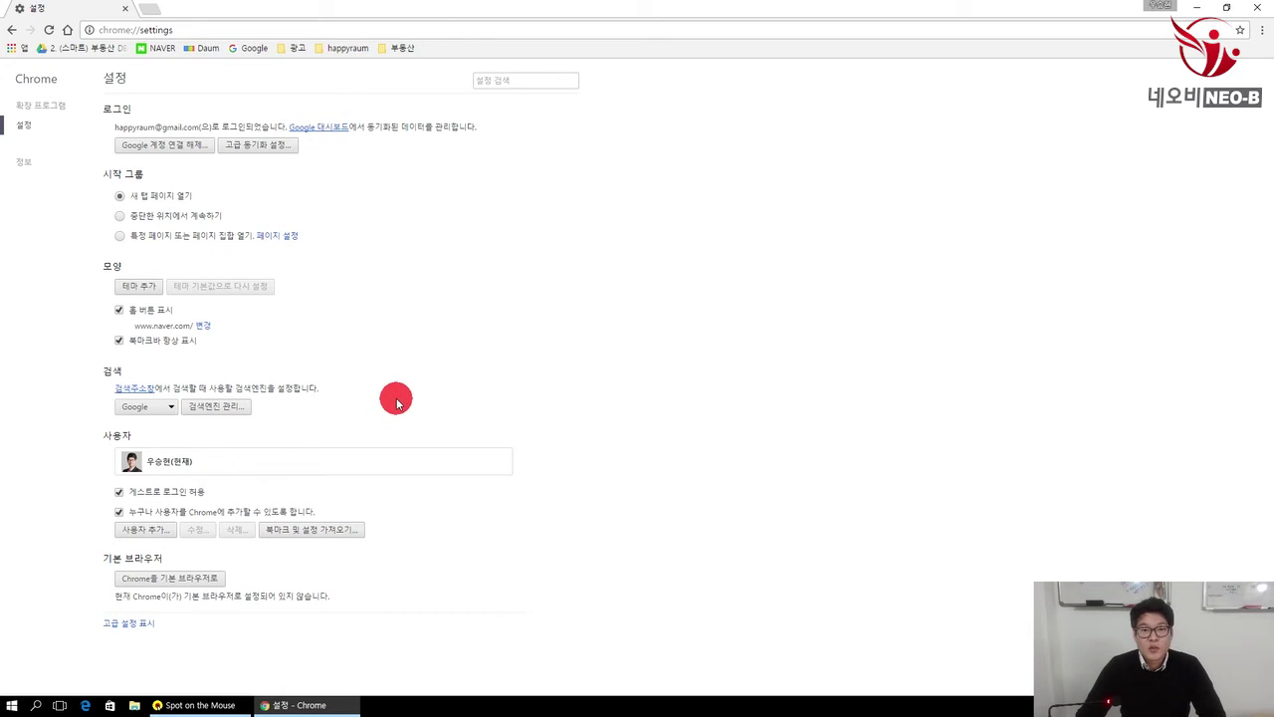
click(165, 407)
click(165, 409)
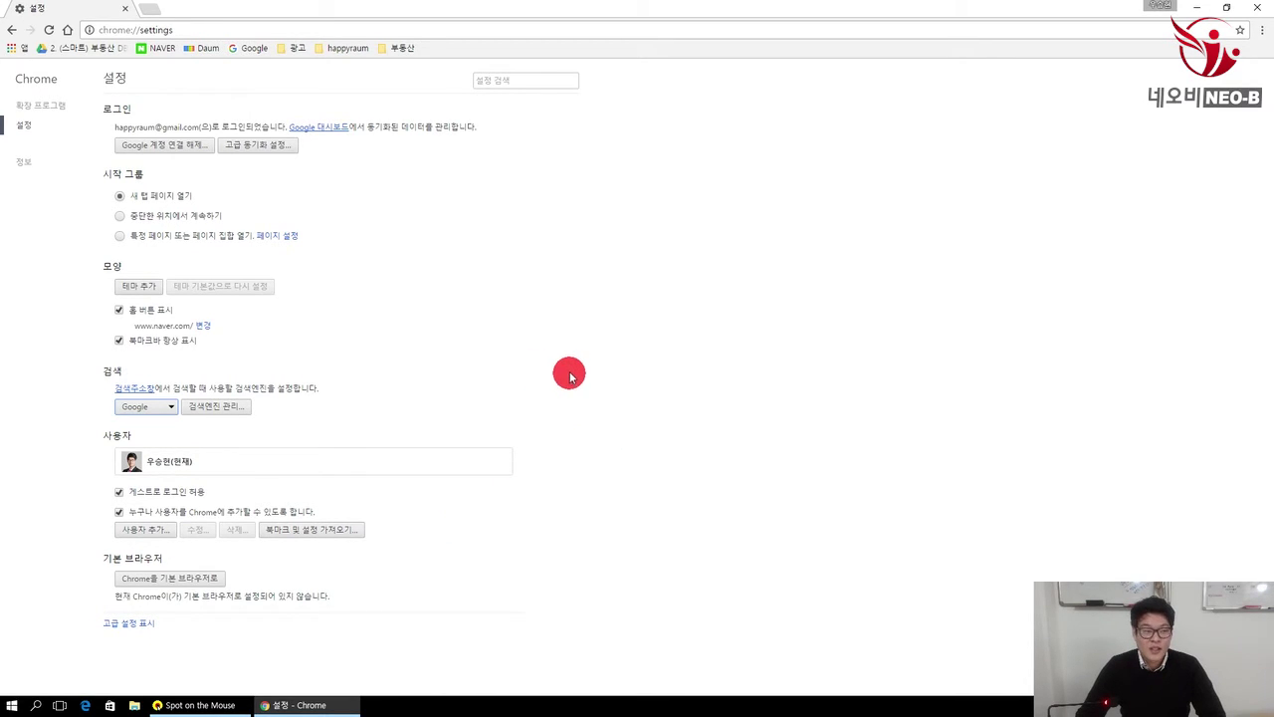
Step: Close the Settings tab and open four blank new tabs
click(148, 14)
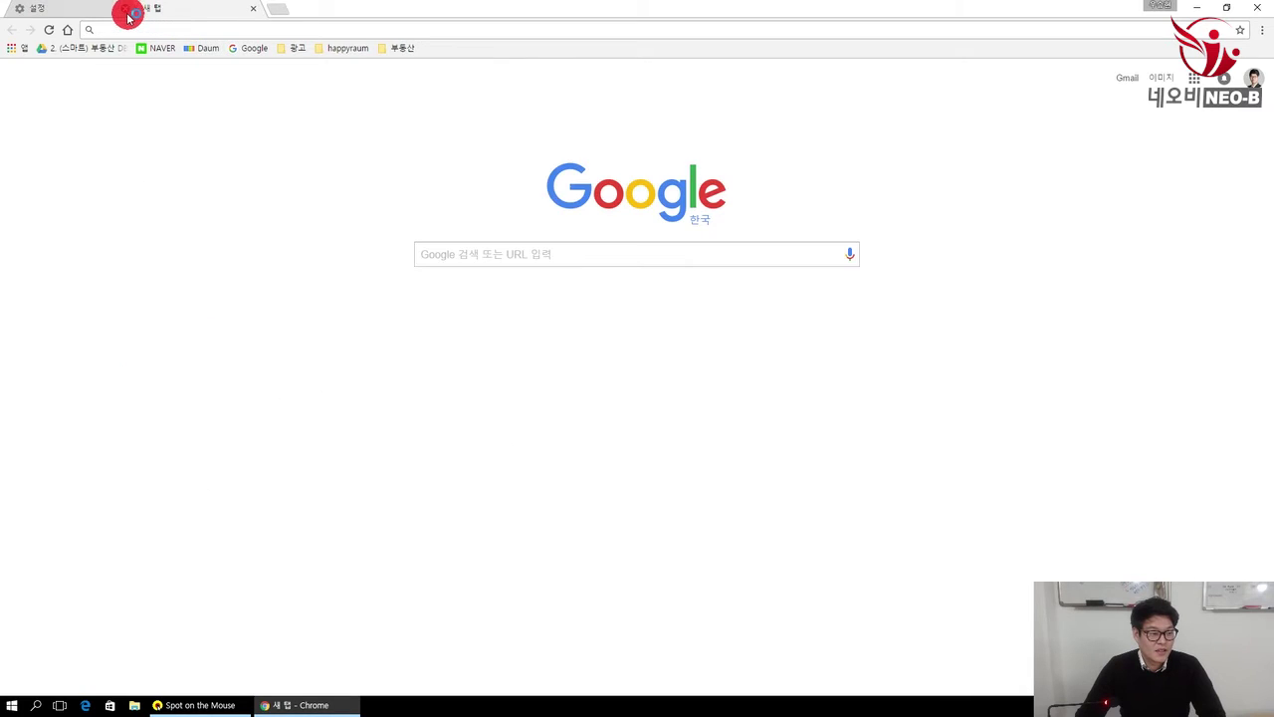
click(126, 12)
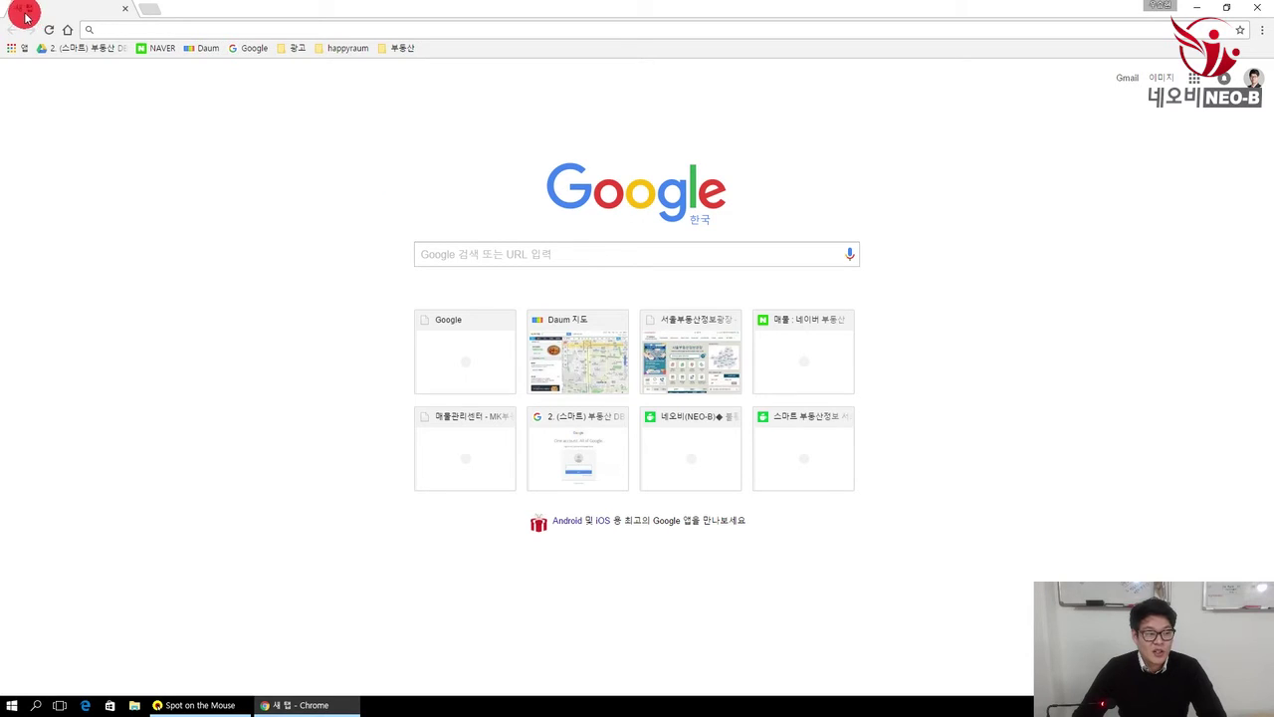
click(149, 14)
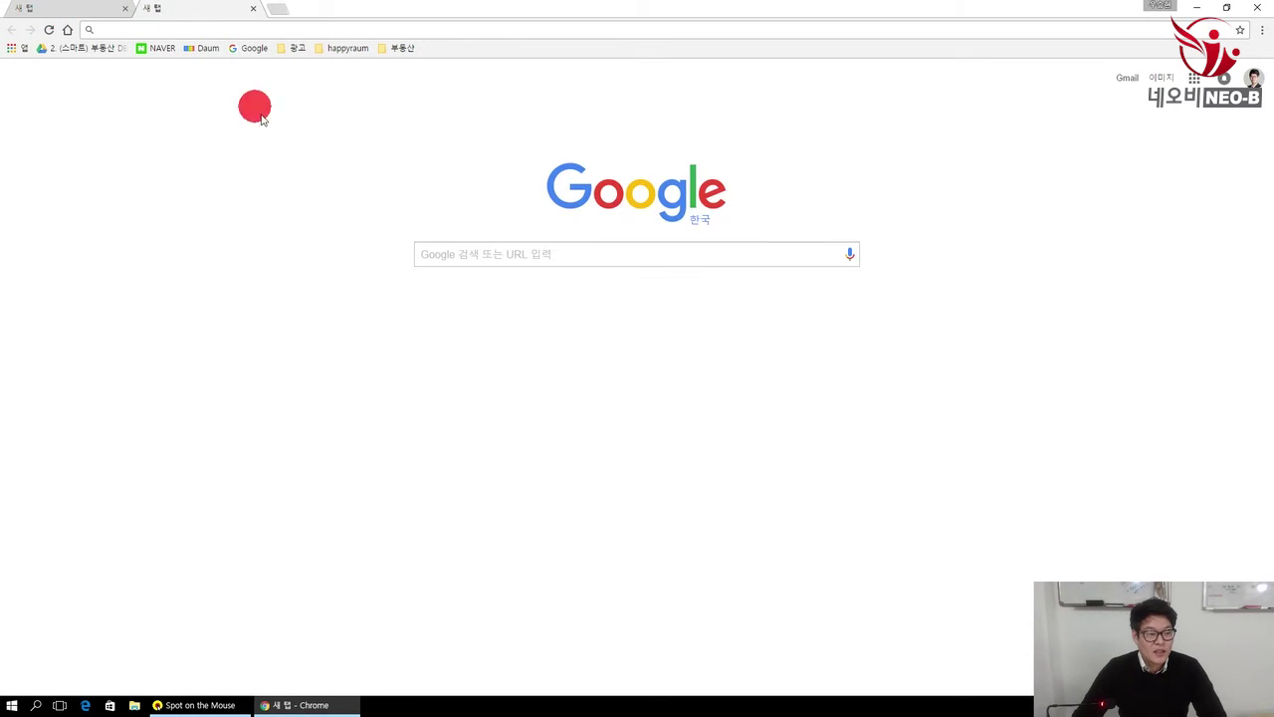
click(283, 14)
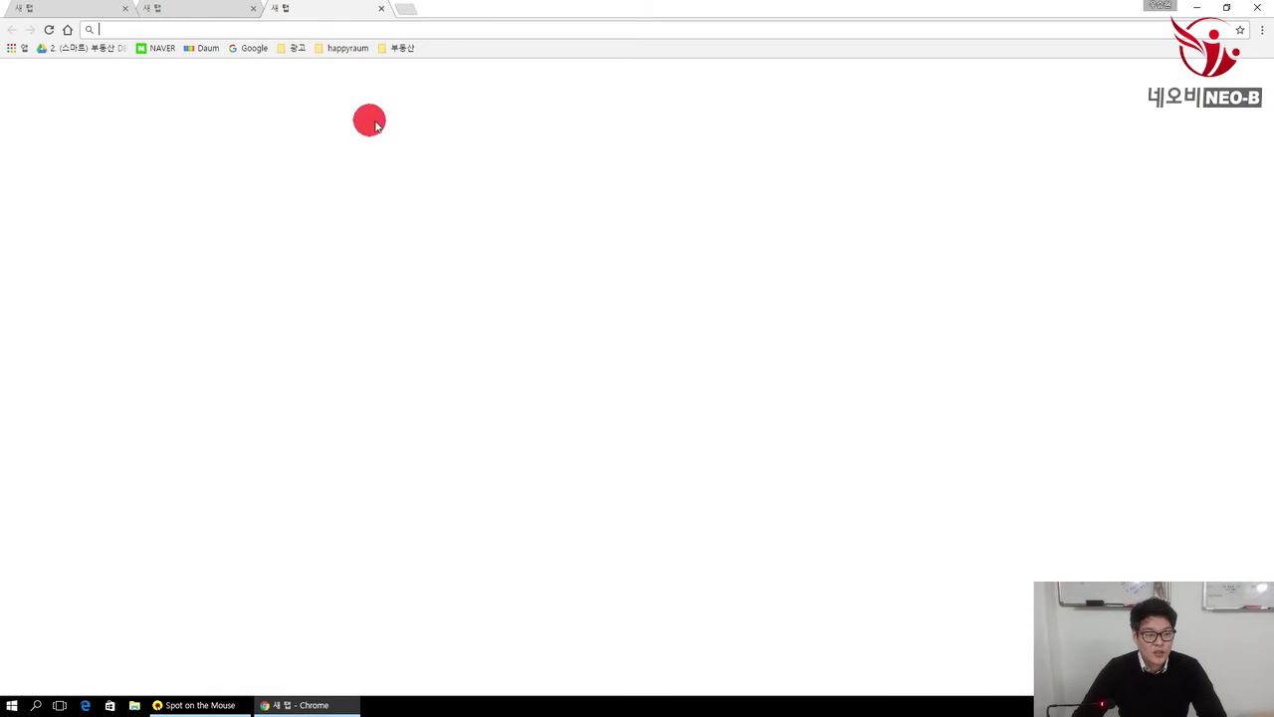
click(408, 10)
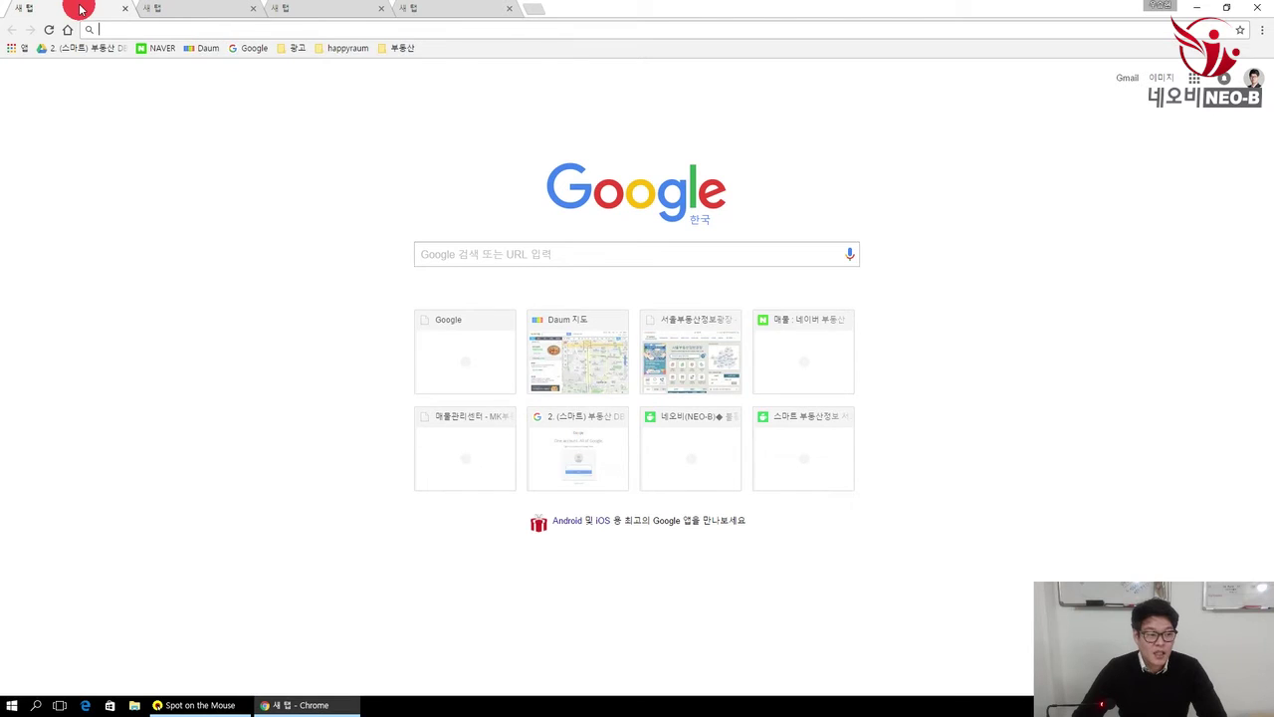
Step: Load Daum 지도 and 서울부동산정보광장 from the 부동산 bookmark folder into the first two tabs
click(398, 50)
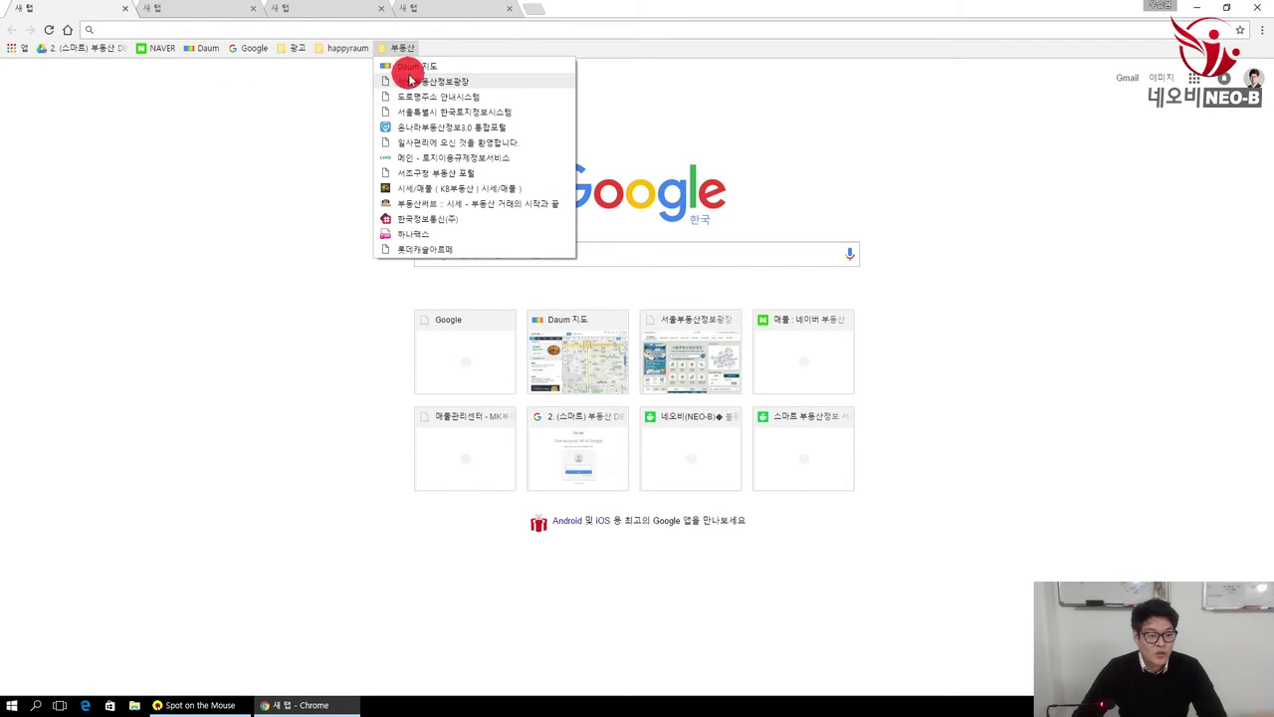
click(407, 75)
click(187, 8)
click(398, 48)
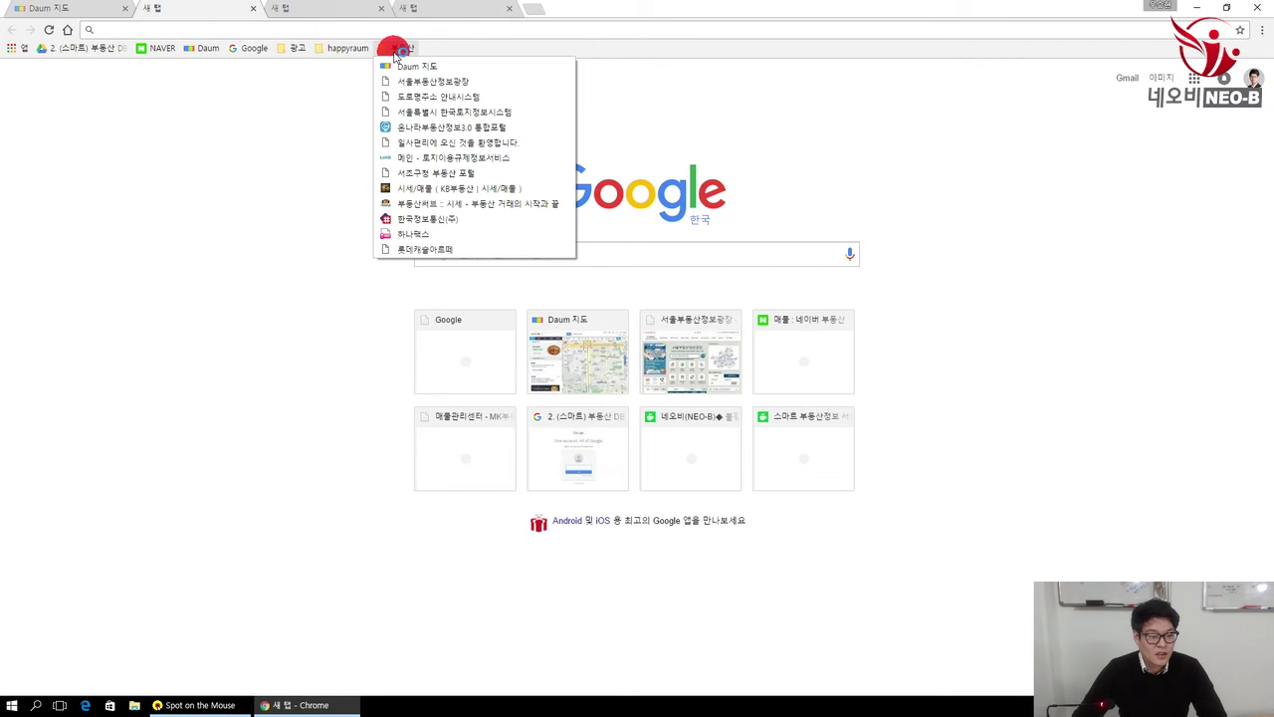
click(412, 80)
Step: Load Facebook from the personal bookmark folder in the third tab, then return to Daum 지도
click(328, 12)
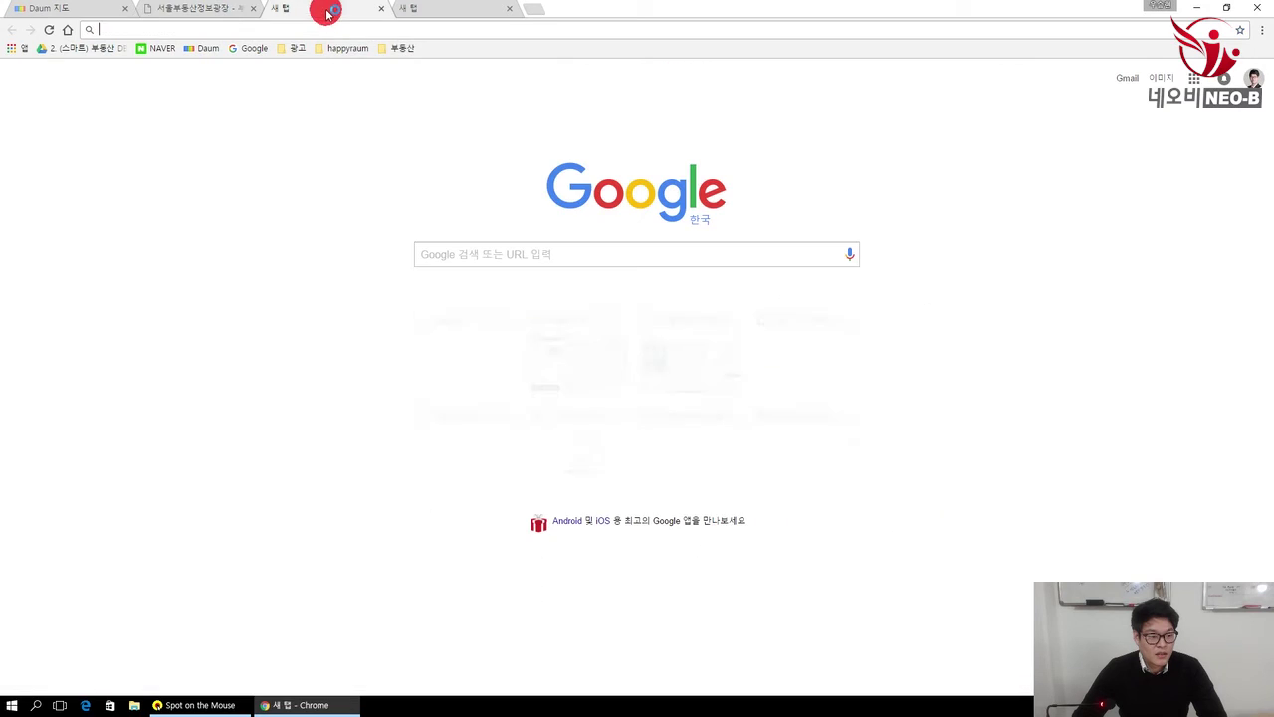
click(398, 48)
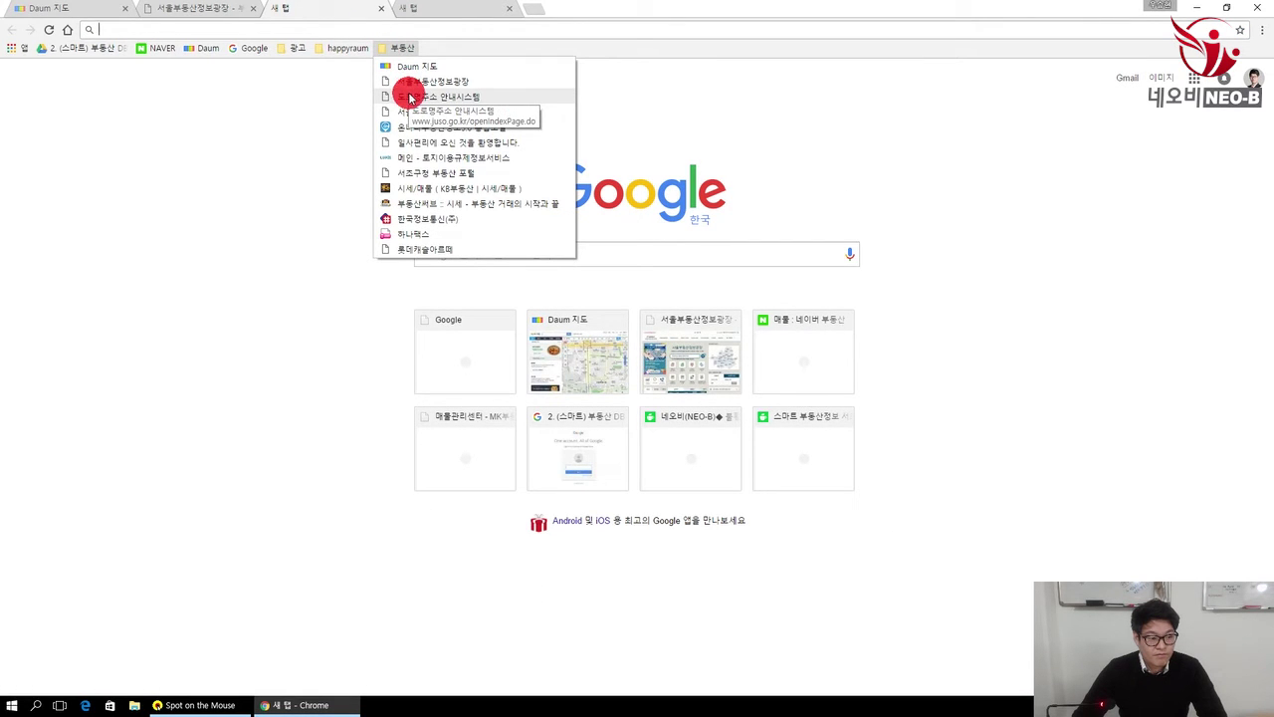
click(348, 48)
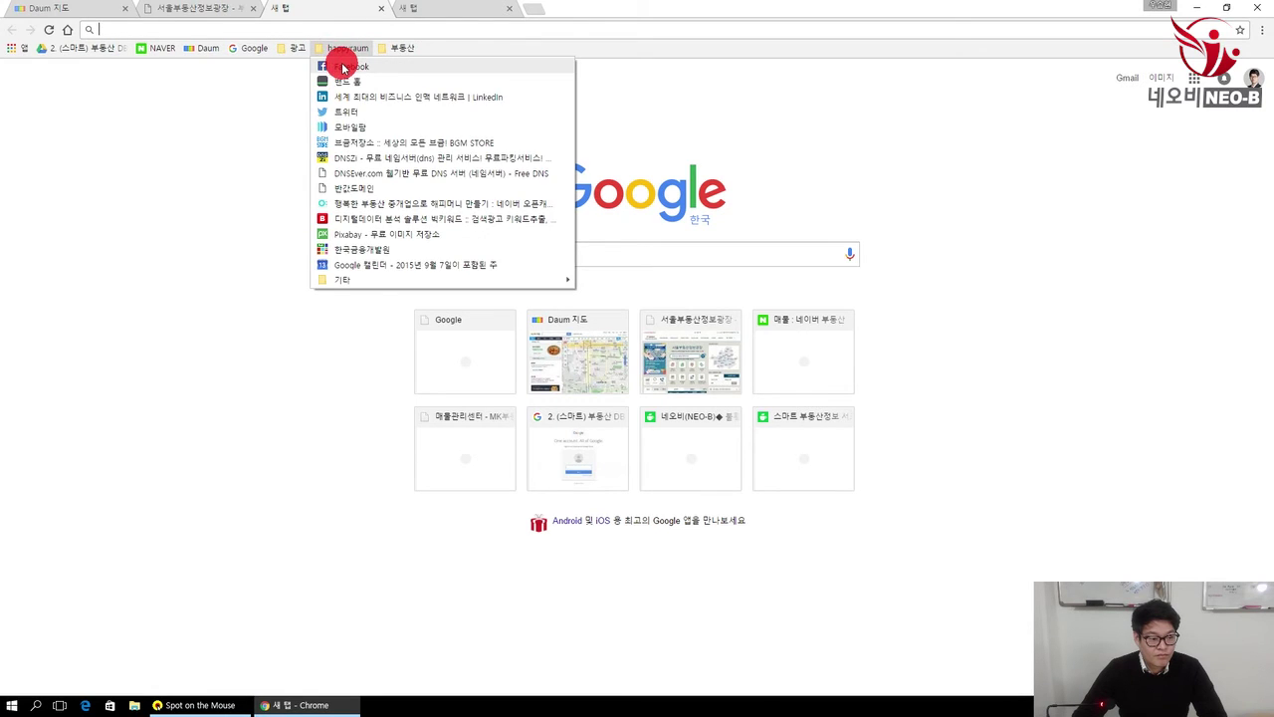
click(334, 66)
click(291, 49)
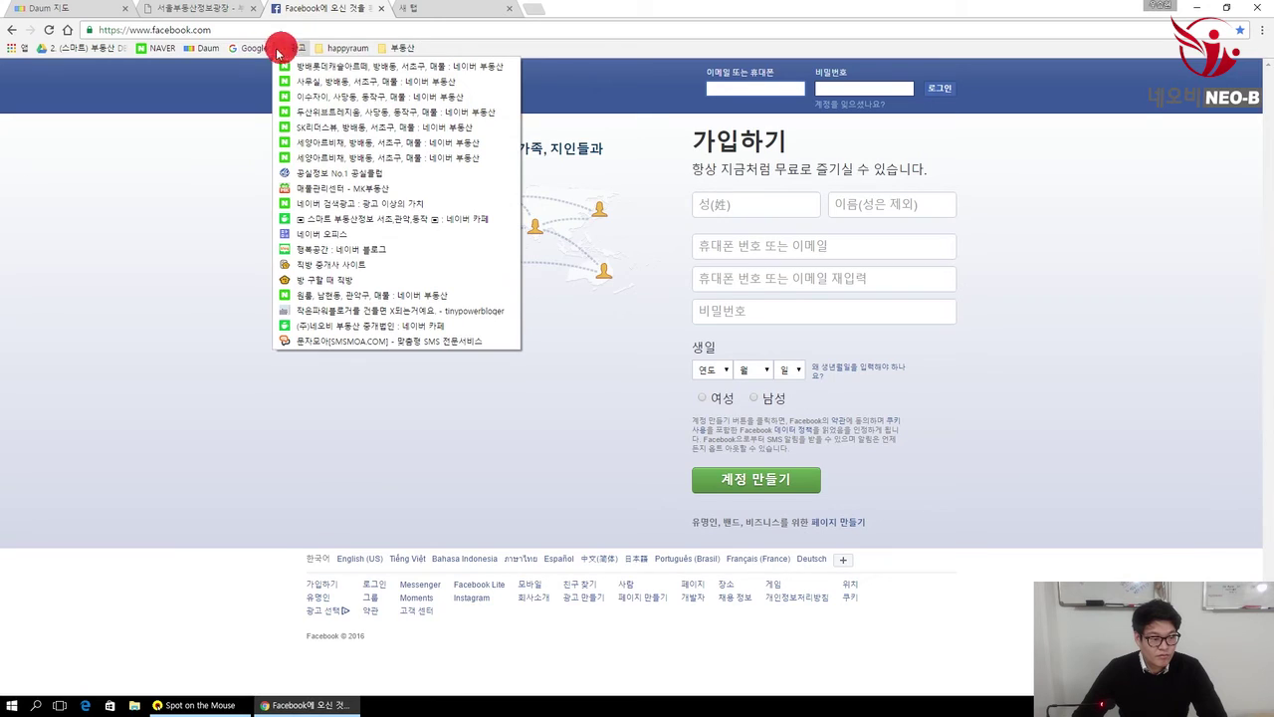
click(422, 14)
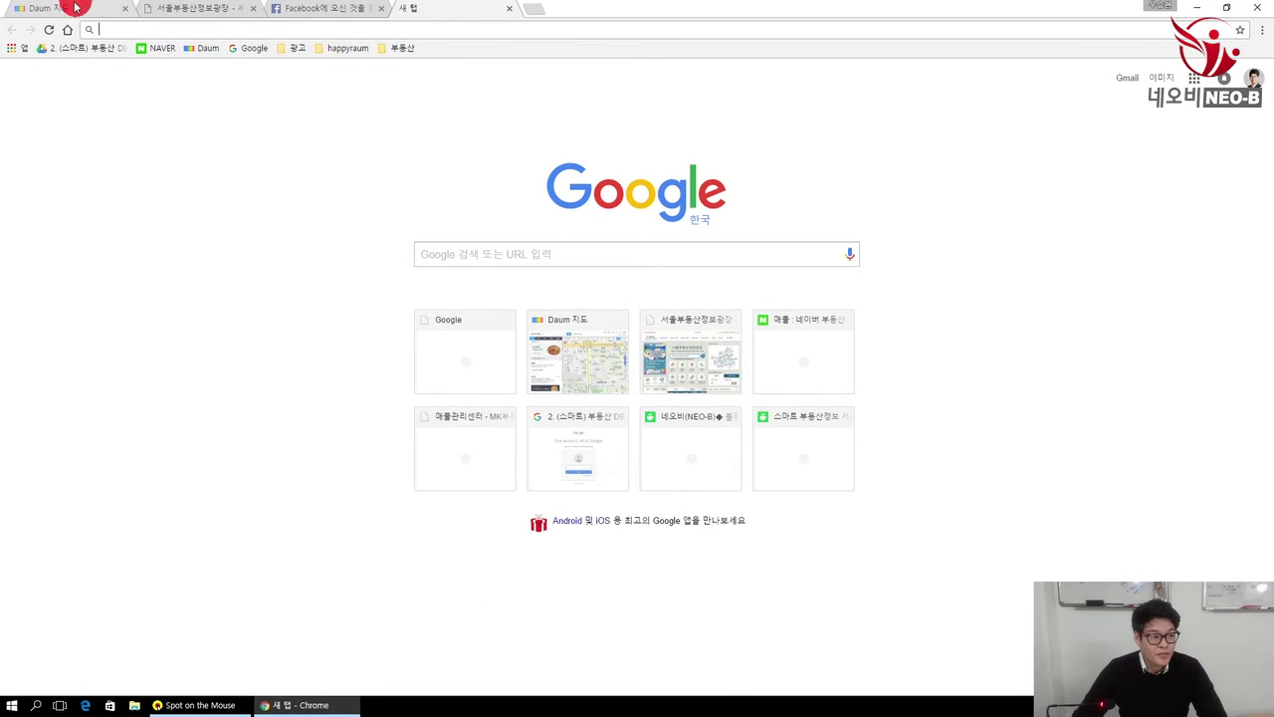
click(78, 9)
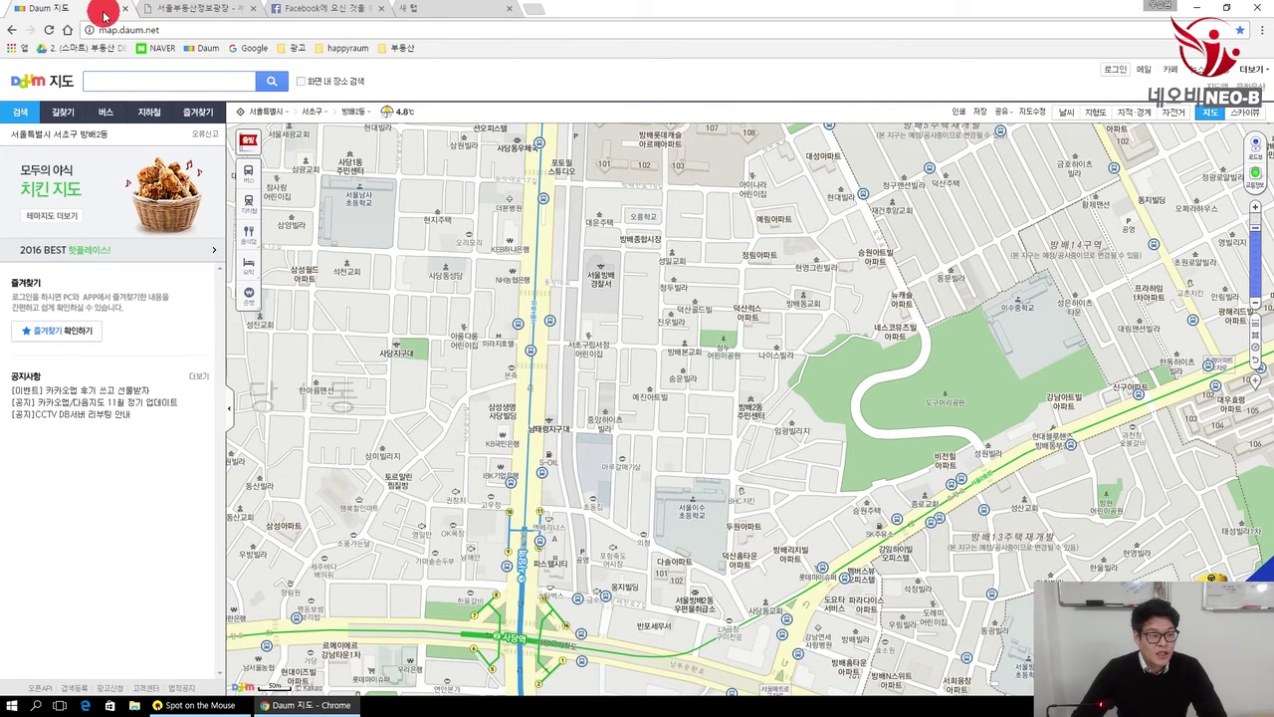
Step: Pin the Daum 지도 and Facebook tabs
right_click(92, 12)
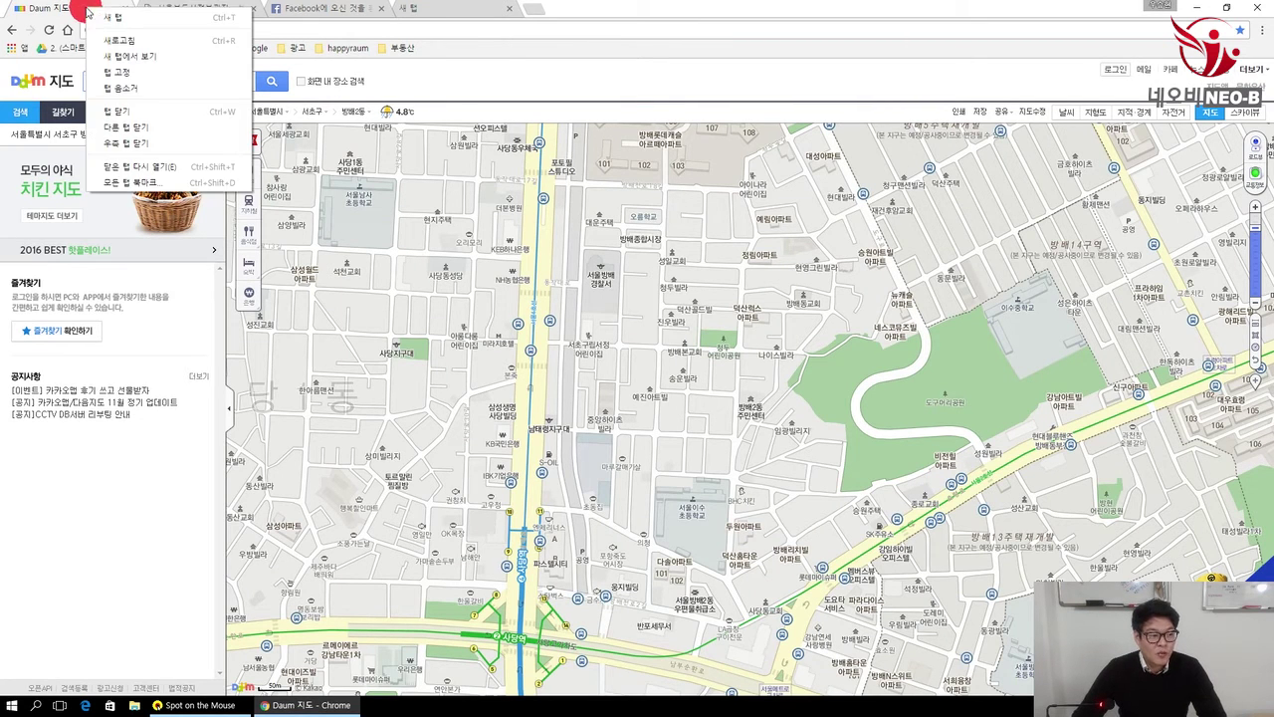
click(110, 77)
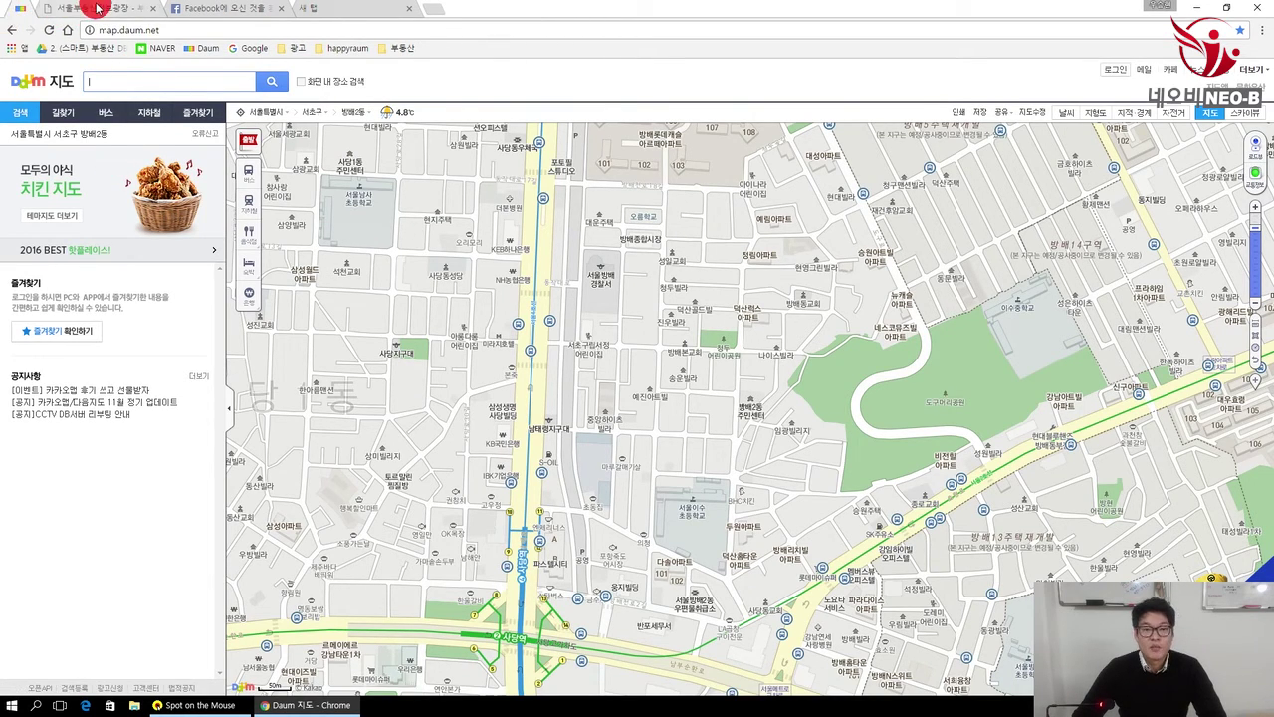
click(217, 13)
right_click(217, 13)
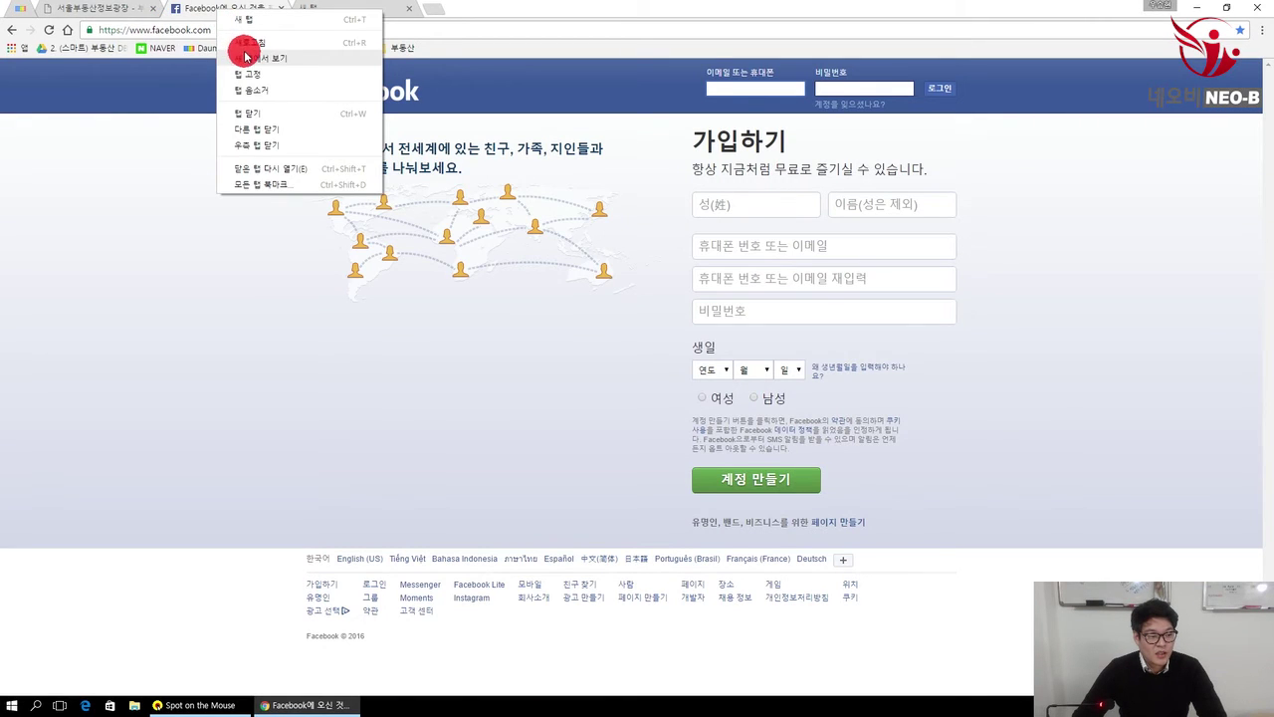
click(284, 76)
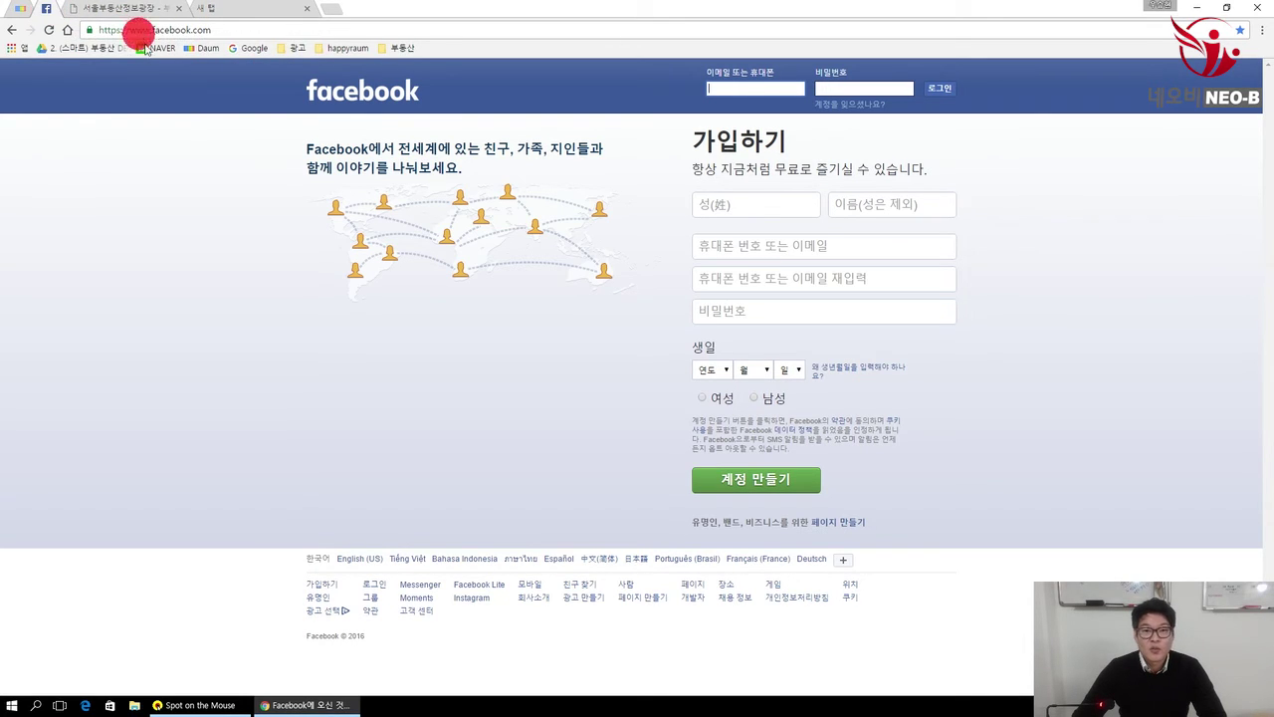
Step: Rearrange the two pinned tabs and switch to the 서울부동산정보광장 tab
mouse_move(78, 9)
mouse_down()
mouse_move(49, 10)
mouse_move(240, 10)
mouse_up()
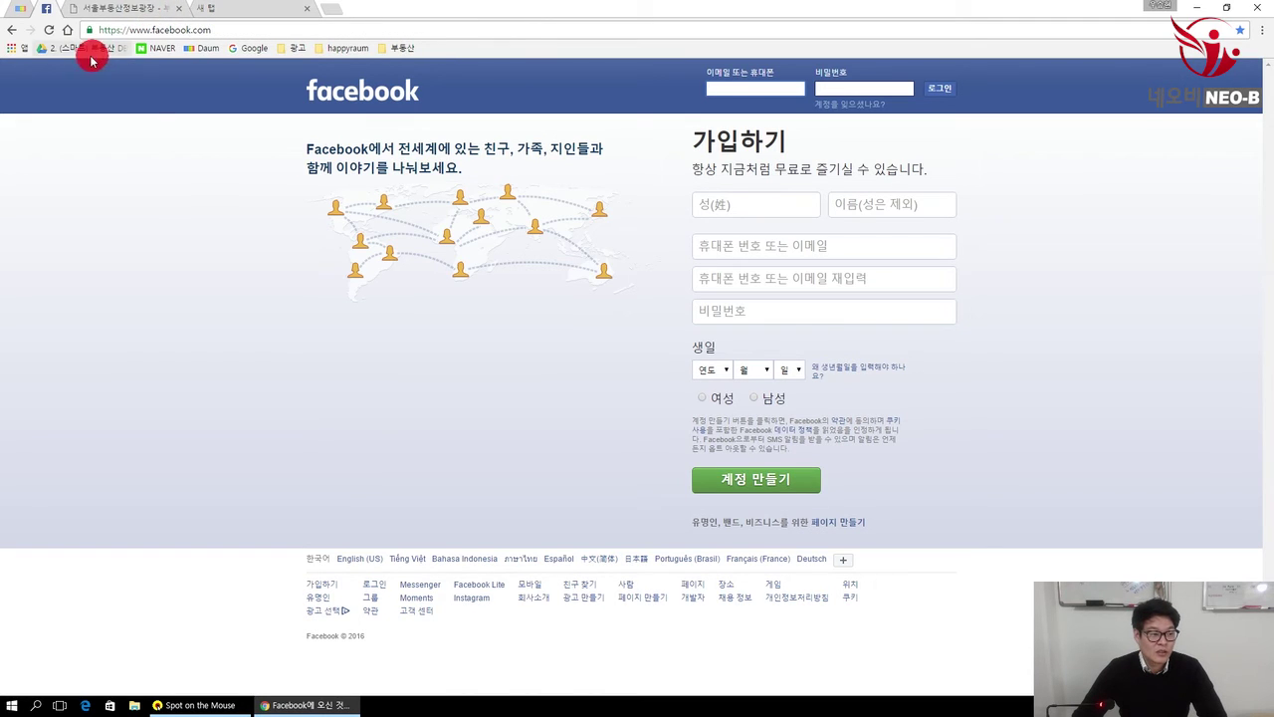
drag(18, 12, 50, 14)
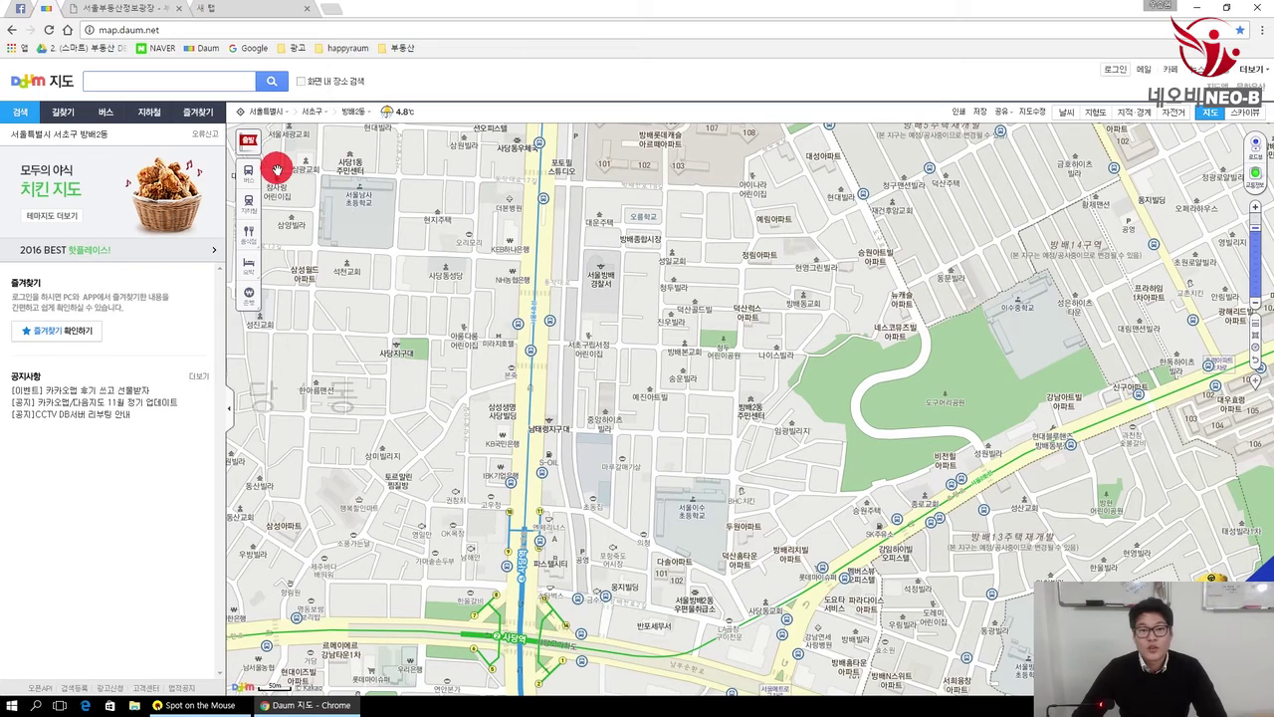
mouse_move(52, 10)
mouse_down()
mouse_move(3, 12)
mouse_move(80, 20)
mouse_move(27, 17)
mouse_up()
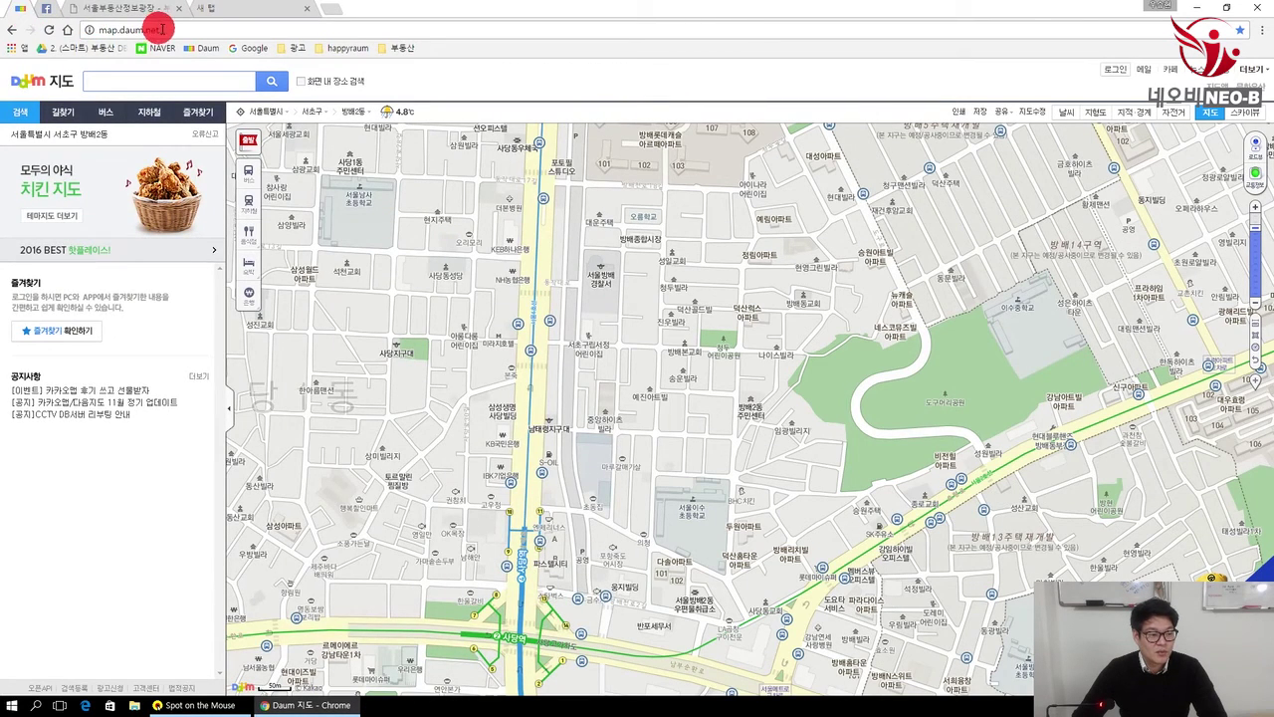
click(46, 9)
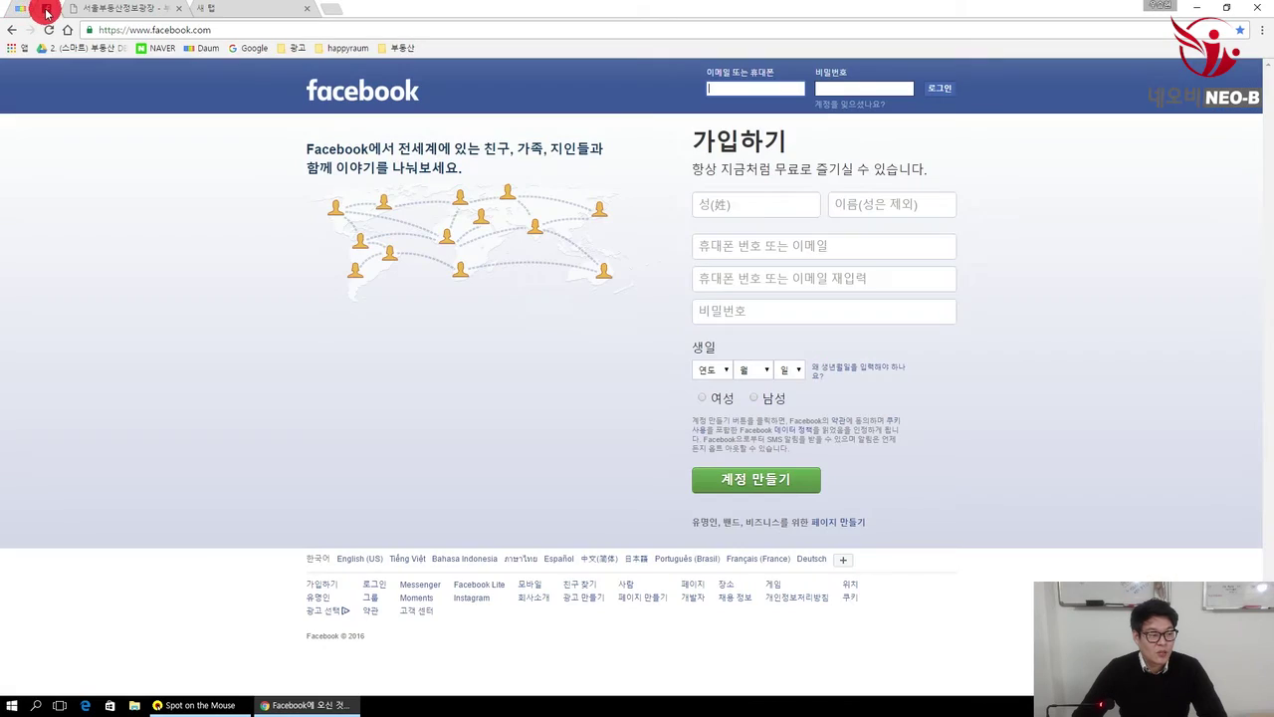
click(141, 10)
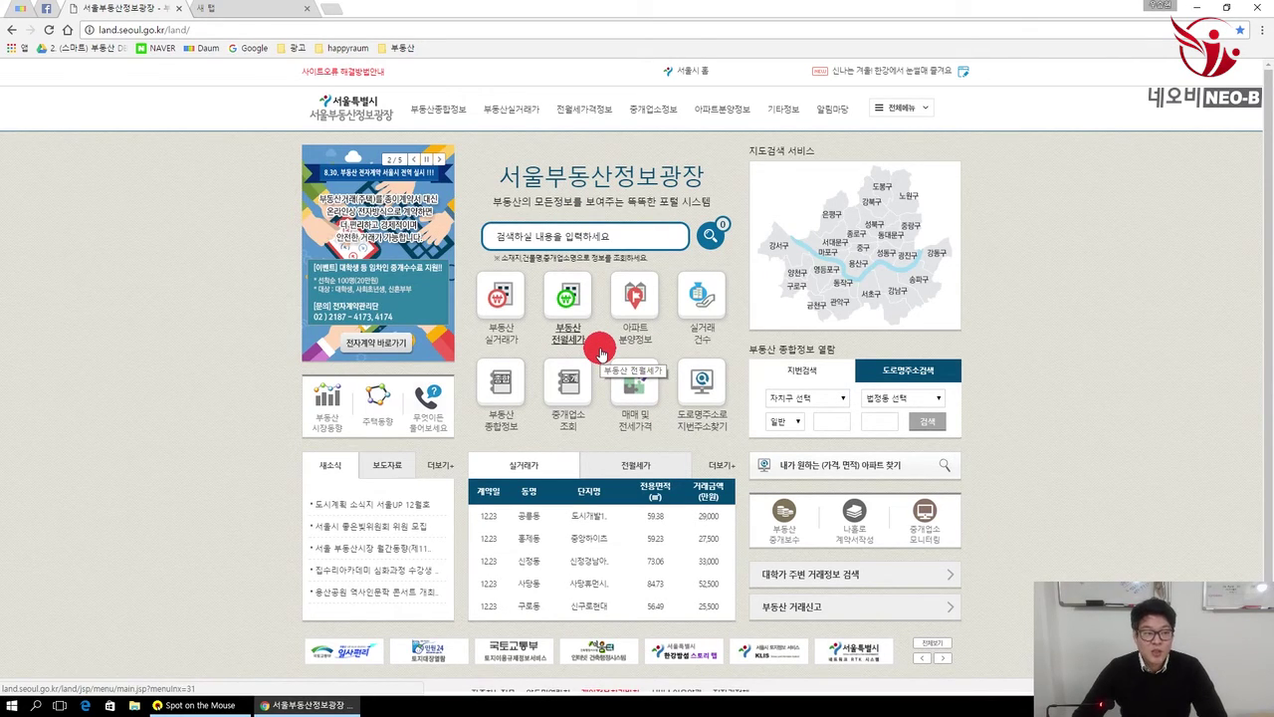
Step: Close Chrome, relaunch it from the desktop and dismiss the default-browser notice
click(1262, 10)
double_click(29, 367)
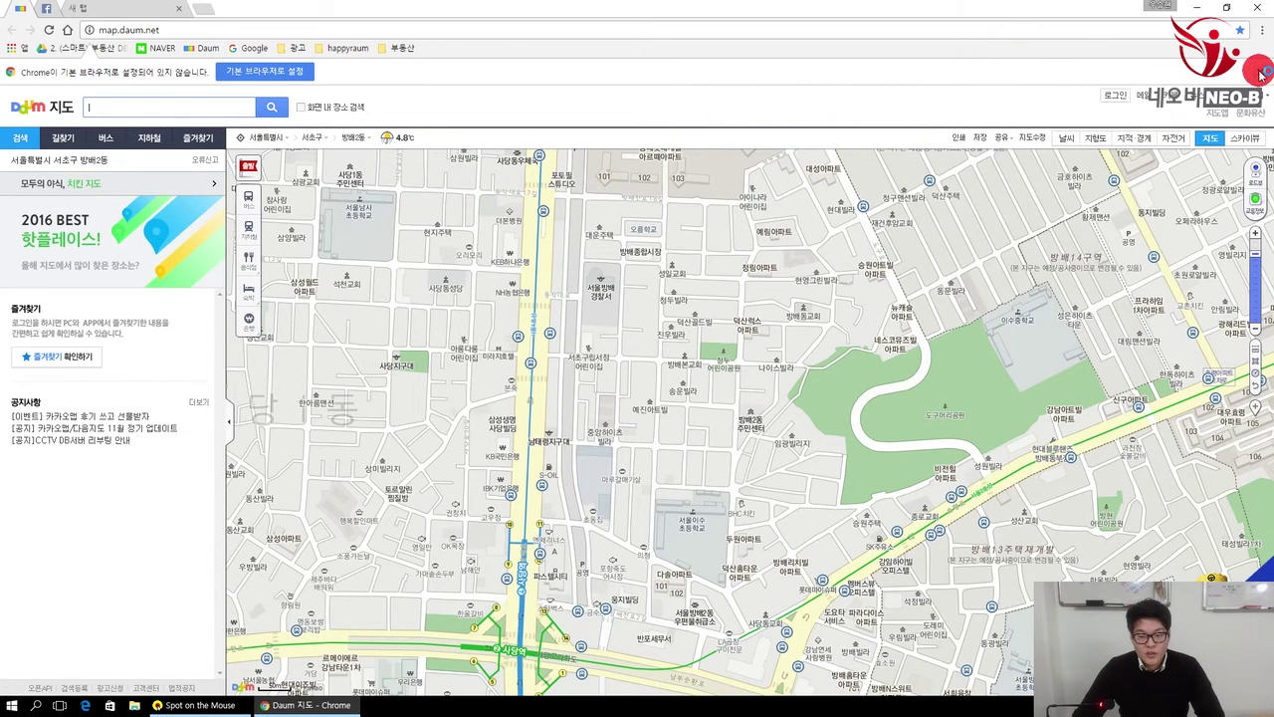
click(1261, 71)
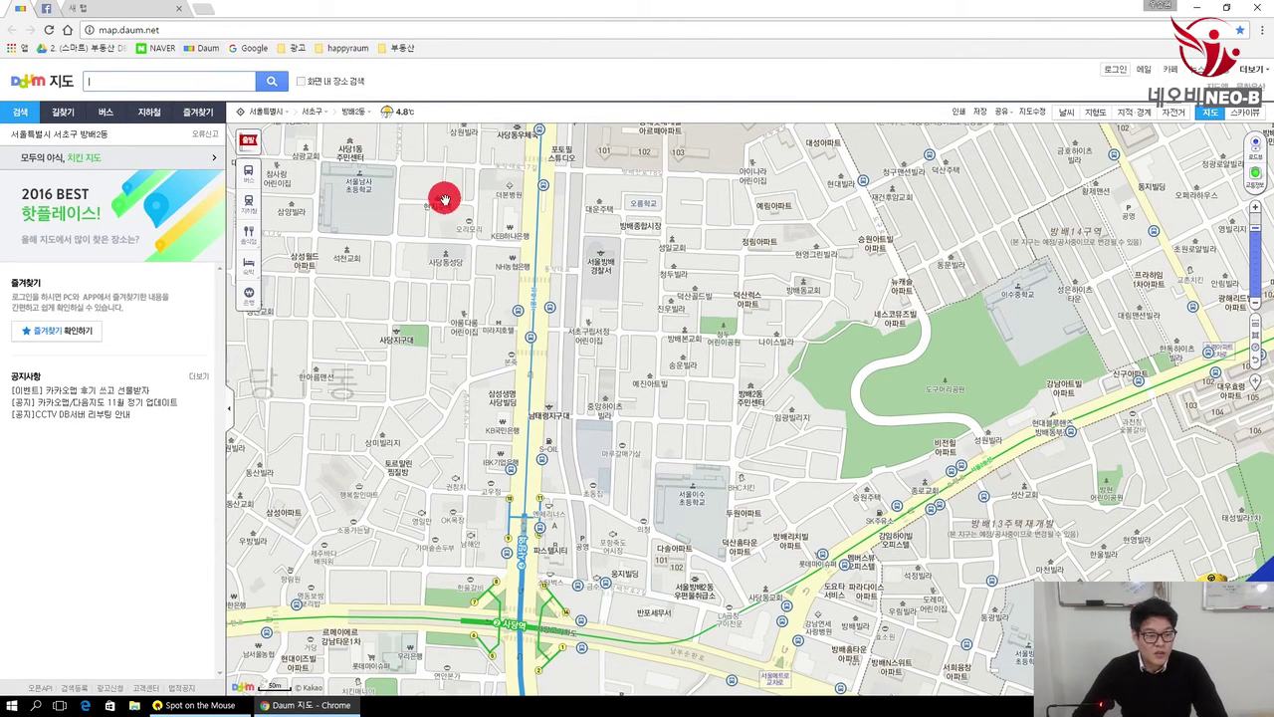
Step: Cycle through the pinned Daum map and Facebook tabs, finishing on the Google new tab page
click(138, 13)
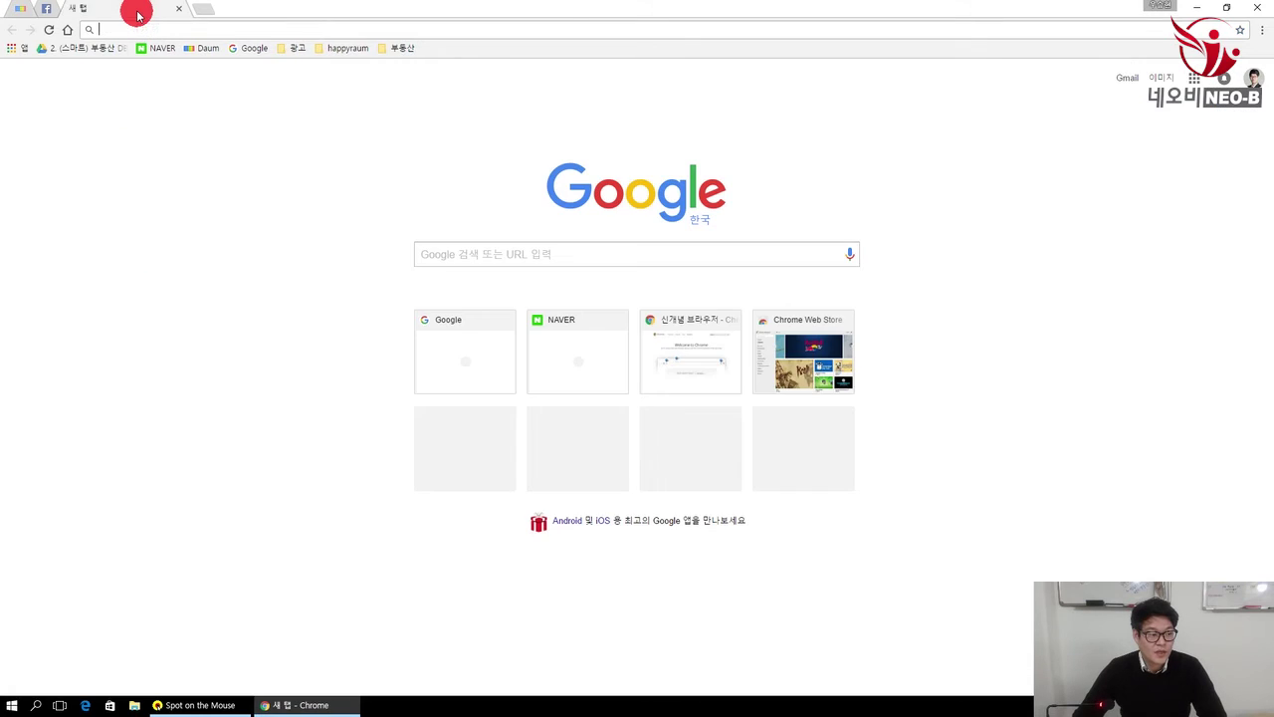
click(45, 14)
click(45, 12)
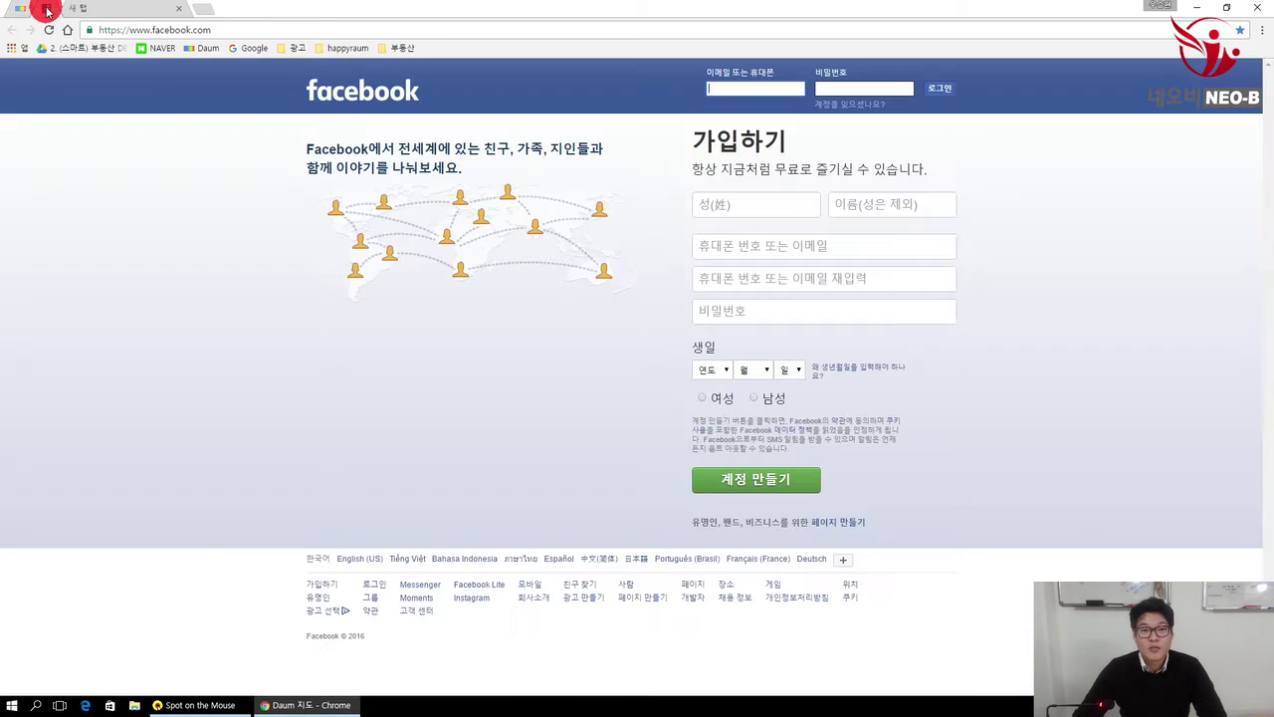
click(17, 14)
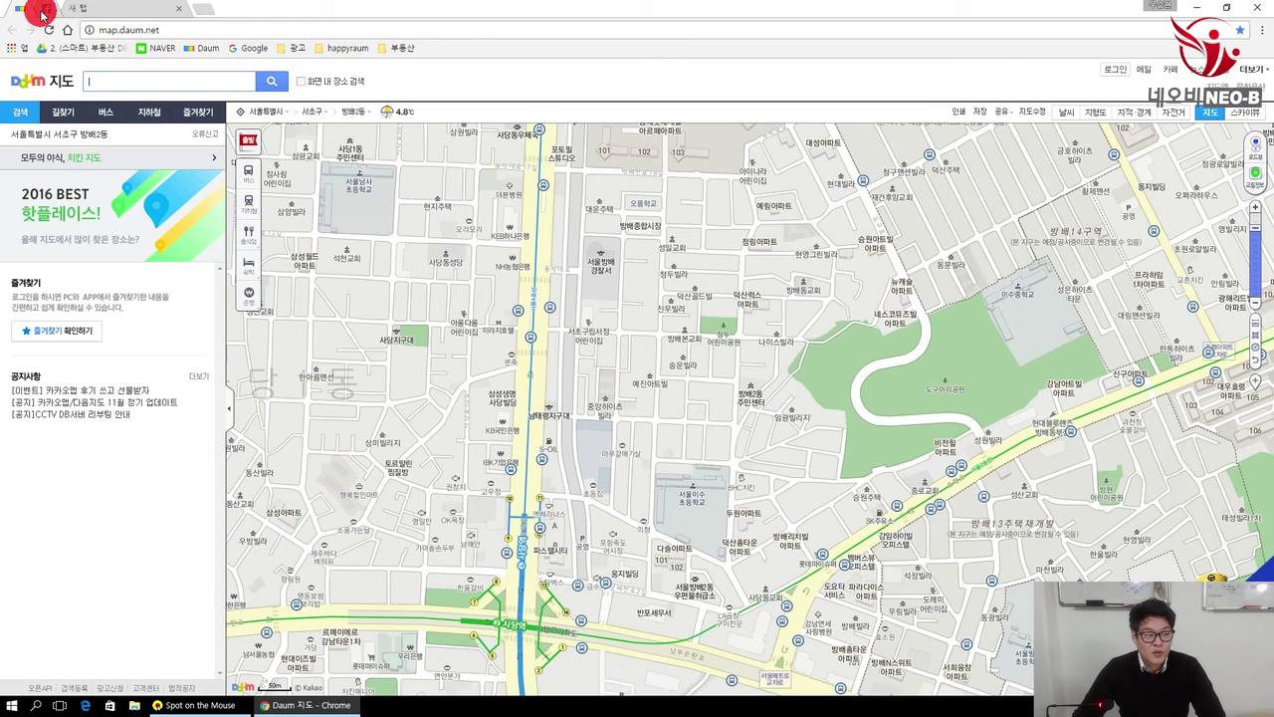
click(94, 10)
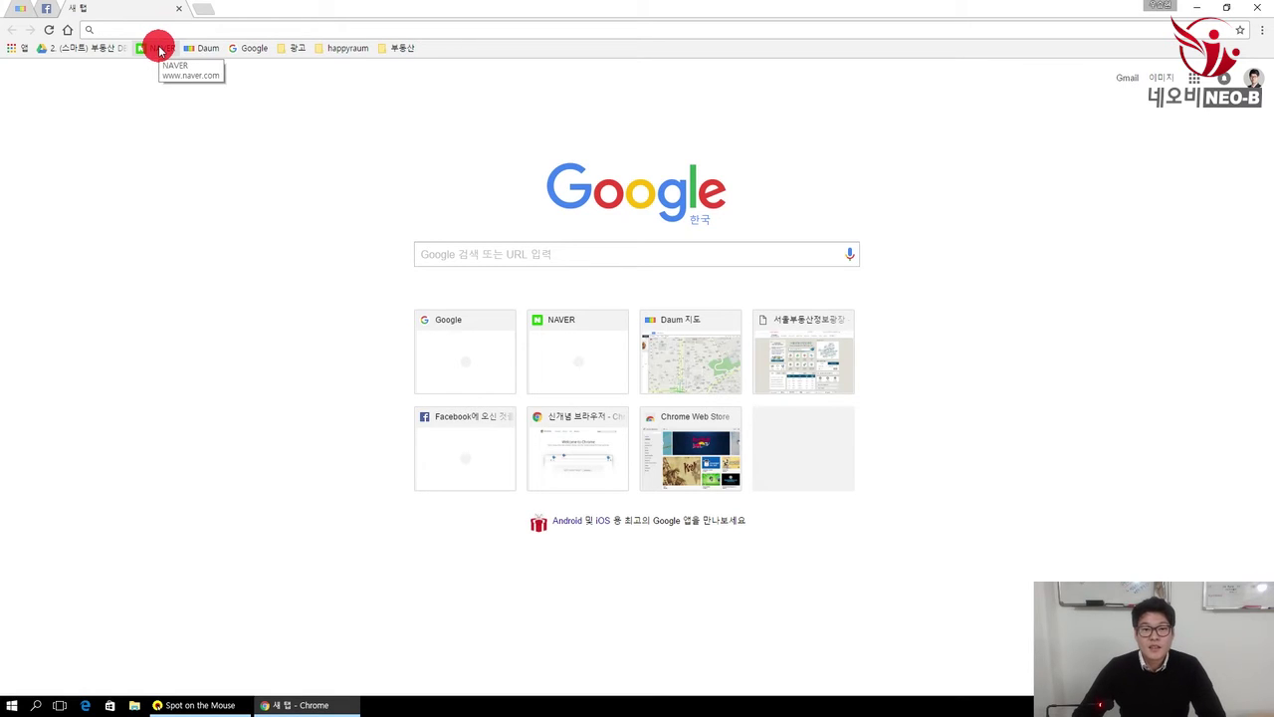
click(48, 12)
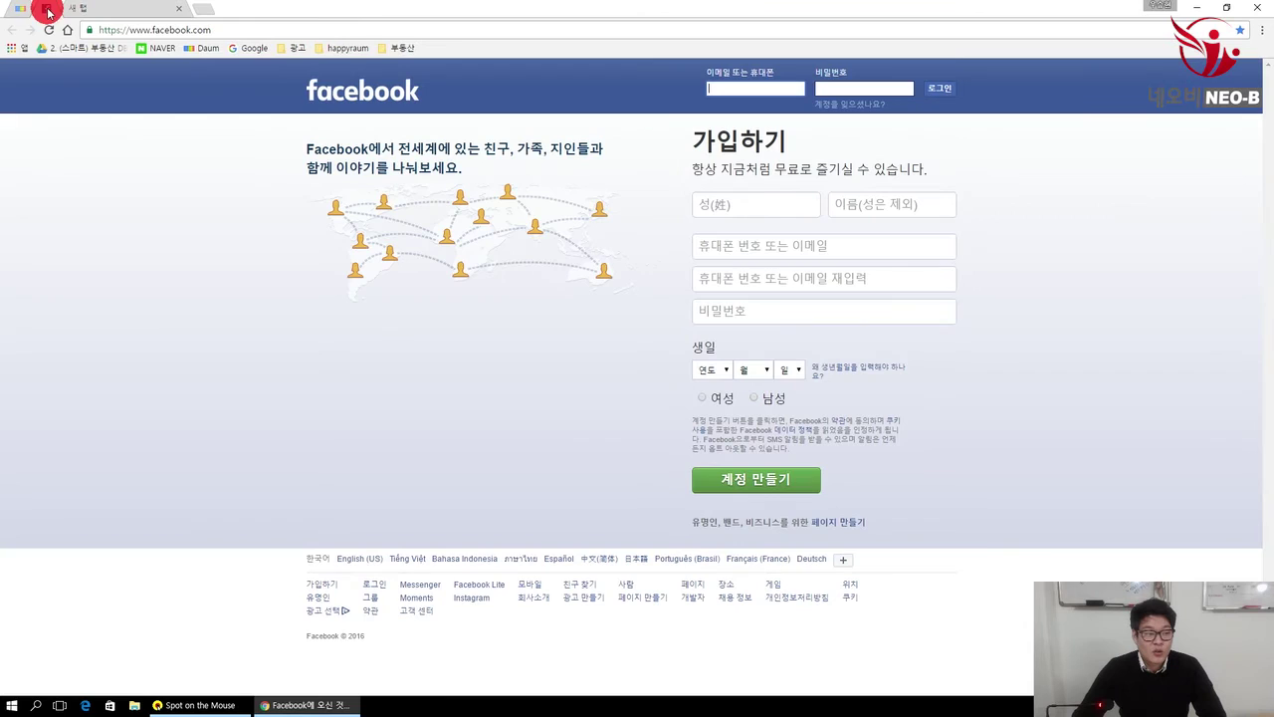
click(20, 10)
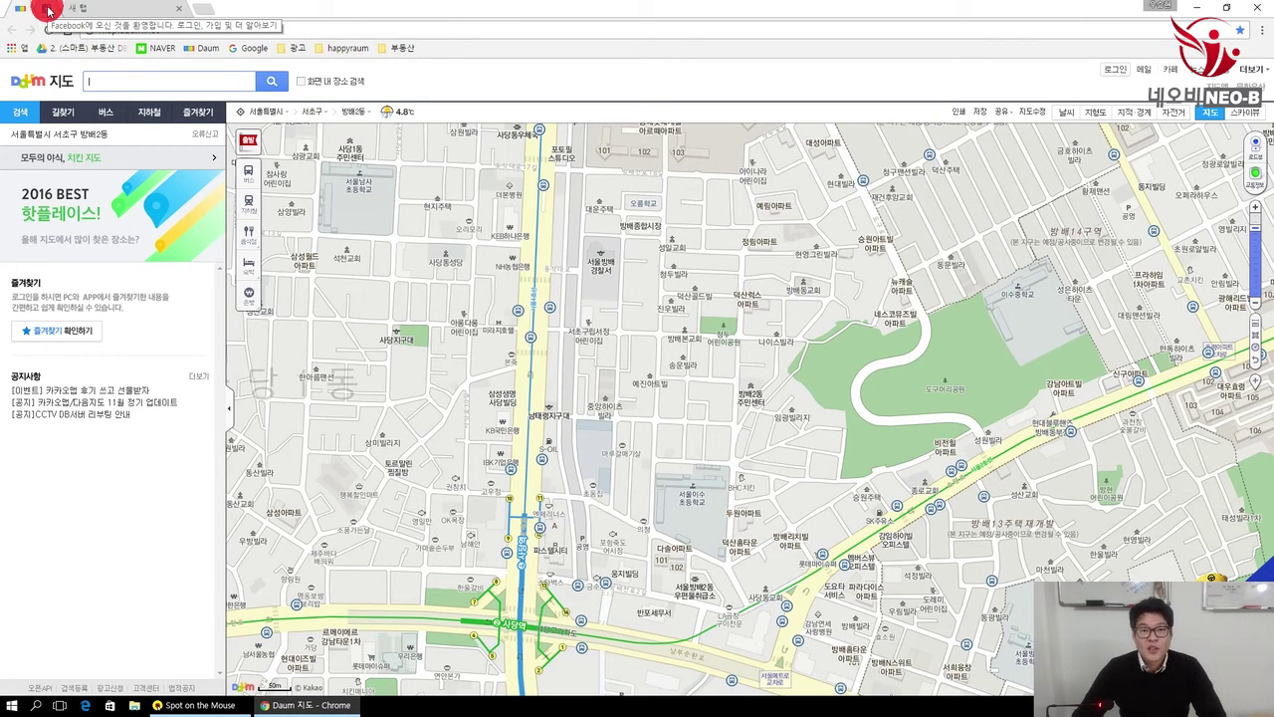
click(47, 12)
click(20, 10)
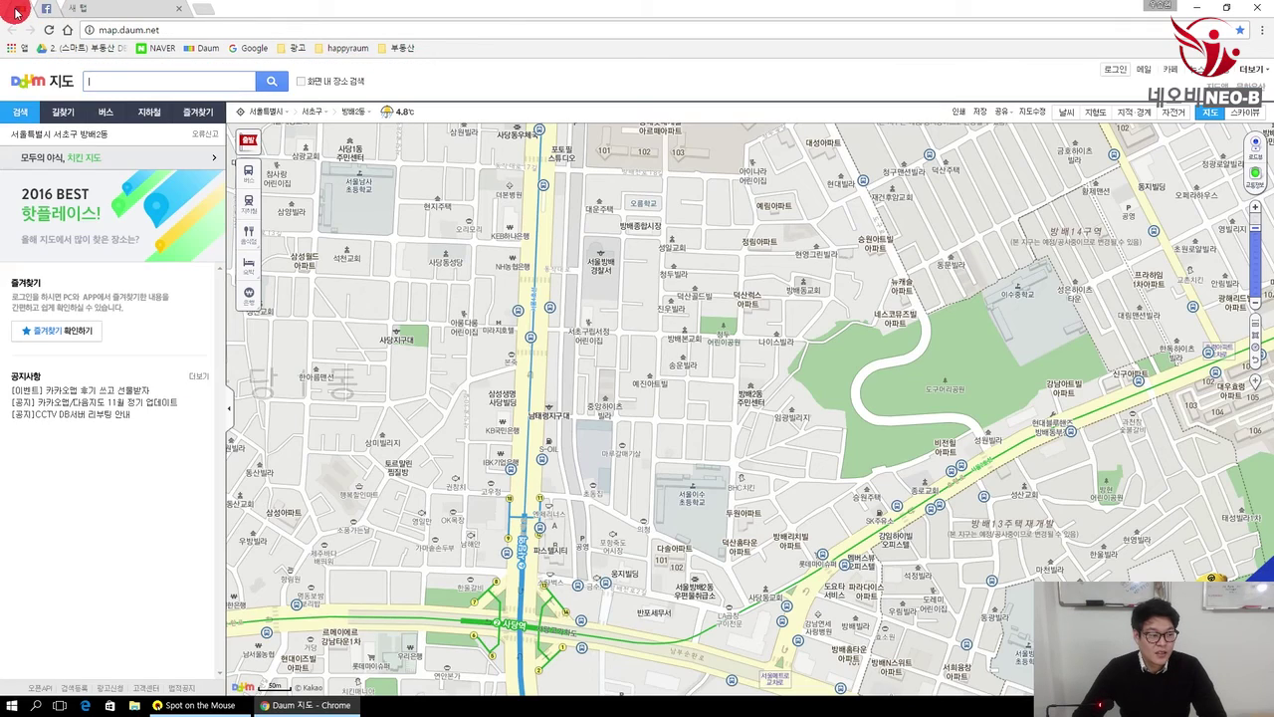
click(47, 12)
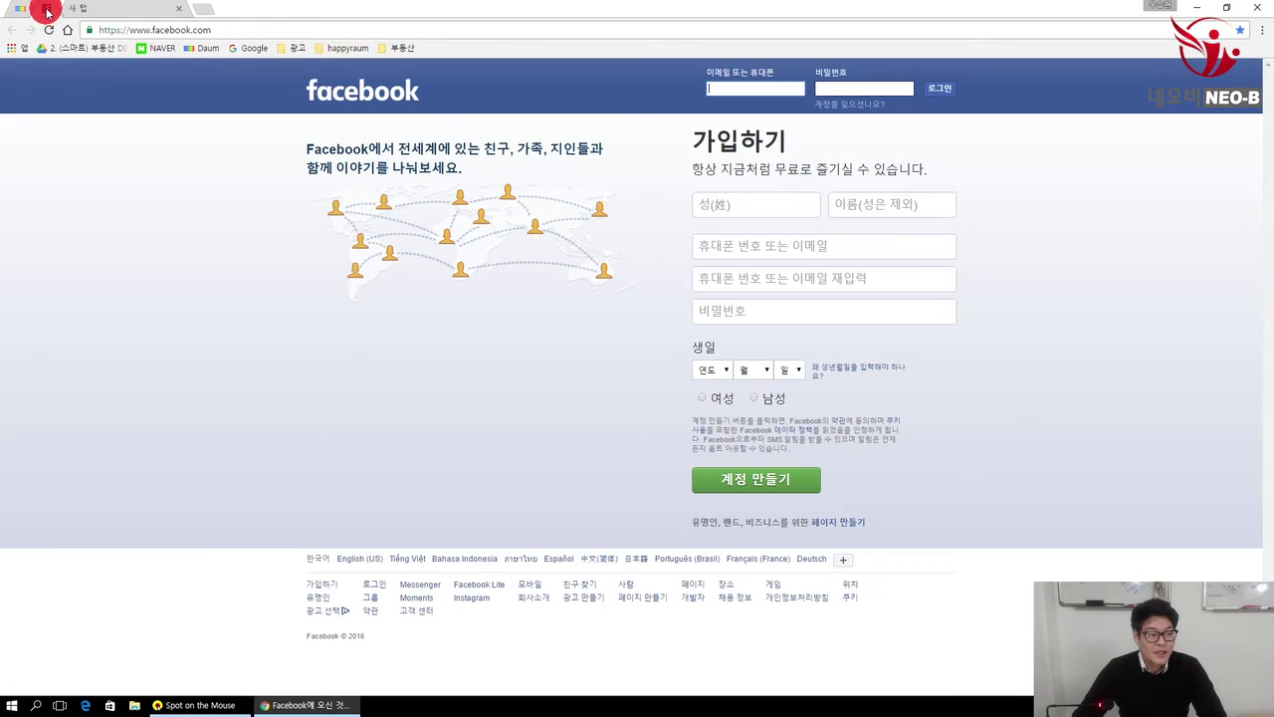
click(152, 10)
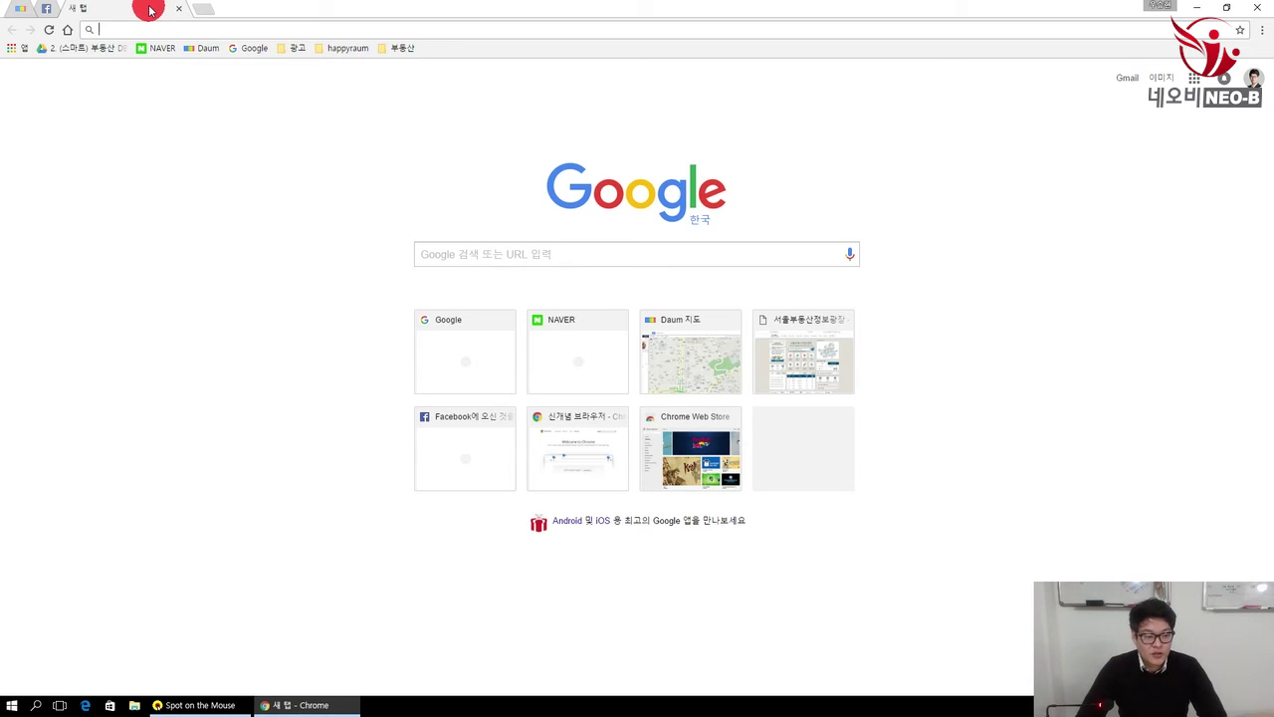
text(ma)
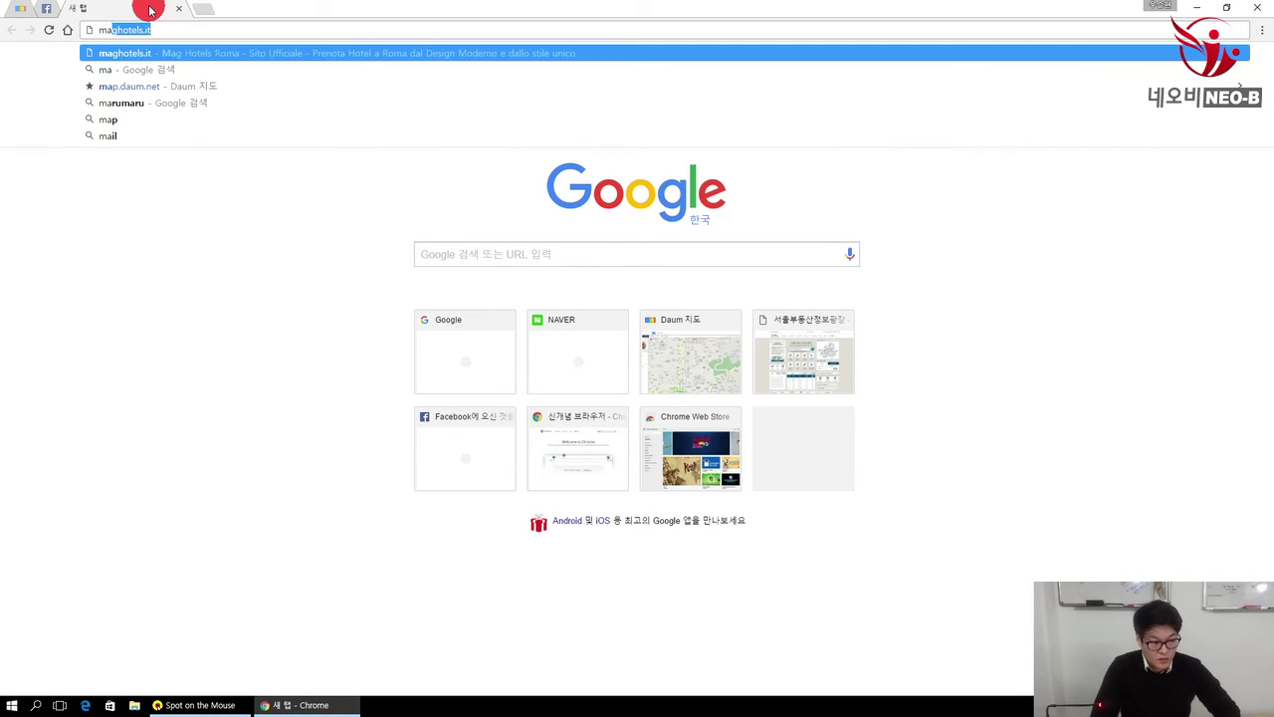
text(g)
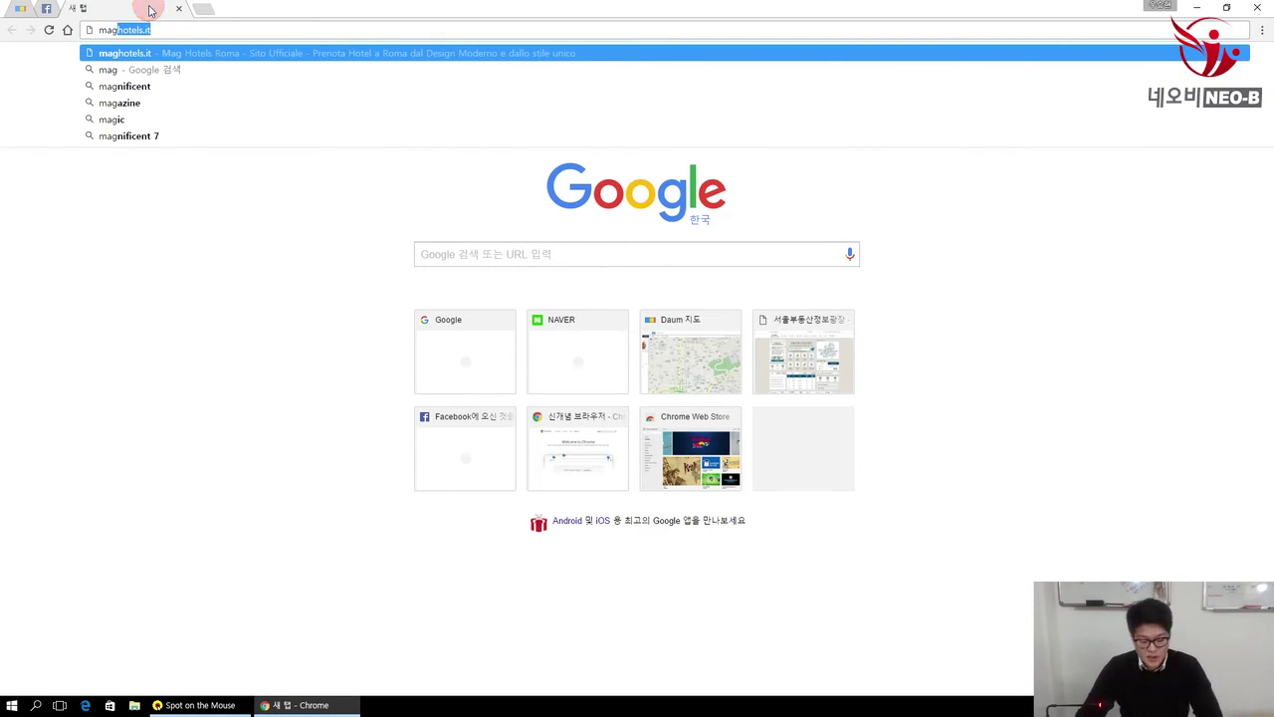
key(Return)
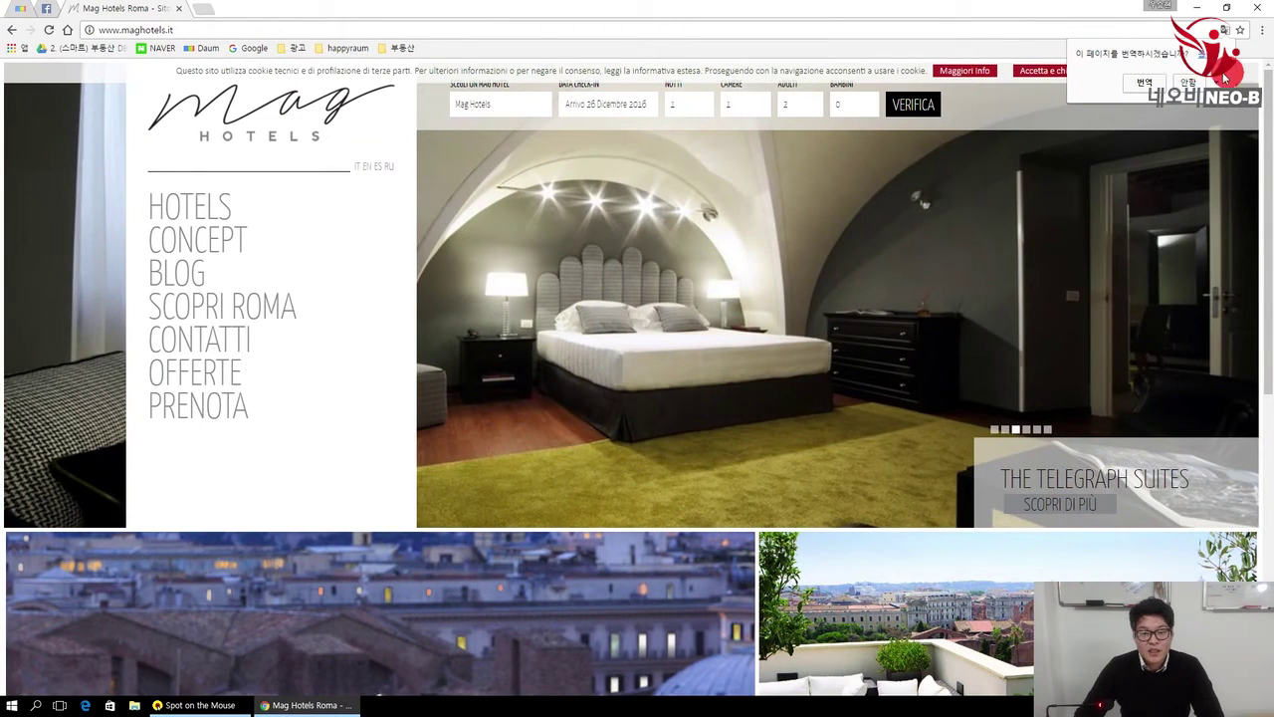
Step: Translate the Mag Hotels page into Korean, then replace its tab with a fresh new tab
click(1146, 84)
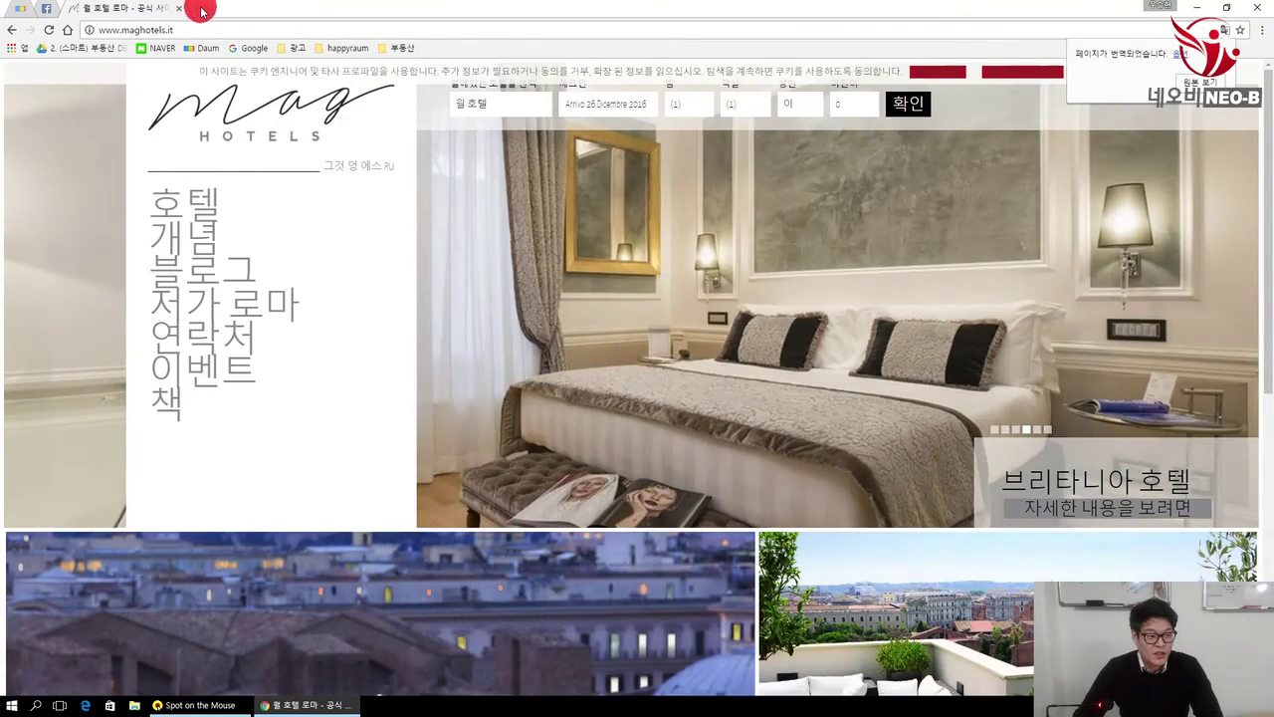
click(202, 10)
click(178, 9)
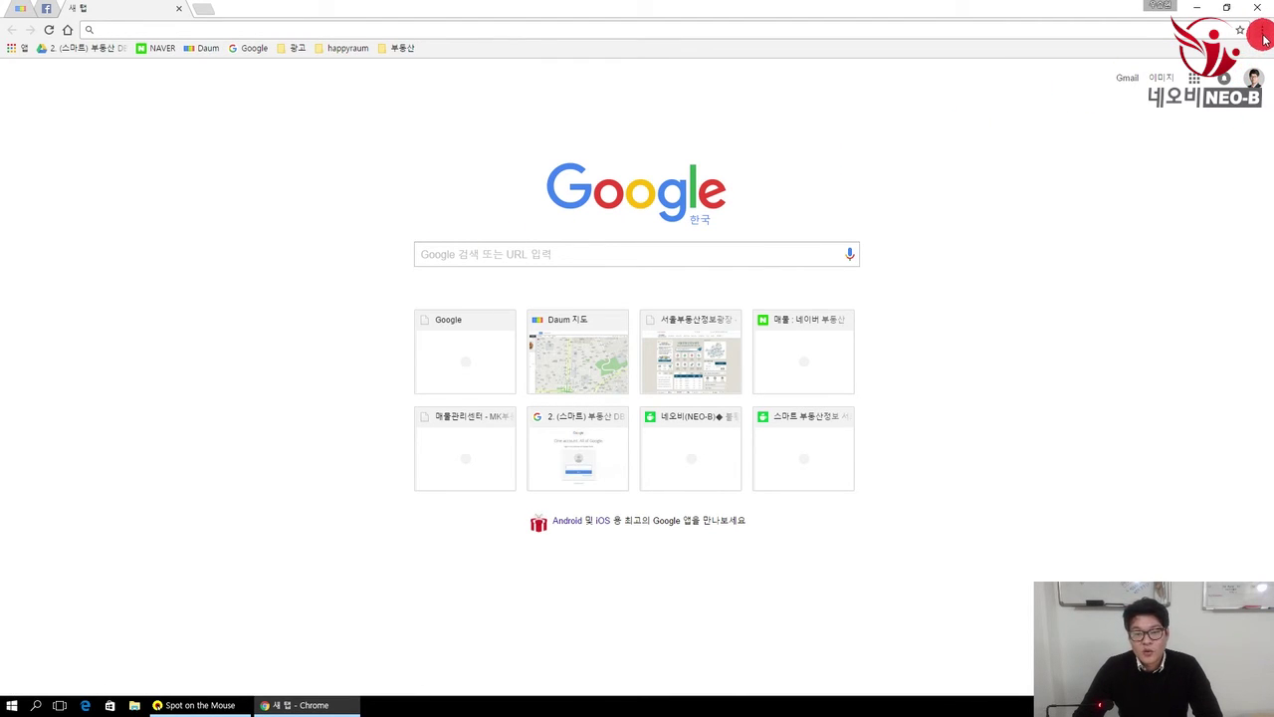
Step: In Chrome settings, show advanced settings and start changing the Downloads folder location
click(1264, 32)
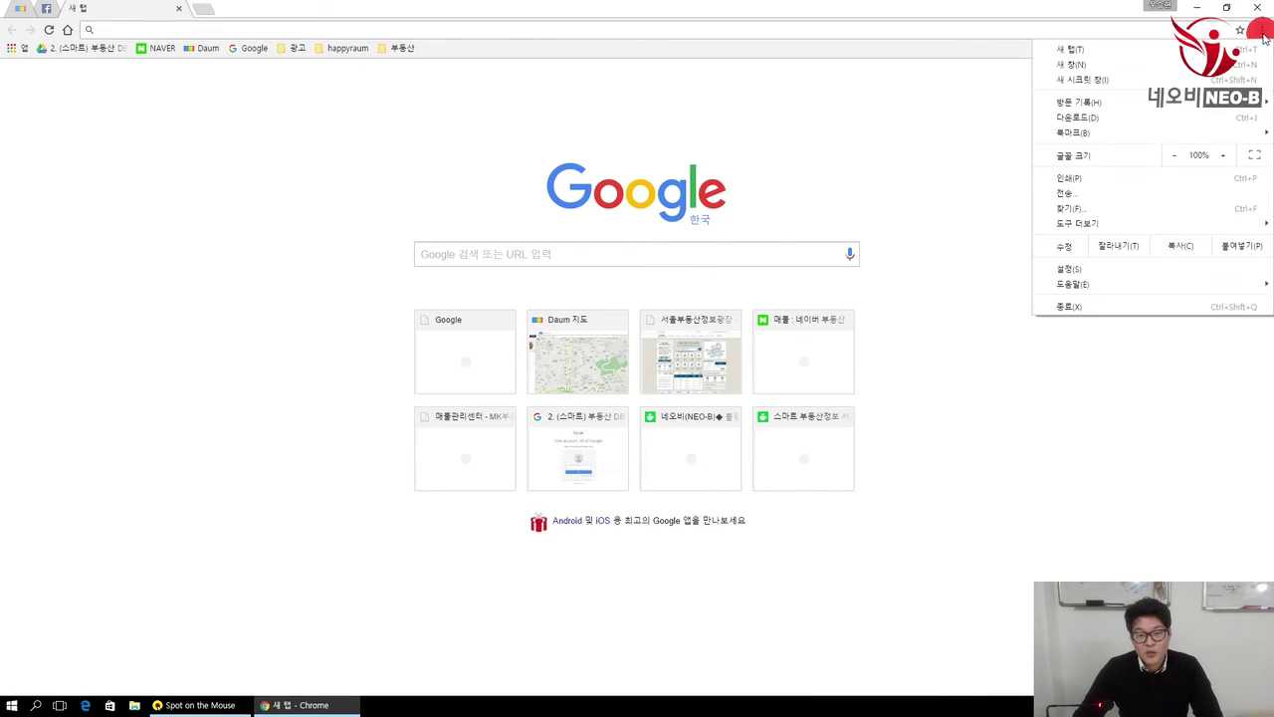
click(1076, 270)
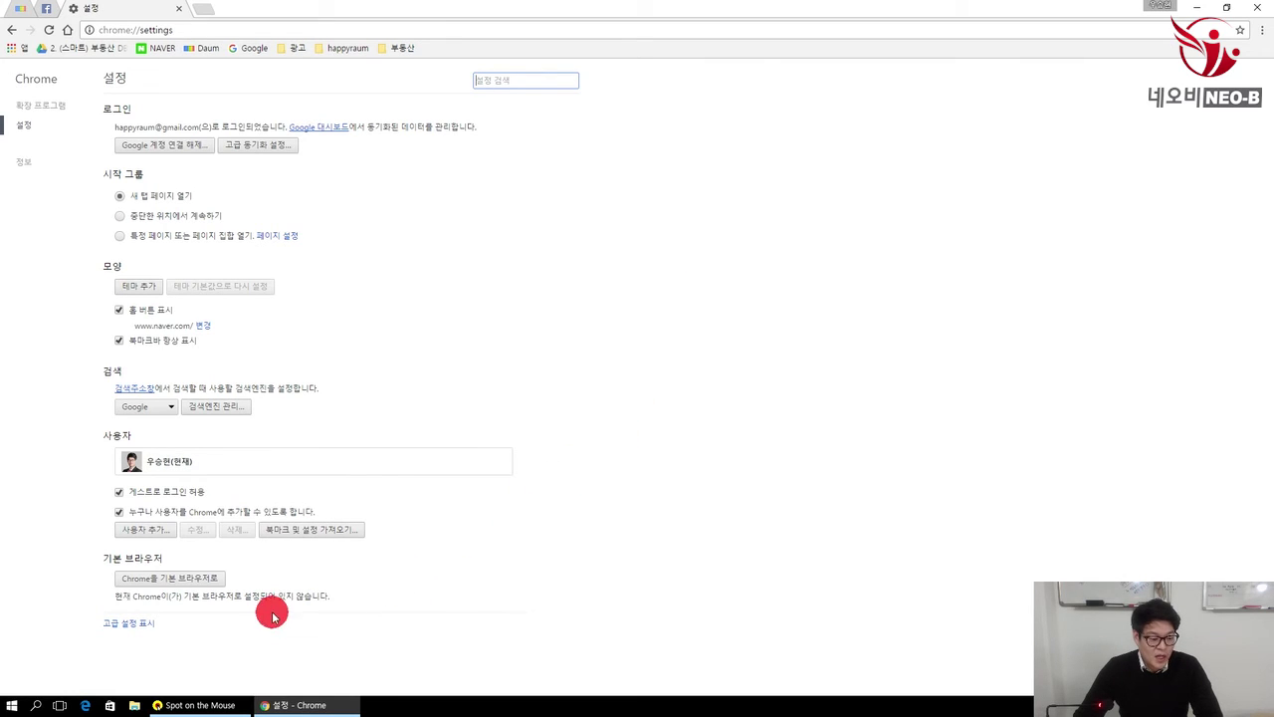
click(146, 627)
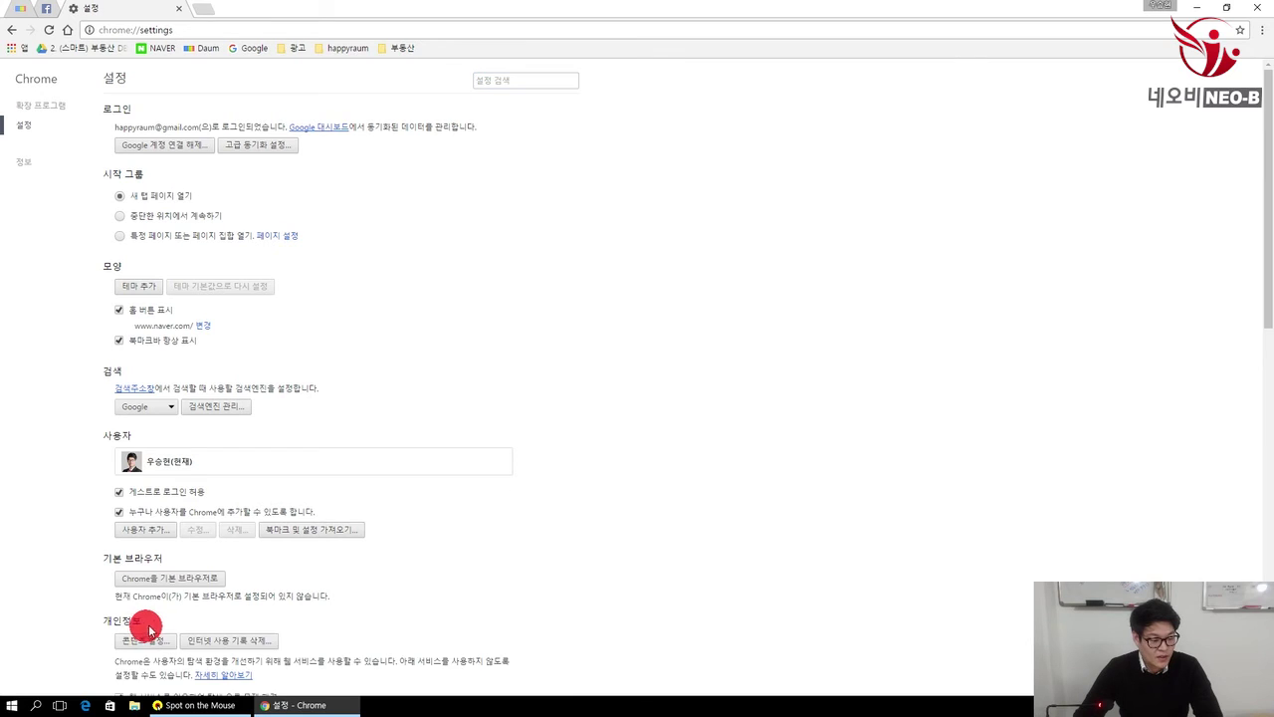
scroll(507, 592, down, 2)
scroll(537, 575, down, 3)
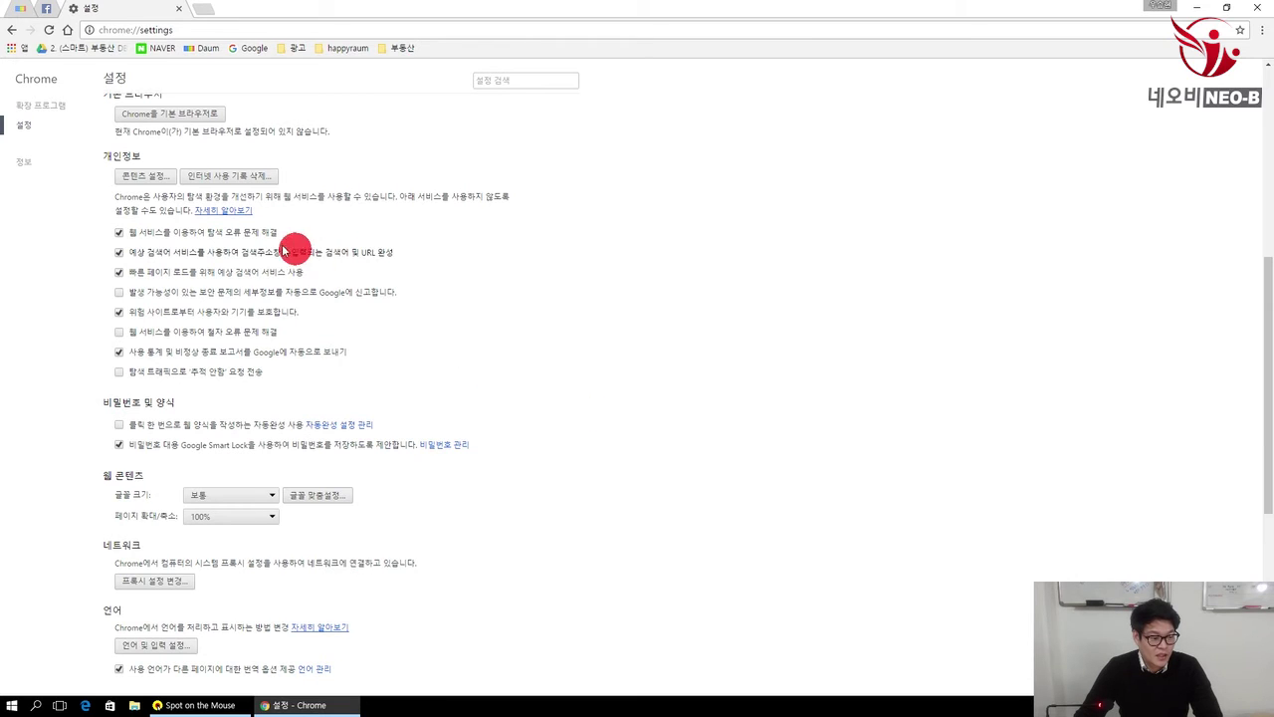
scroll(351, 337, down, 3)
scroll(442, 402, down, 3)
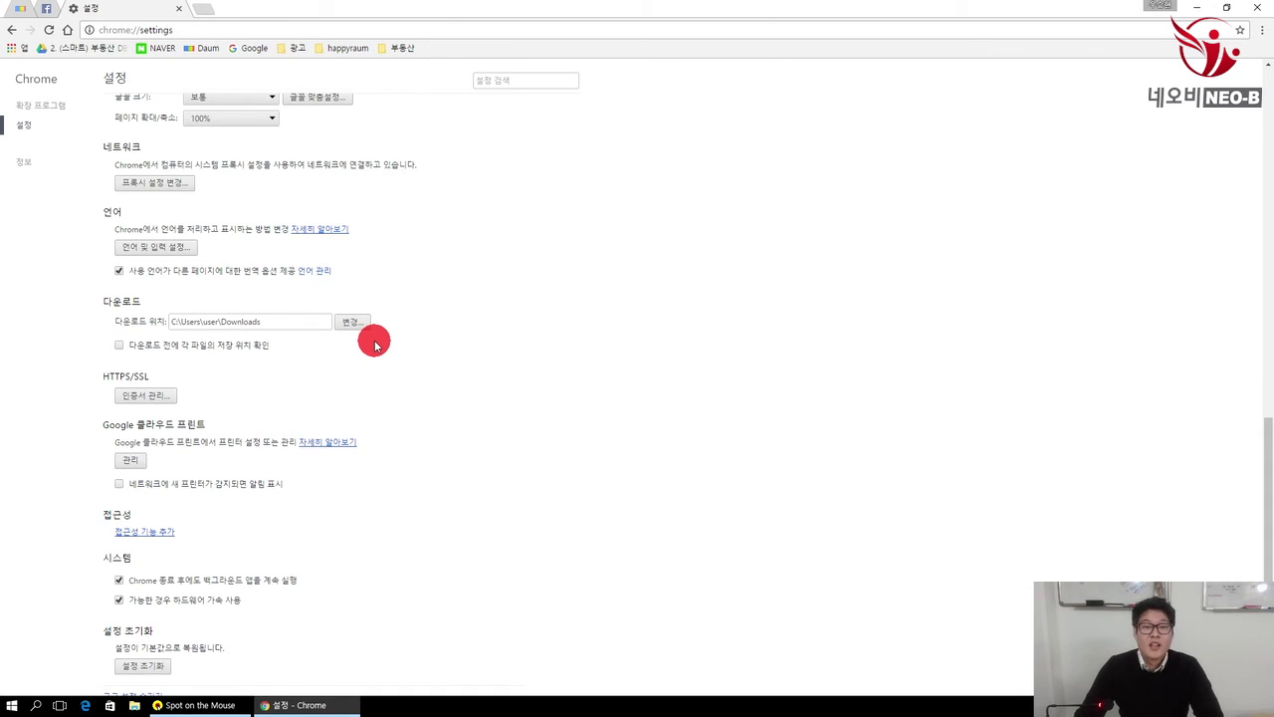
click(356, 325)
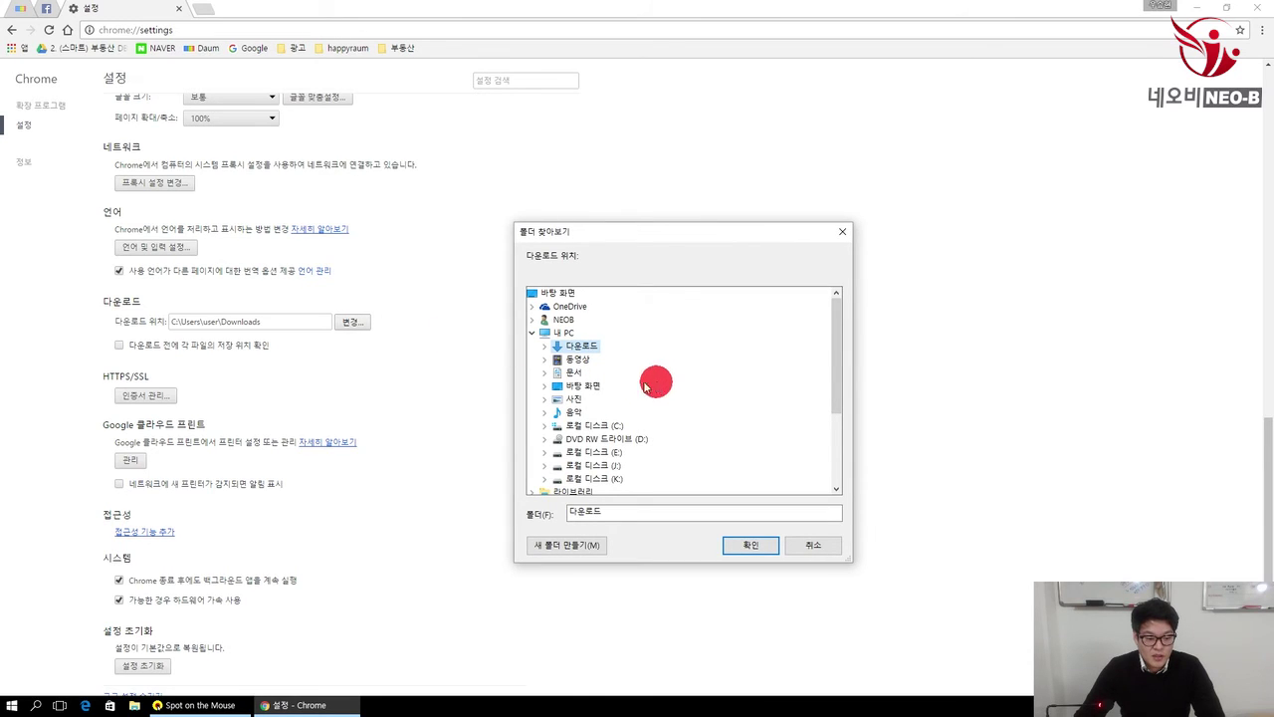
Step: Choose 바탕 화면 (C:\Users\user\Desktop) as the download folder and return to the top of Settings
click(588, 385)
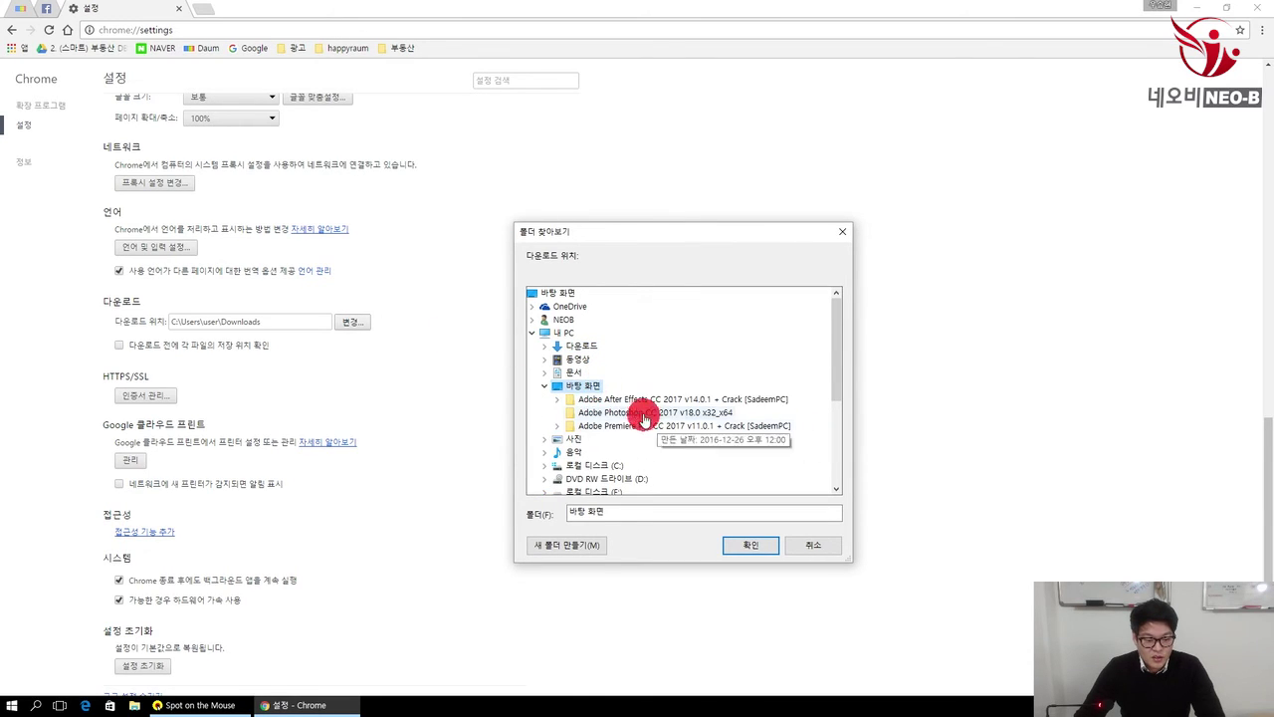
click(751, 546)
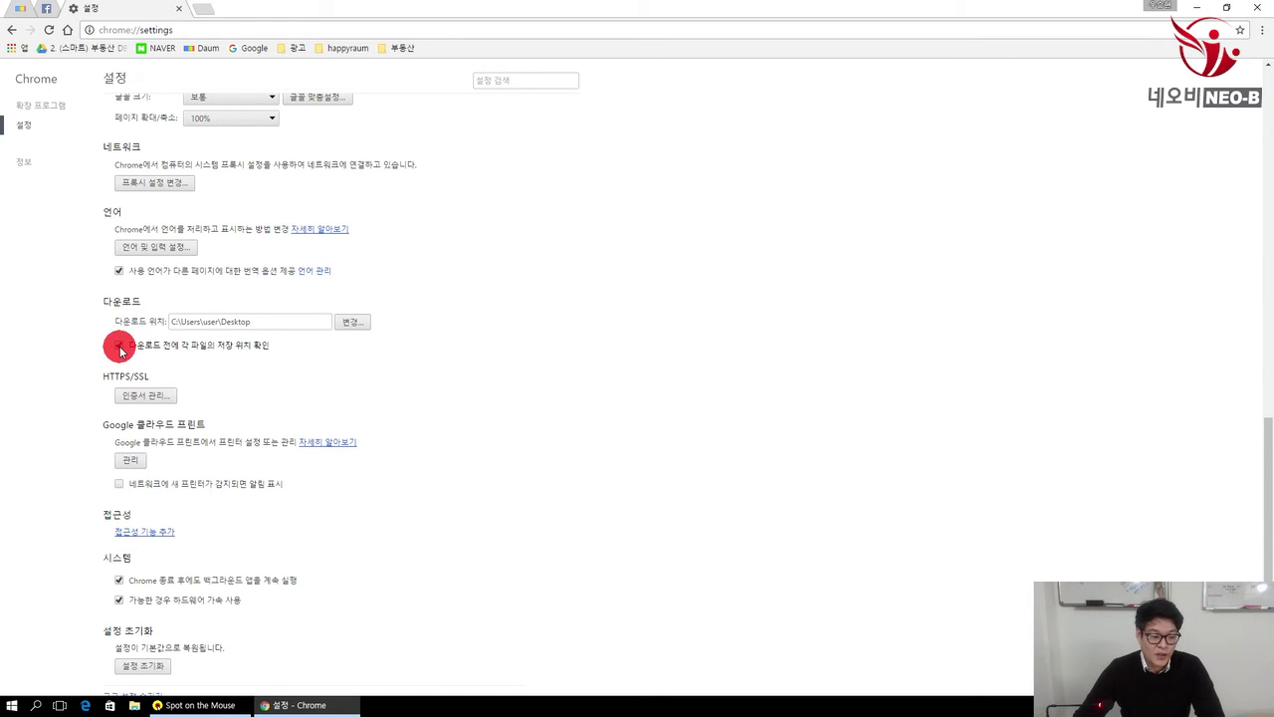
scroll(473, 403, up, 8)
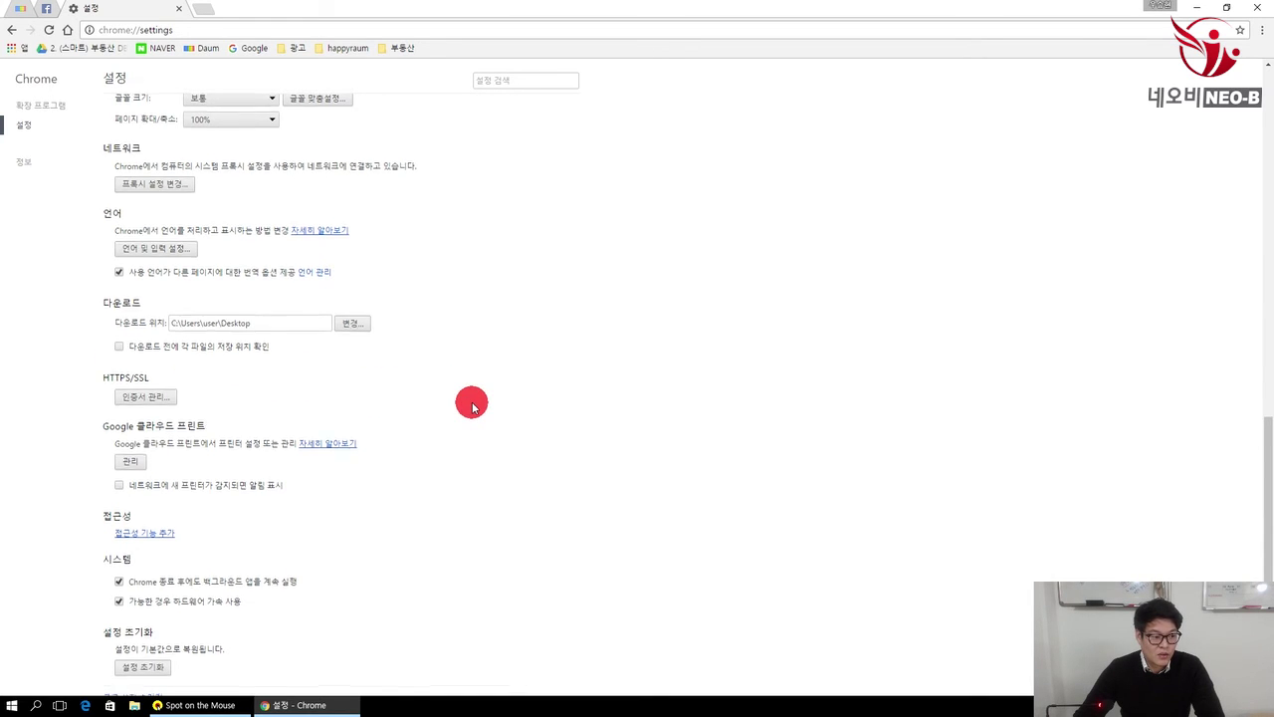
scroll(473, 404, up, 2)
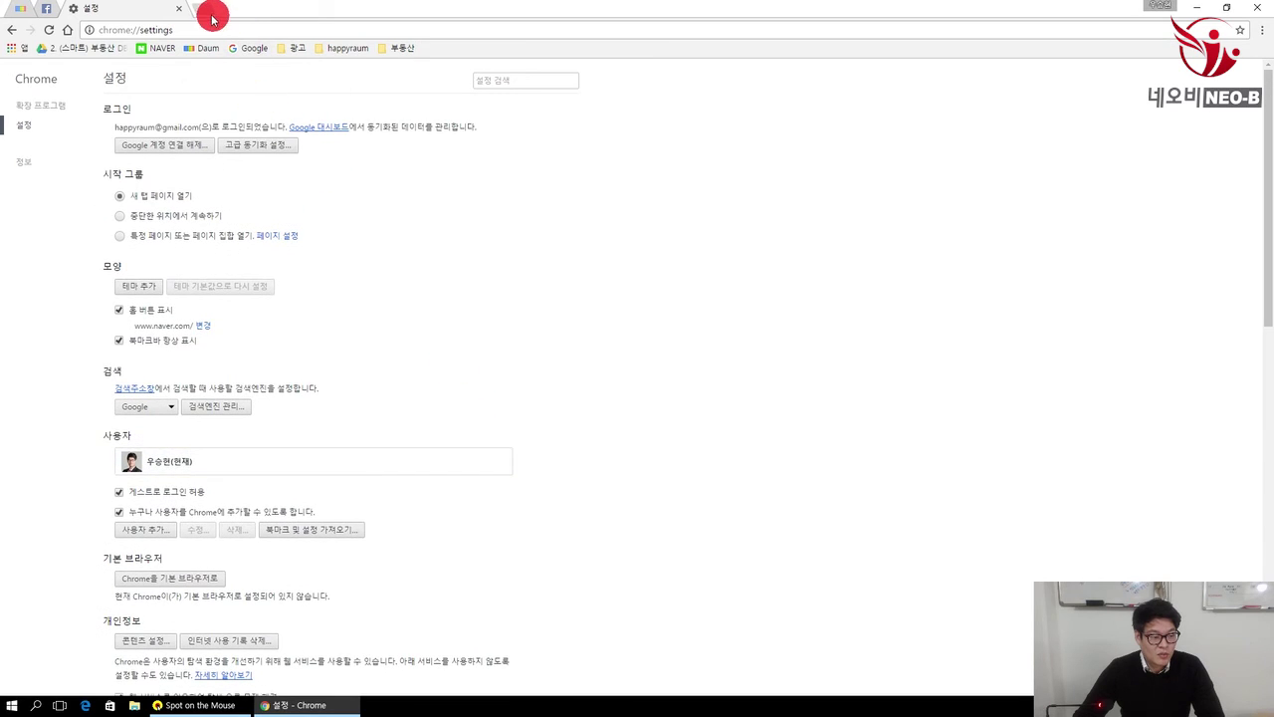
Step: Open NAVER in a new tab and log in with the saved account
click(204, 8)
click(154, 49)
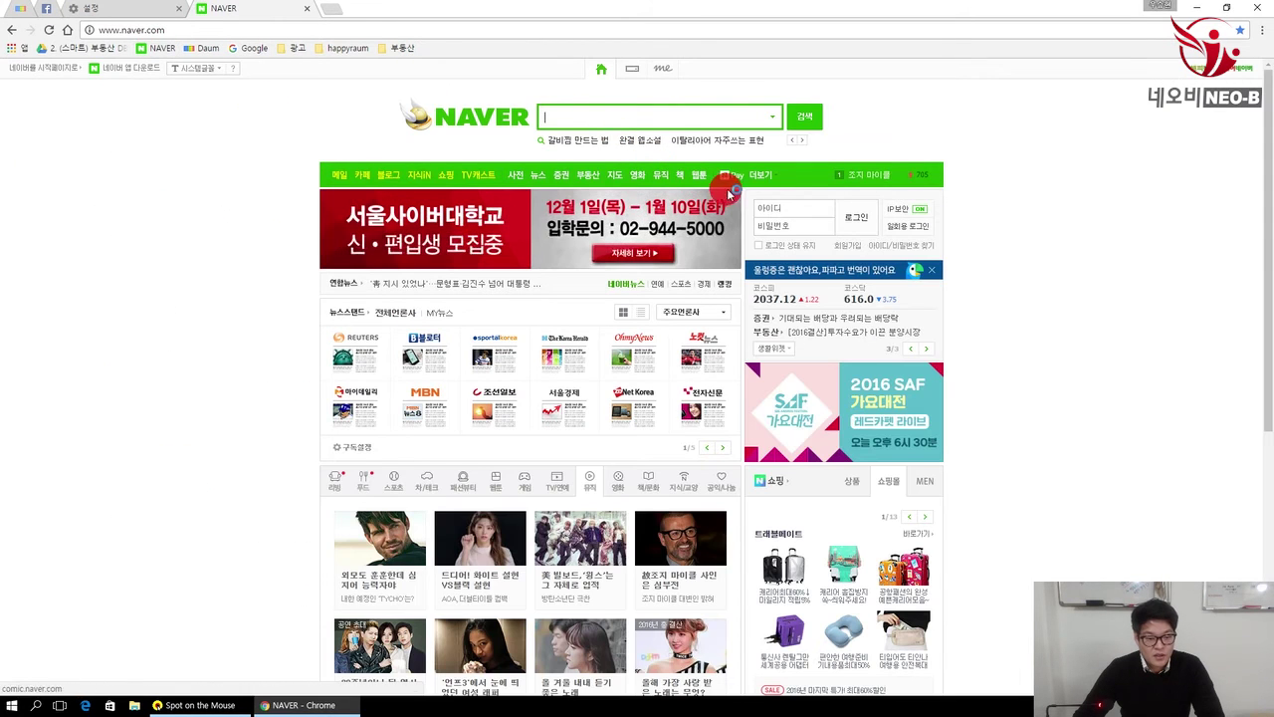
click(773, 207)
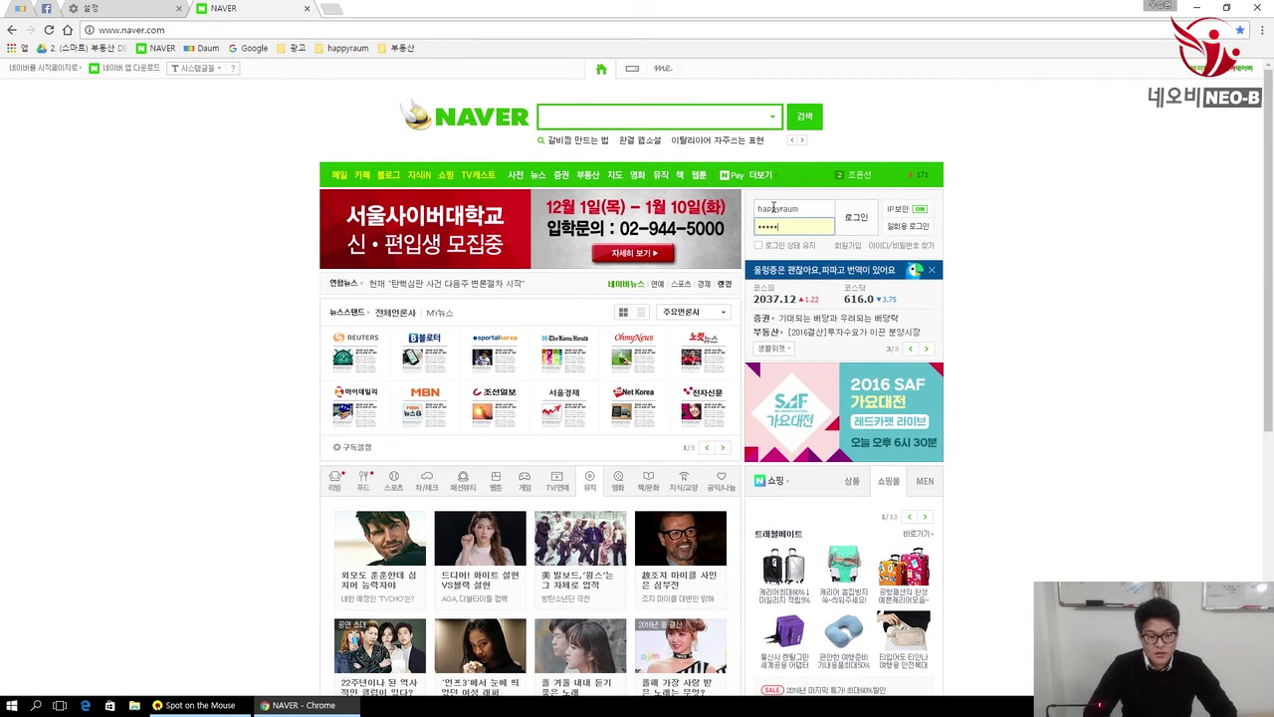
key(Return)
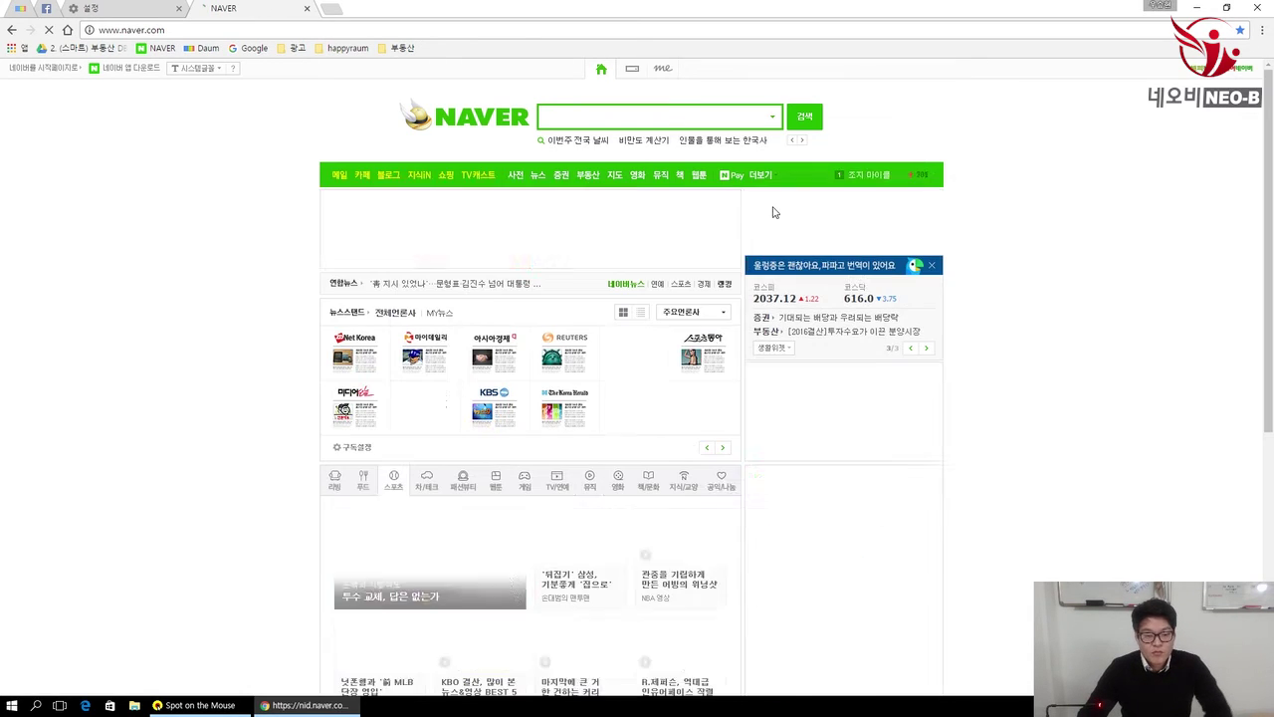
Step: Enter the Neo-B cafe, open its 중개업 자료실 board and the 2016한국부자보고서 post
click(861, 242)
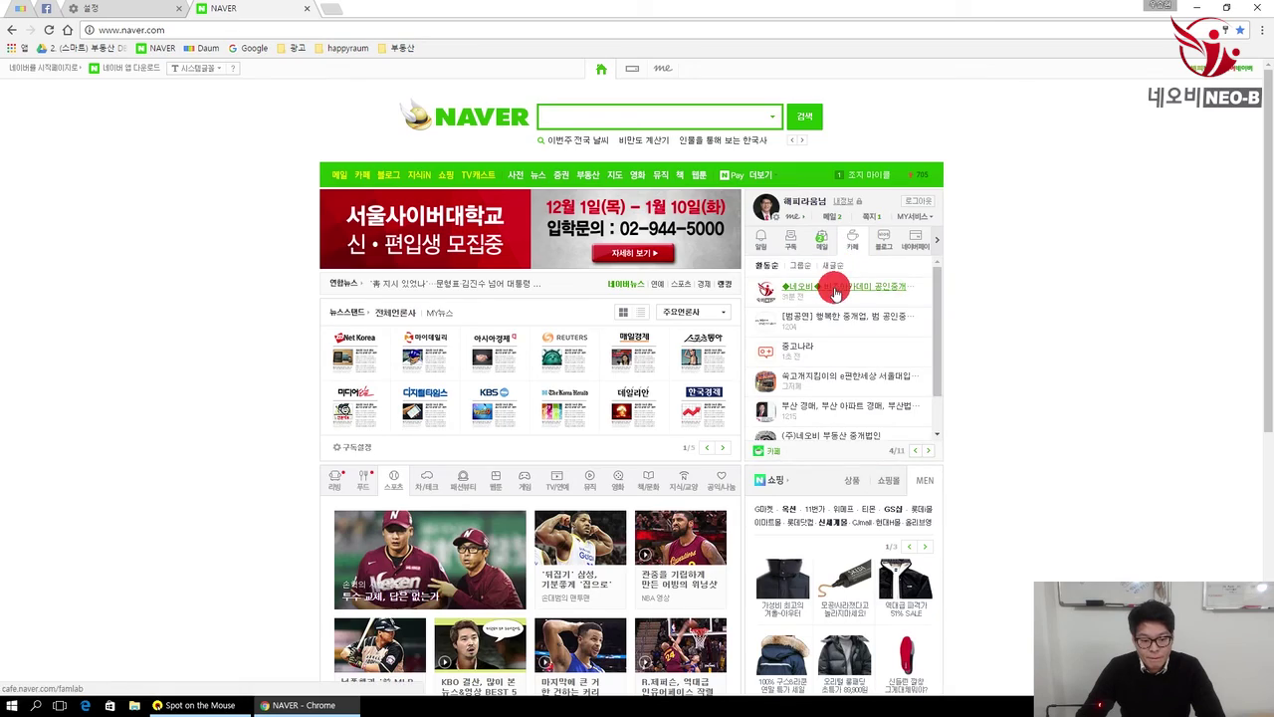
click(827, 287)
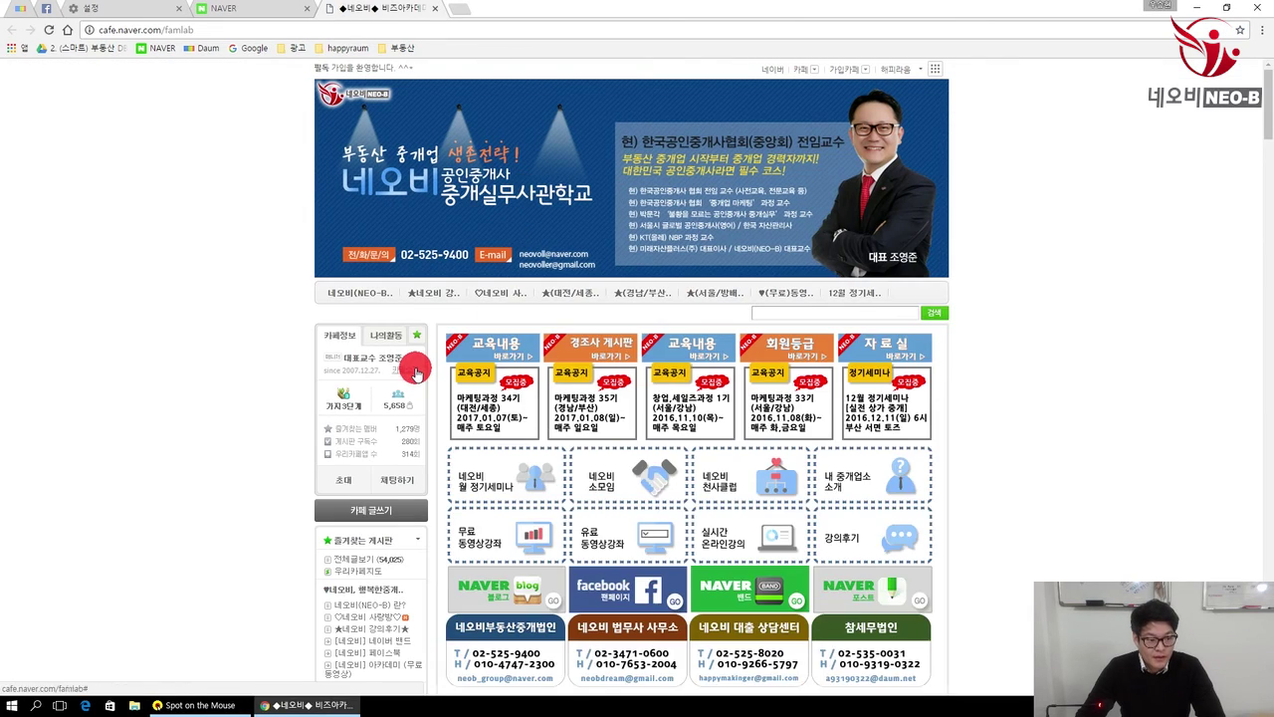
scroll(416, 372, down, 10)
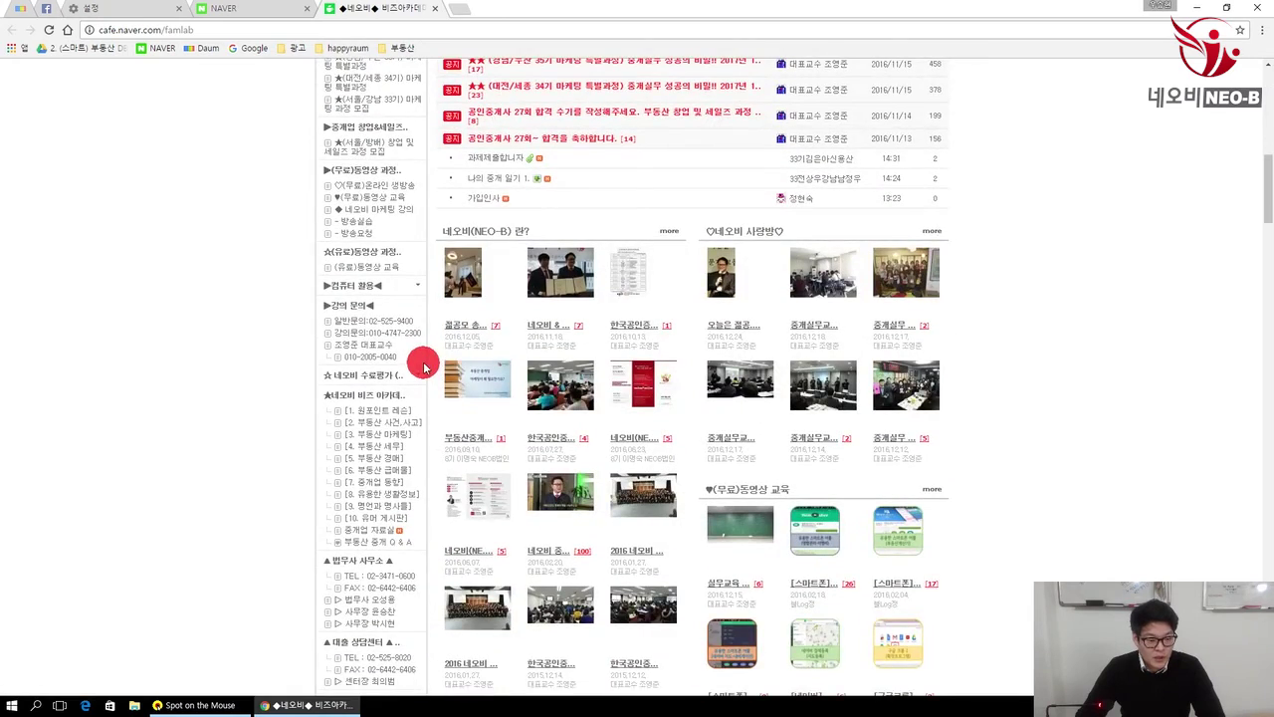
scroll(425, 365, down, 3)
click(385, 206)
scroll(647, 389, down, 2)
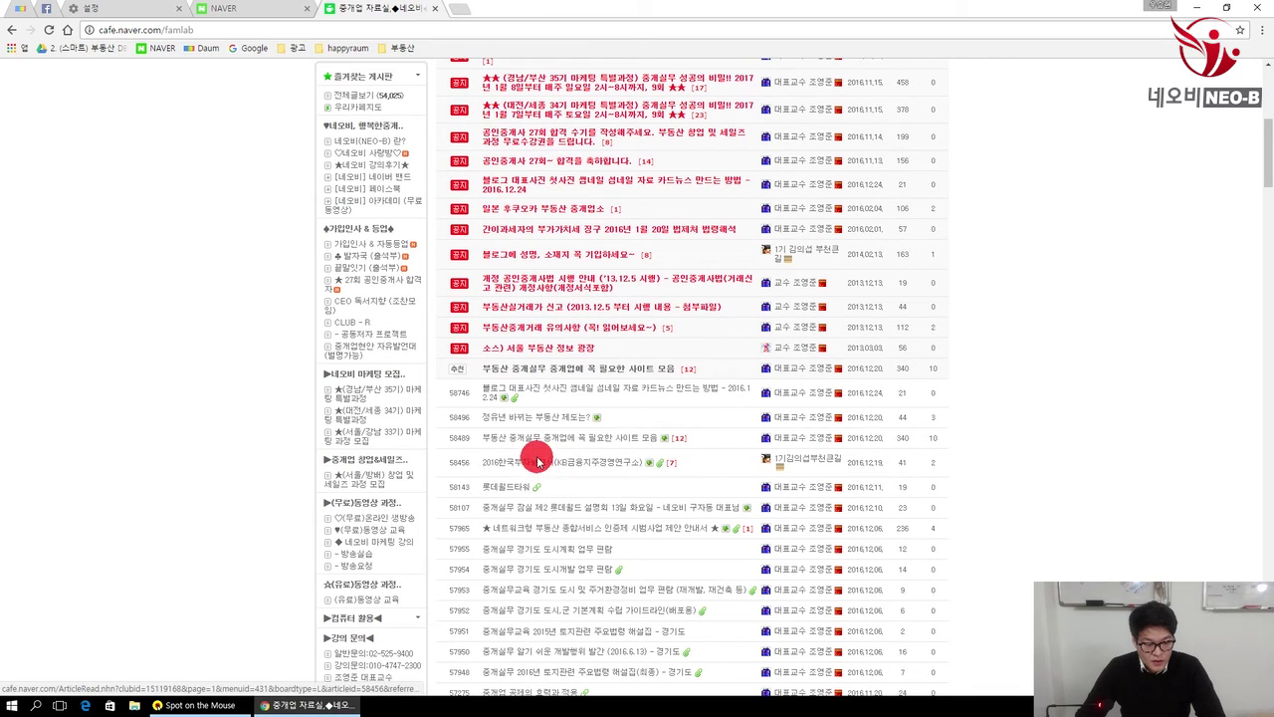
click(517, 462)
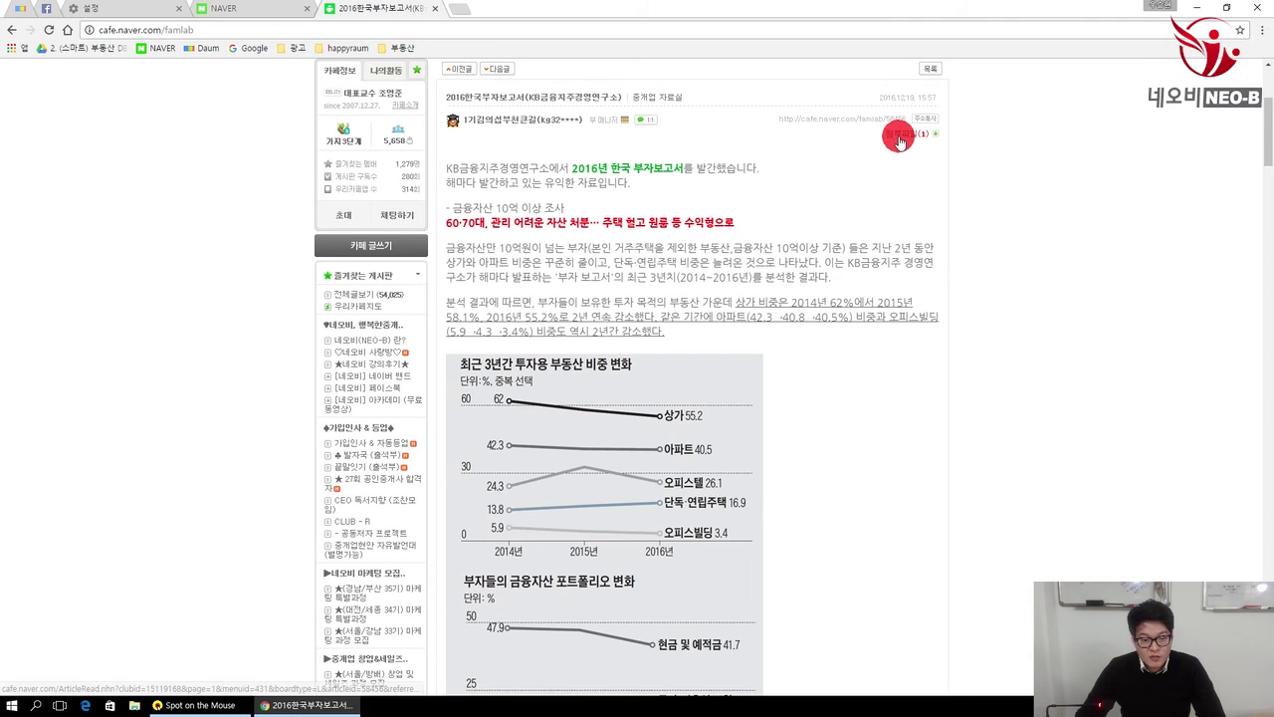
Step: Save the attached 2016한국부자보고서 PDF to the PC, view and close it, then minimize Chrome
click(908, 134)
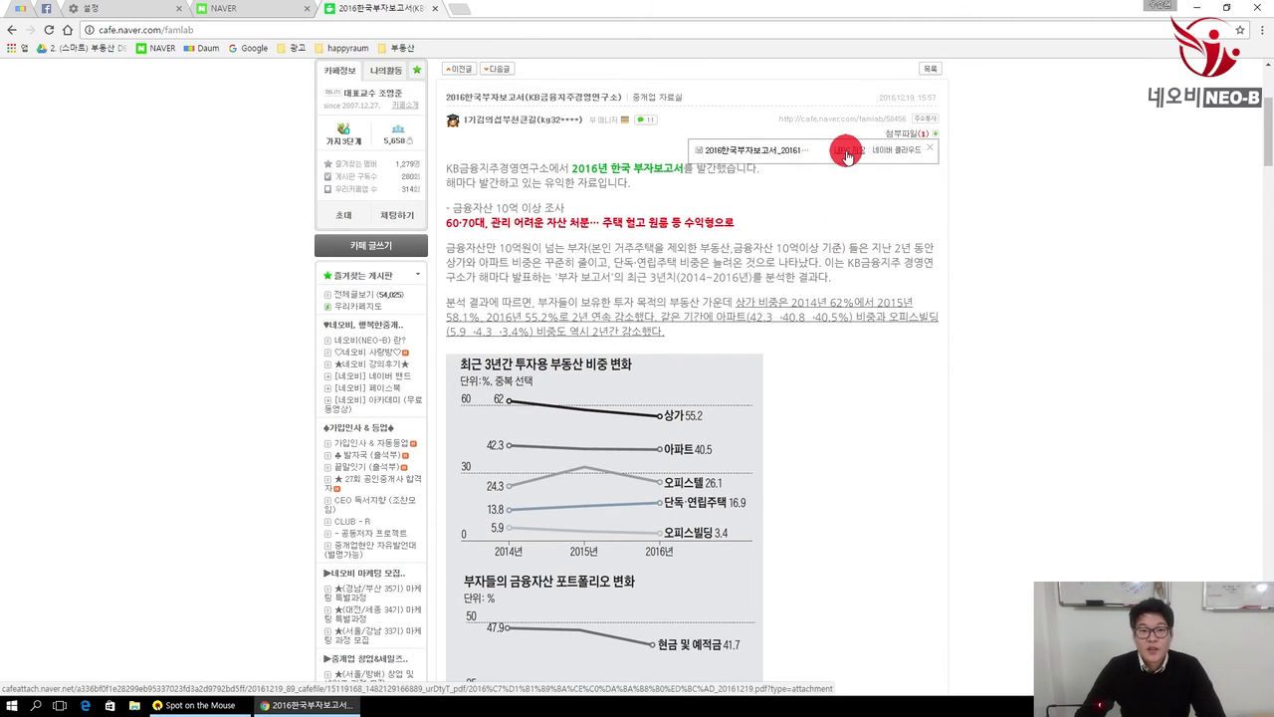
click(847, 154)
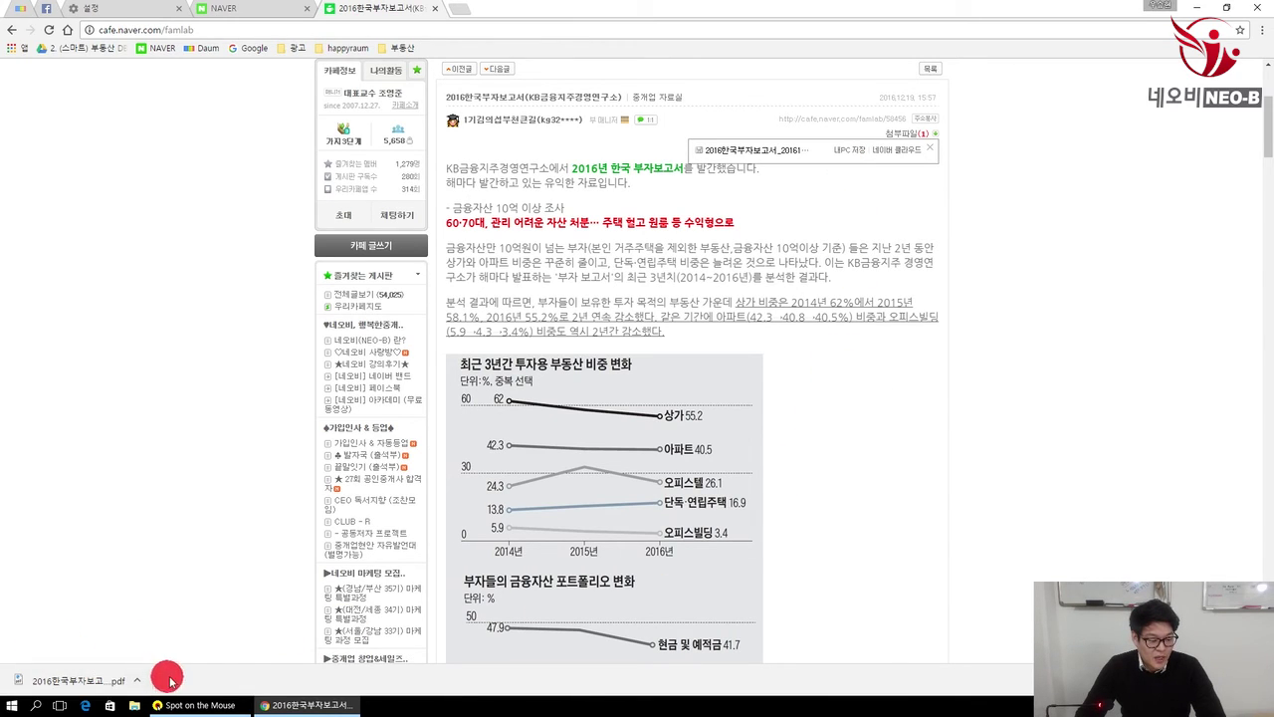
click(85, 685)
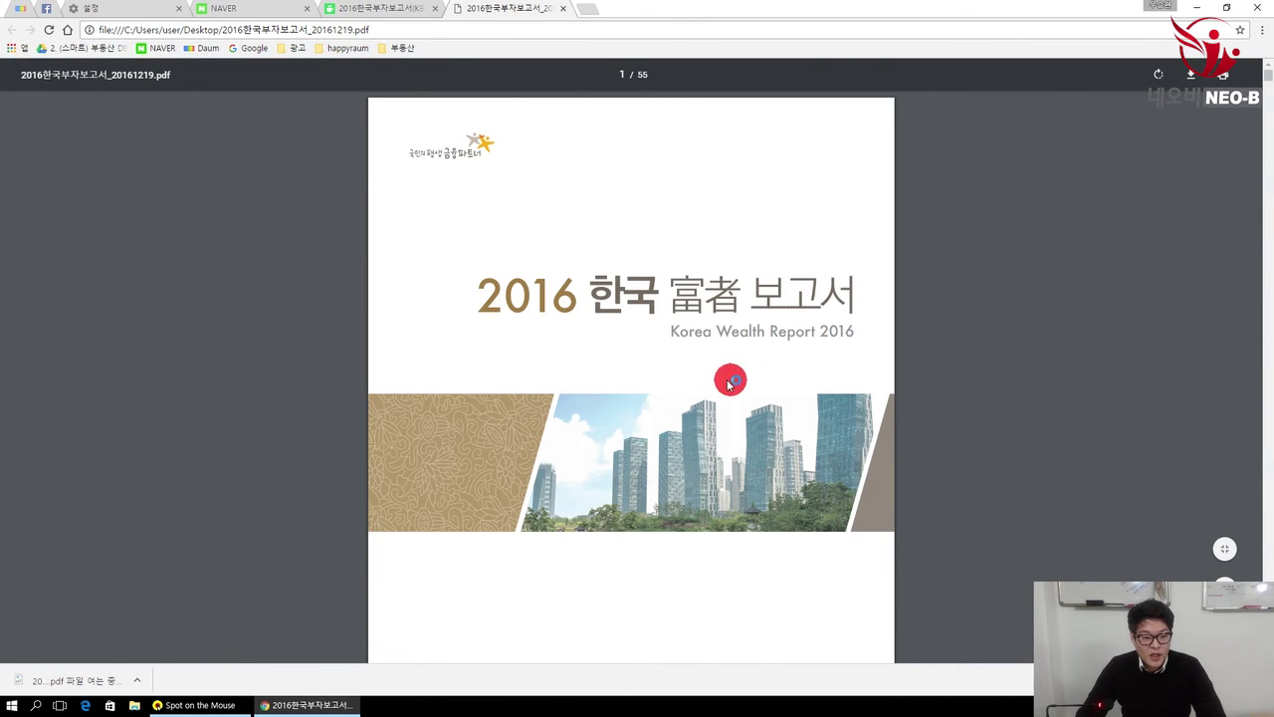
scroll(665, 261, down, 5)
scroll(663, 256, up, 5)
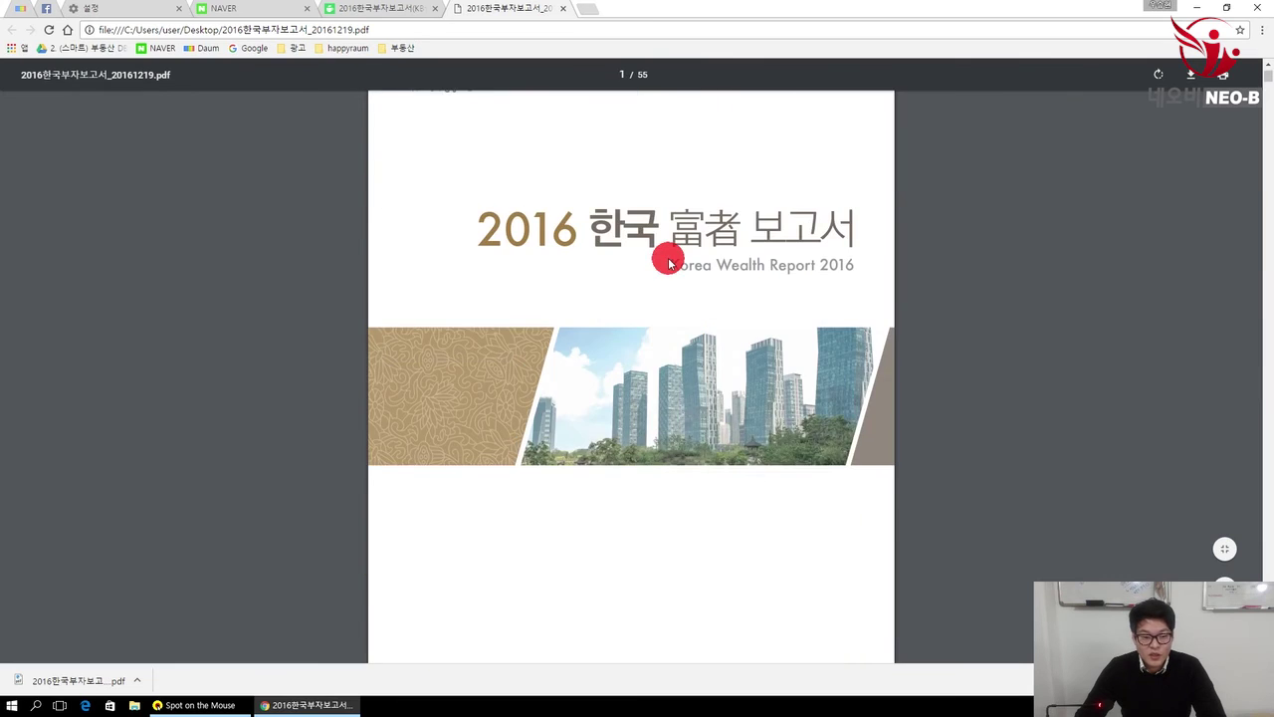
click(564, 9)
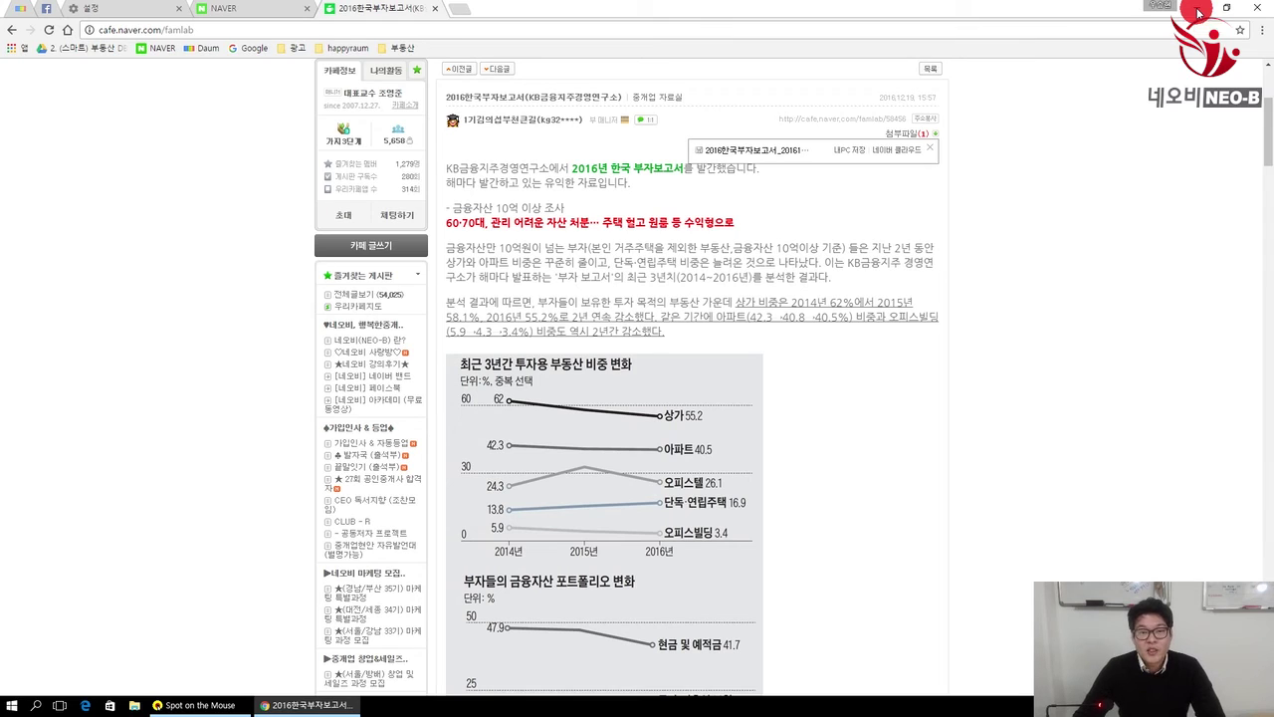
click(1199, 10)
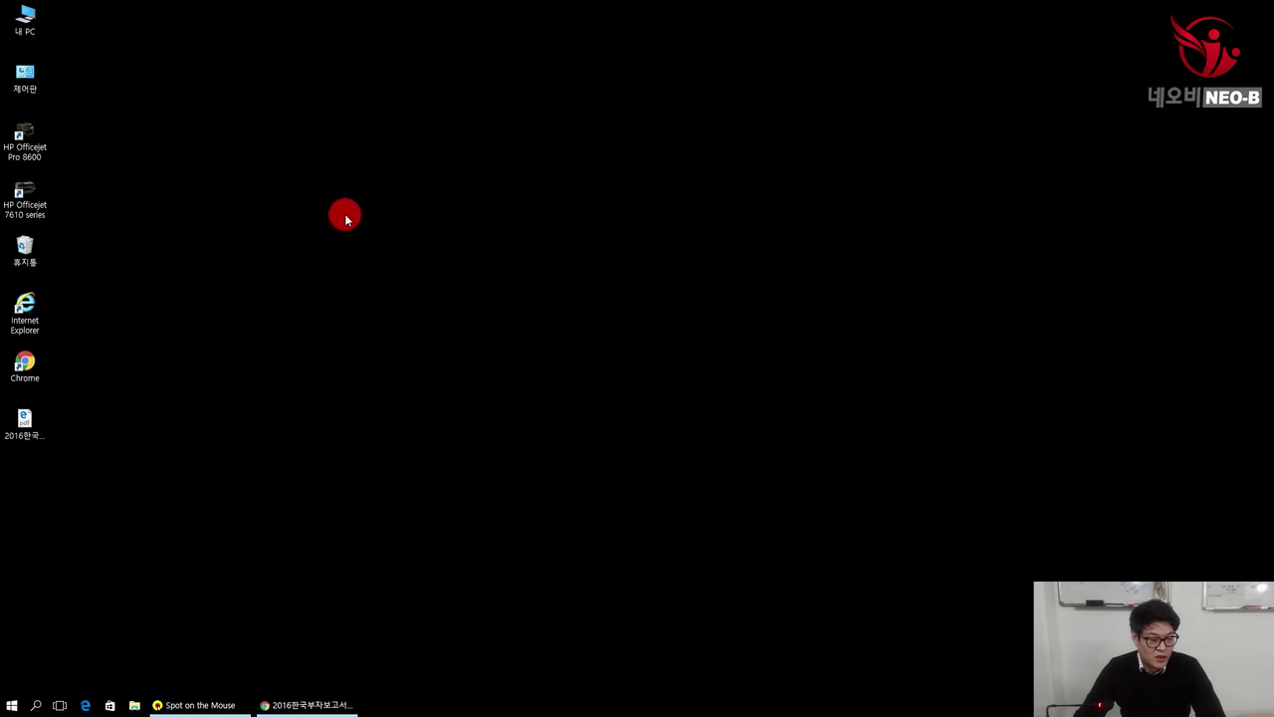
Step: Select the report PDF on the desktop, restore Chrome, and close the cafe post tab
click(24, 423)
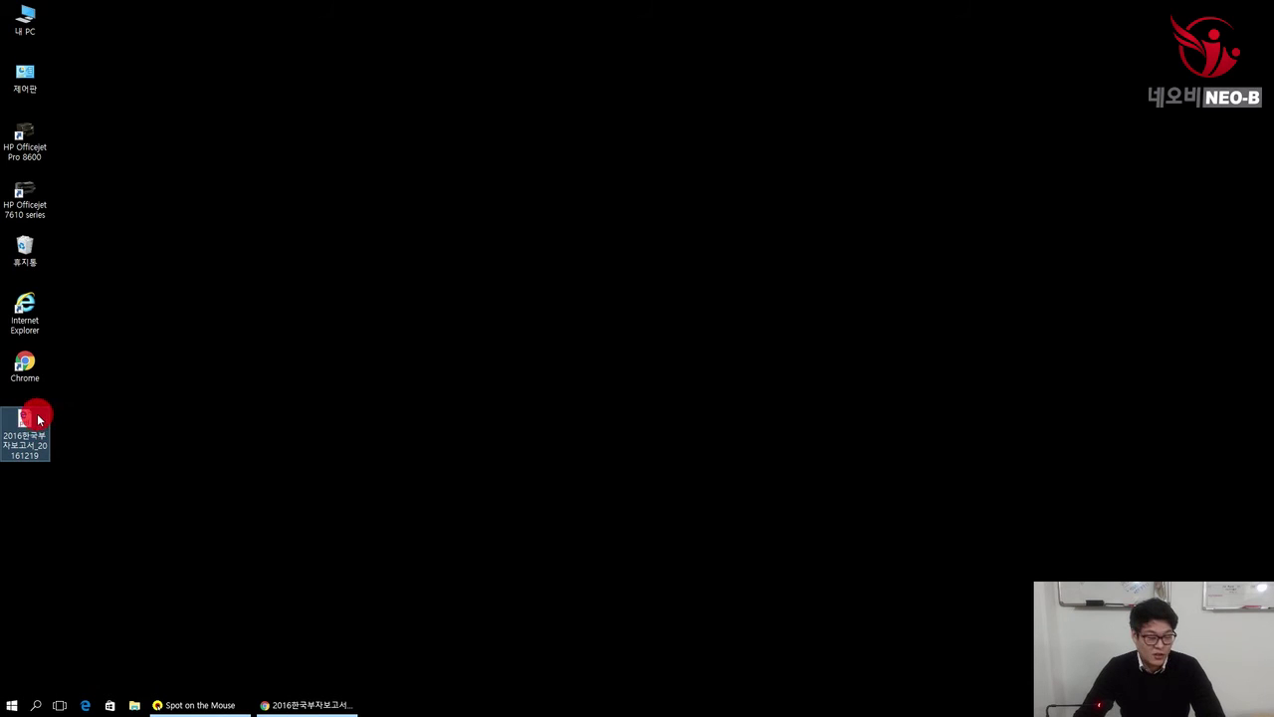
click(301, 703)
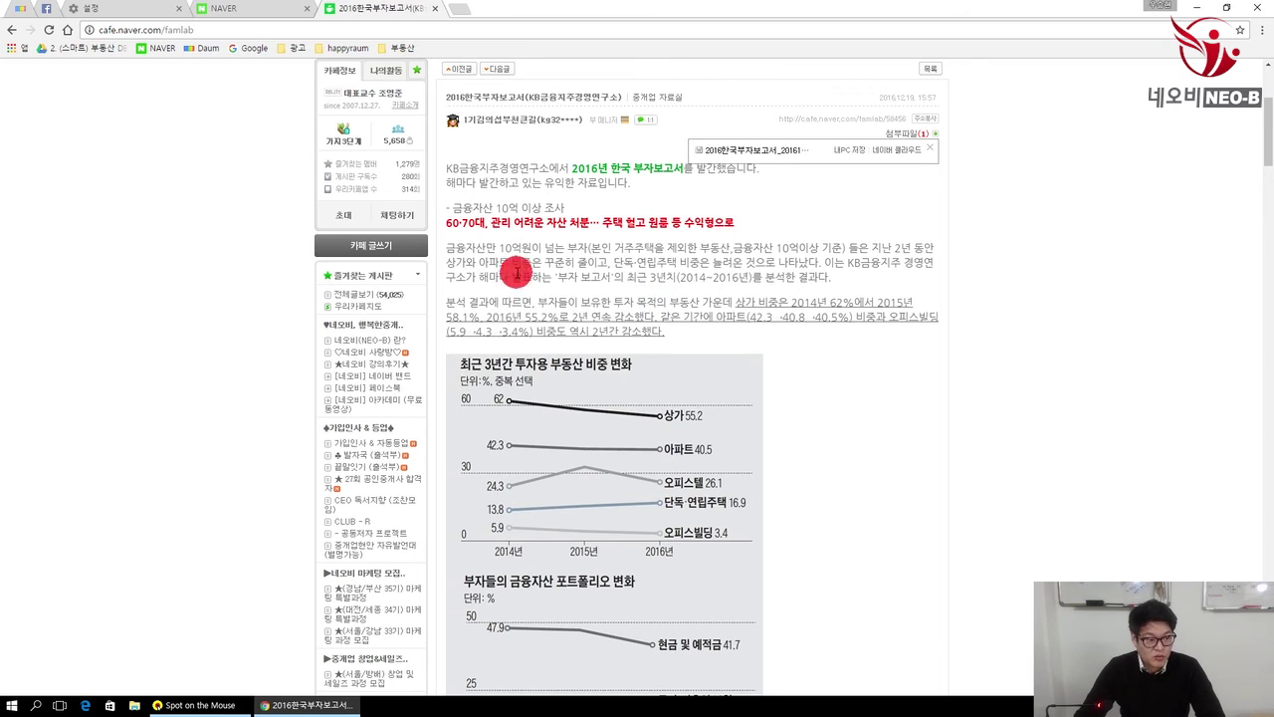
click(437, 10)
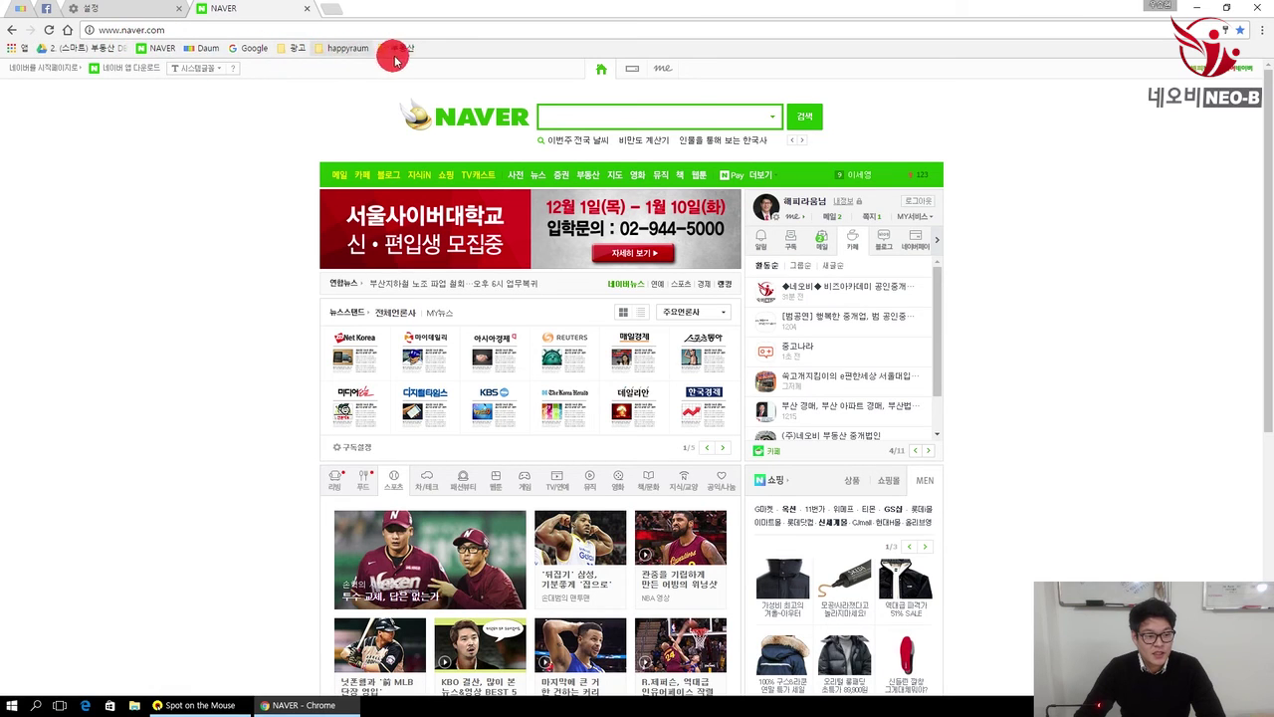
Step: Open the ◆네오비◆ cafe from Naver's cafe list and star it as a bookmark
click(859, 288)
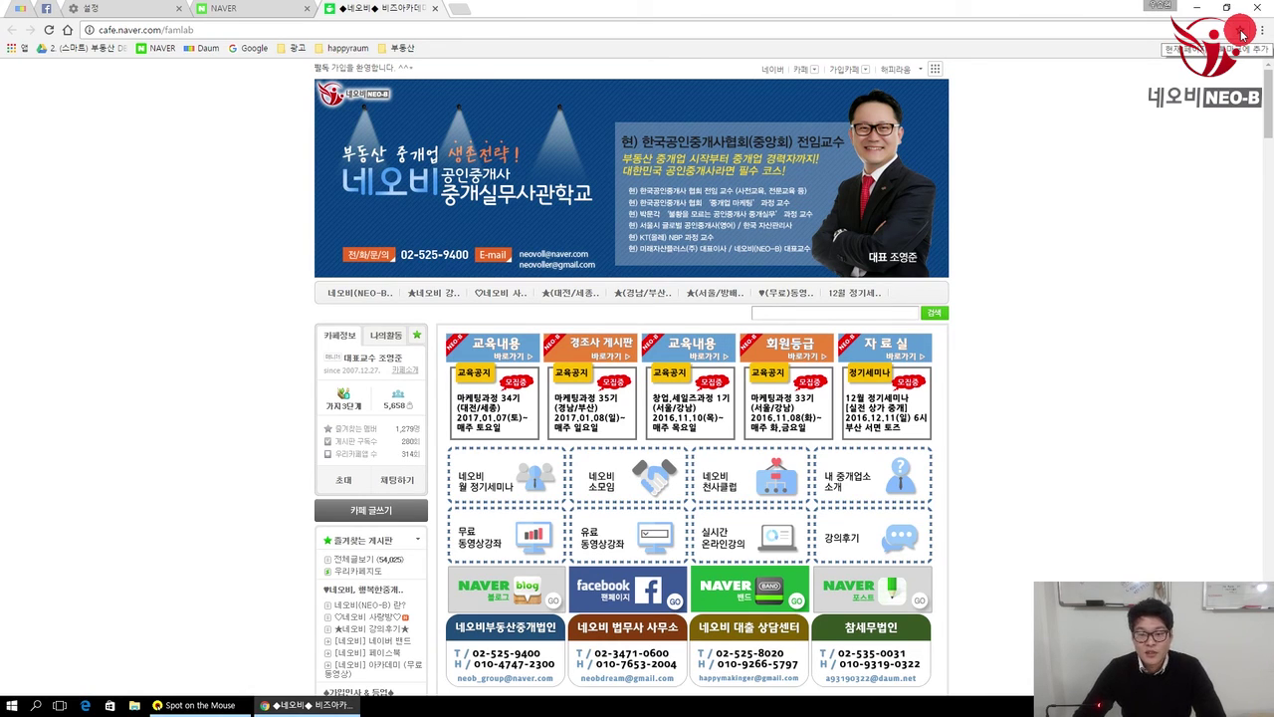
click(1241, 34)
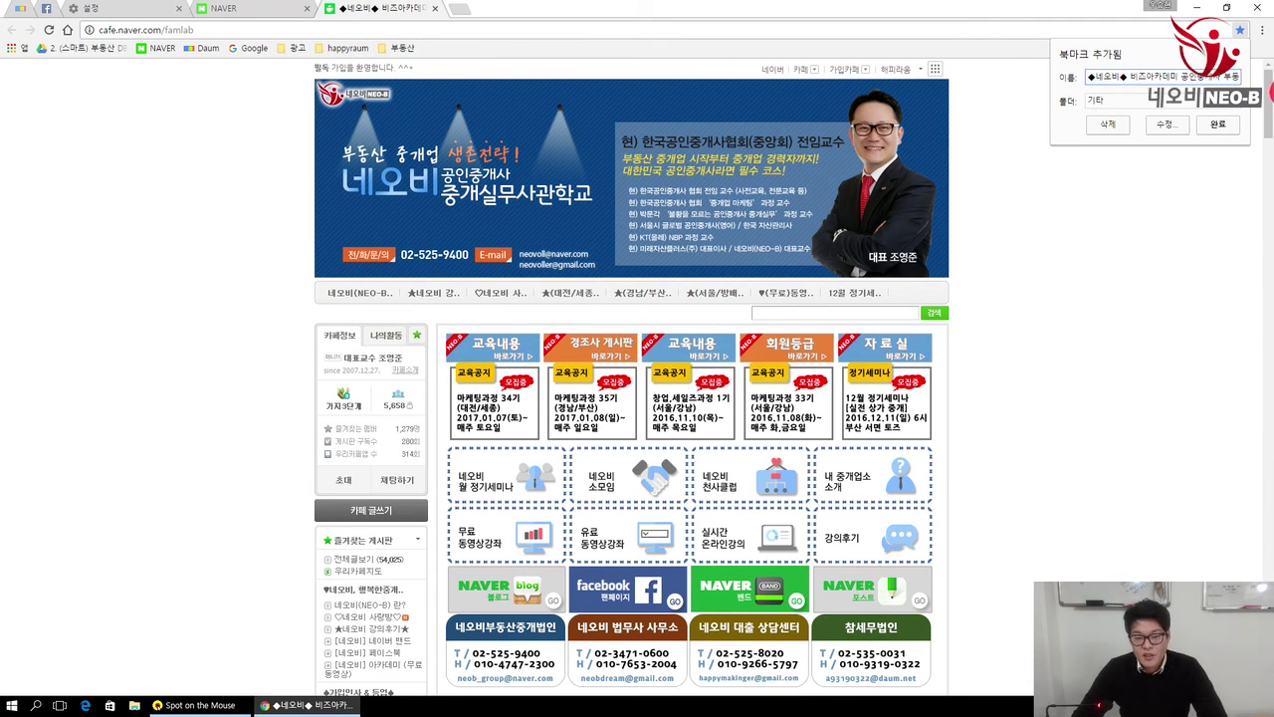
Step: Rename the bookmark ◆네오비◆, save it to 북마크바, and switch to the Daum map tab
drag(1128, 79, 1268, 80)
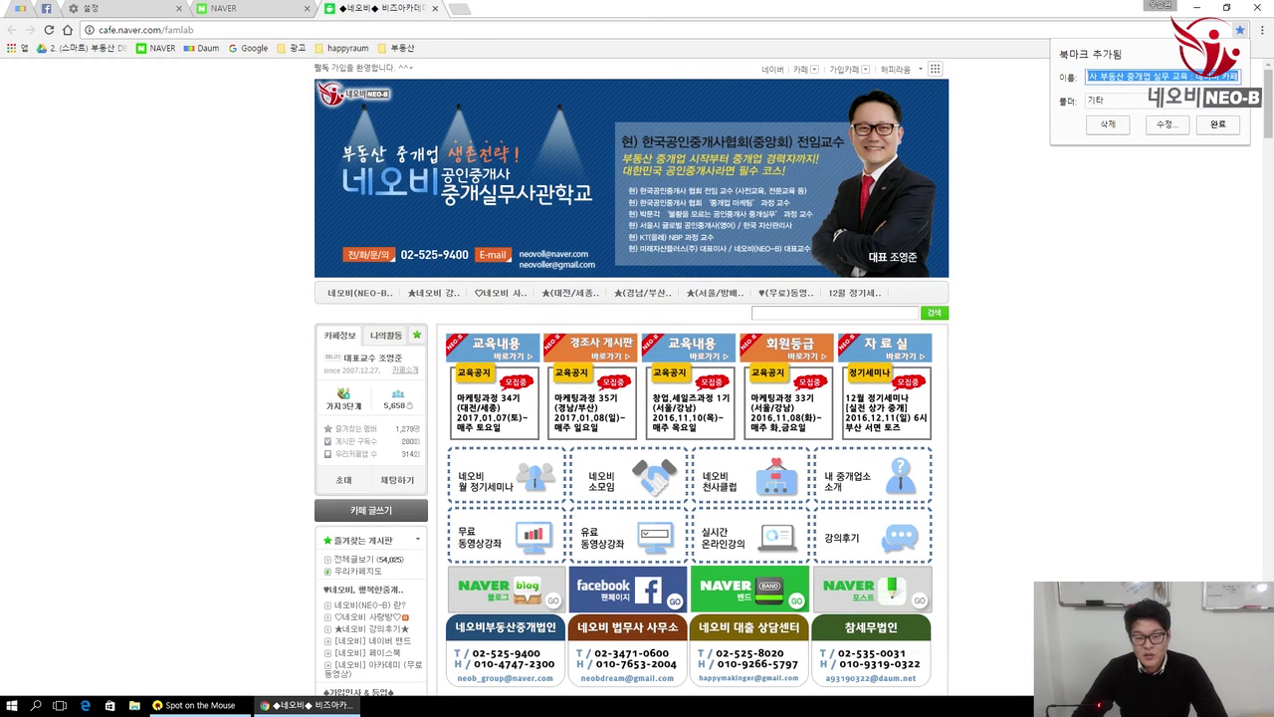
key(BackSpace)
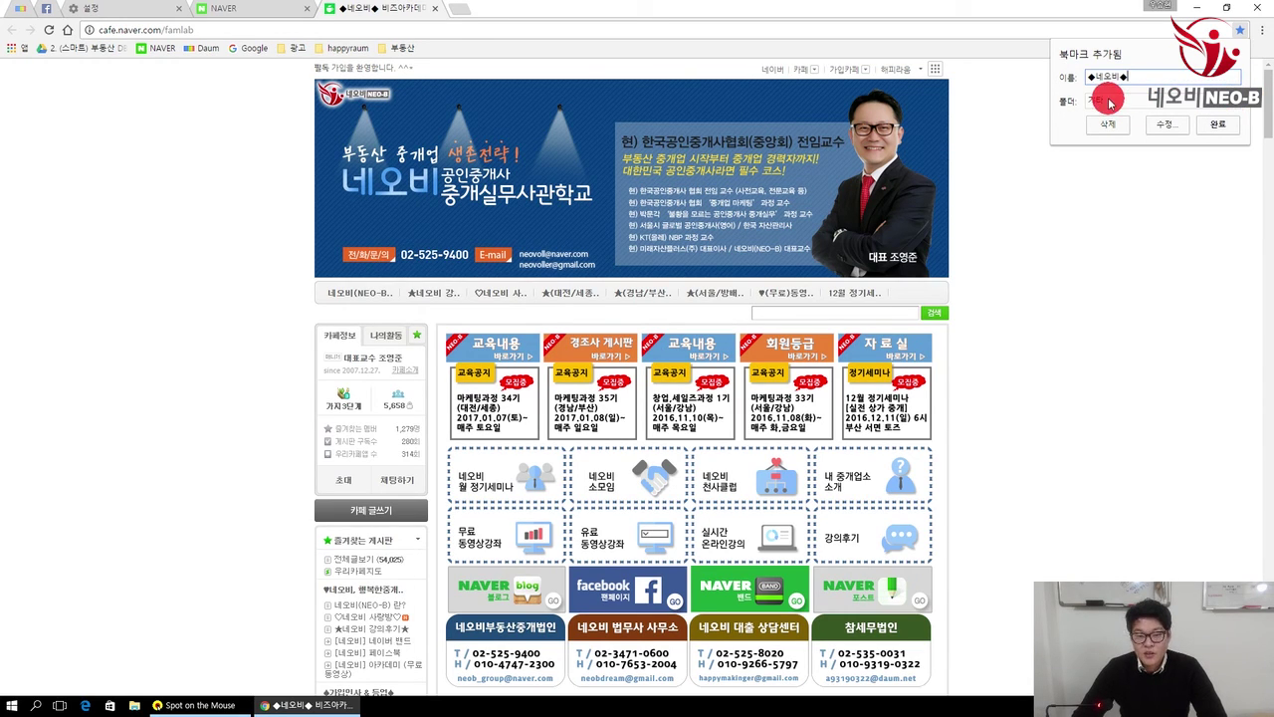
click(1110, 101)
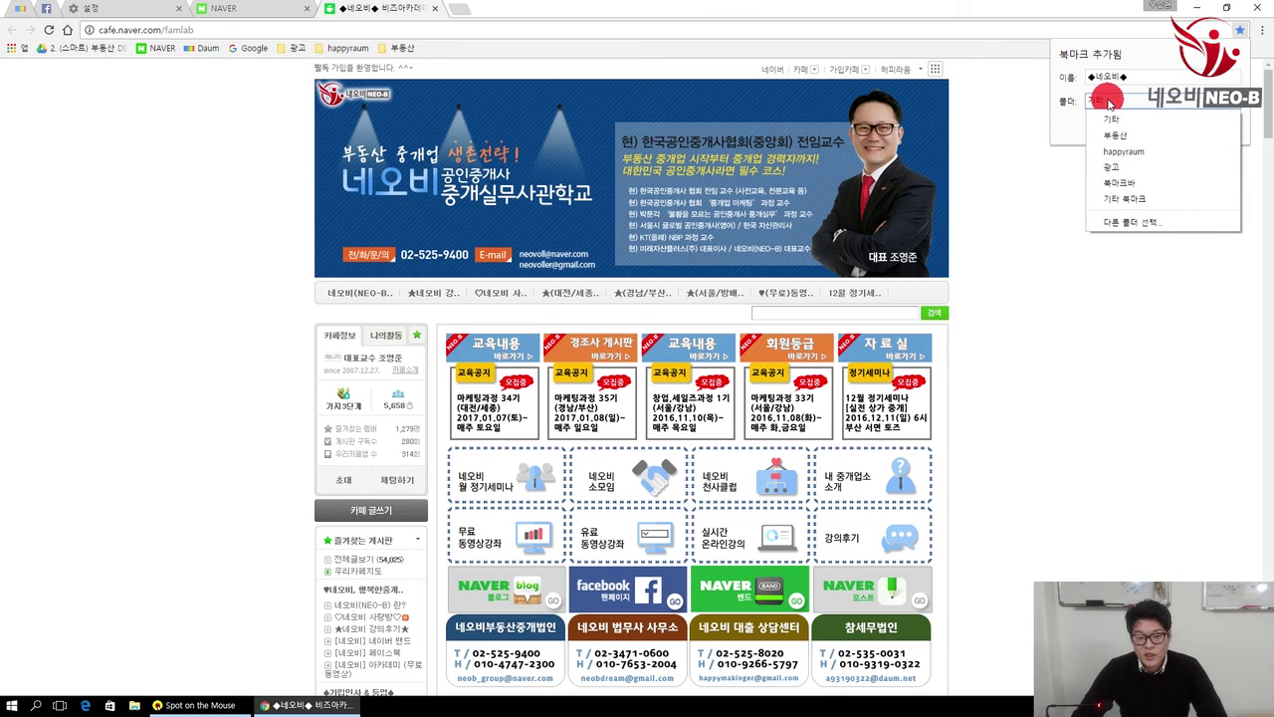
click(1136, 184)
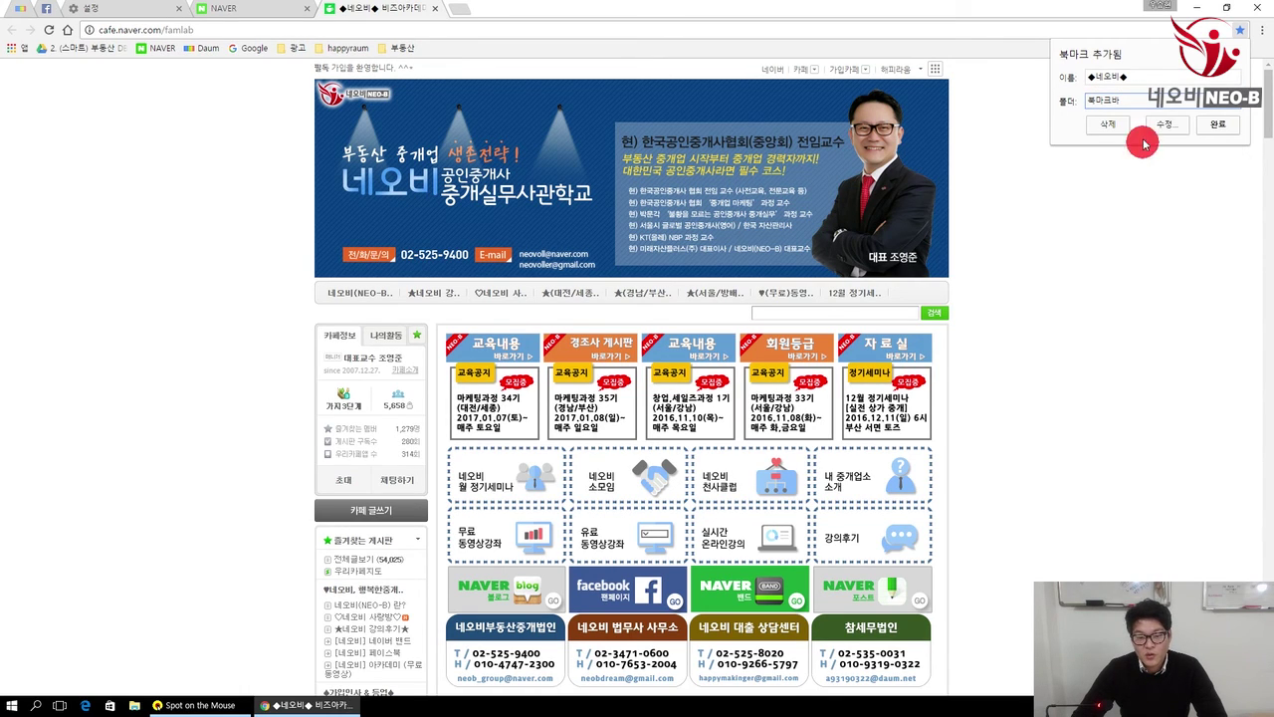
click(1221, 127)
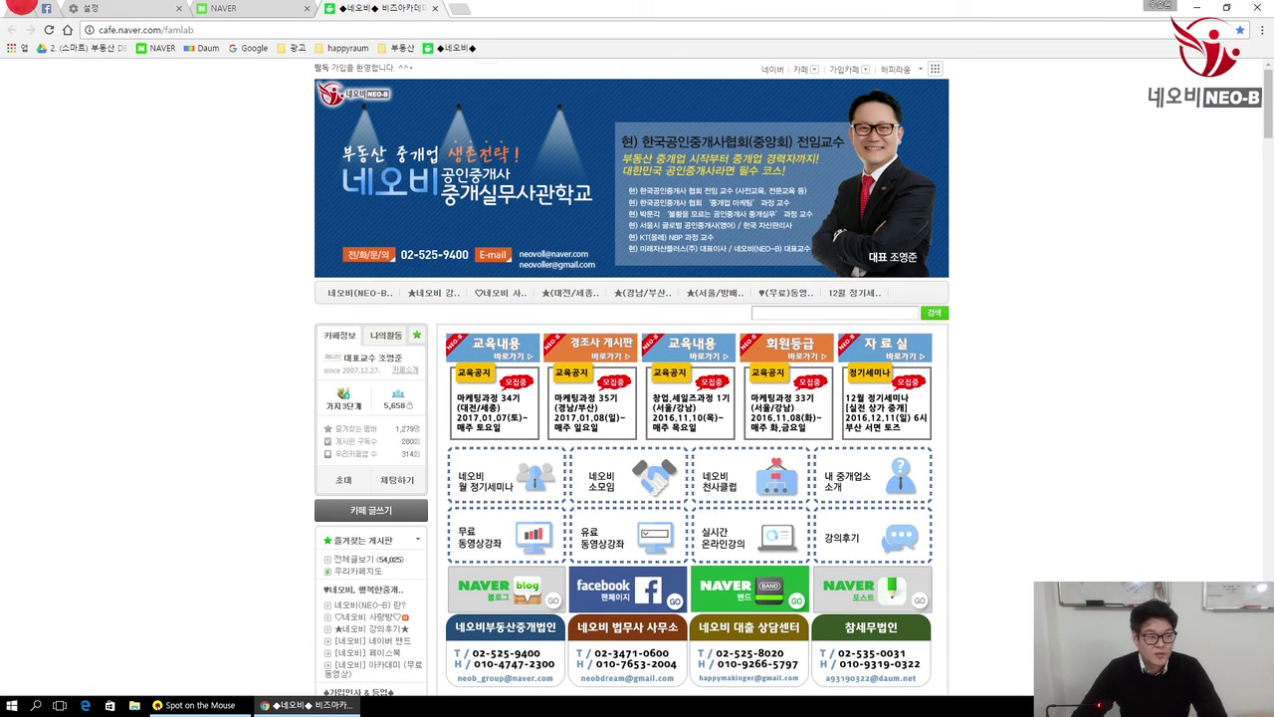
click(22, 8)
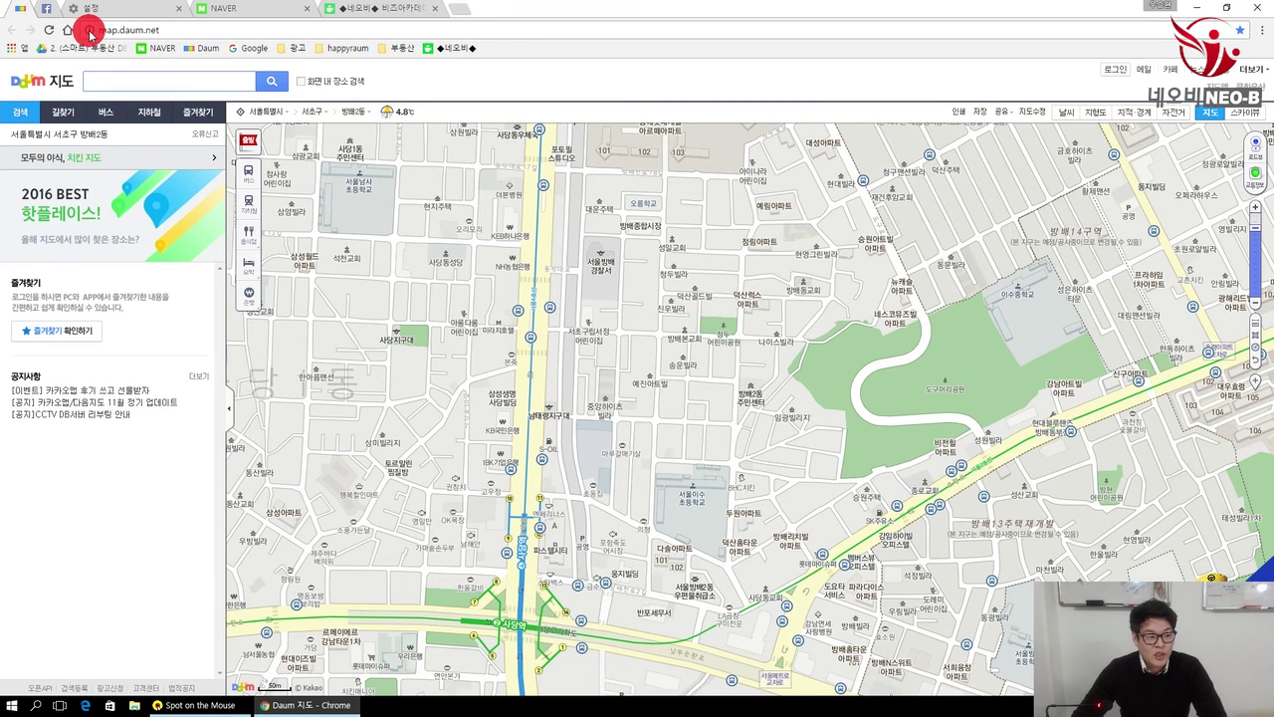
Step: Drag the Daum 지도 and Facebook site icons onto the bookmarks bar, testing the Daum bookmark
mouse_move(90, 33)
mouse_down()
mouse_move(513, 54)
mouse_move(308, 42)
mouse_move(57, 57)
mouse_up()
click(213, 154)
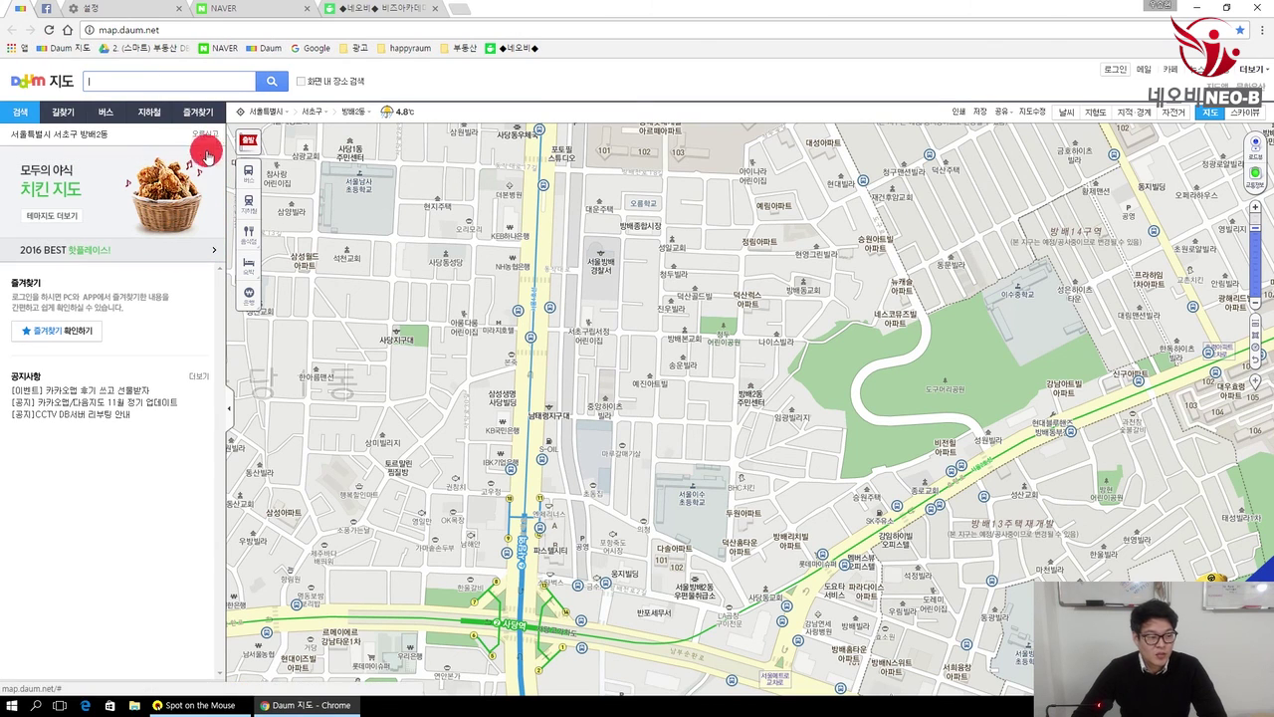
click(78, 50)
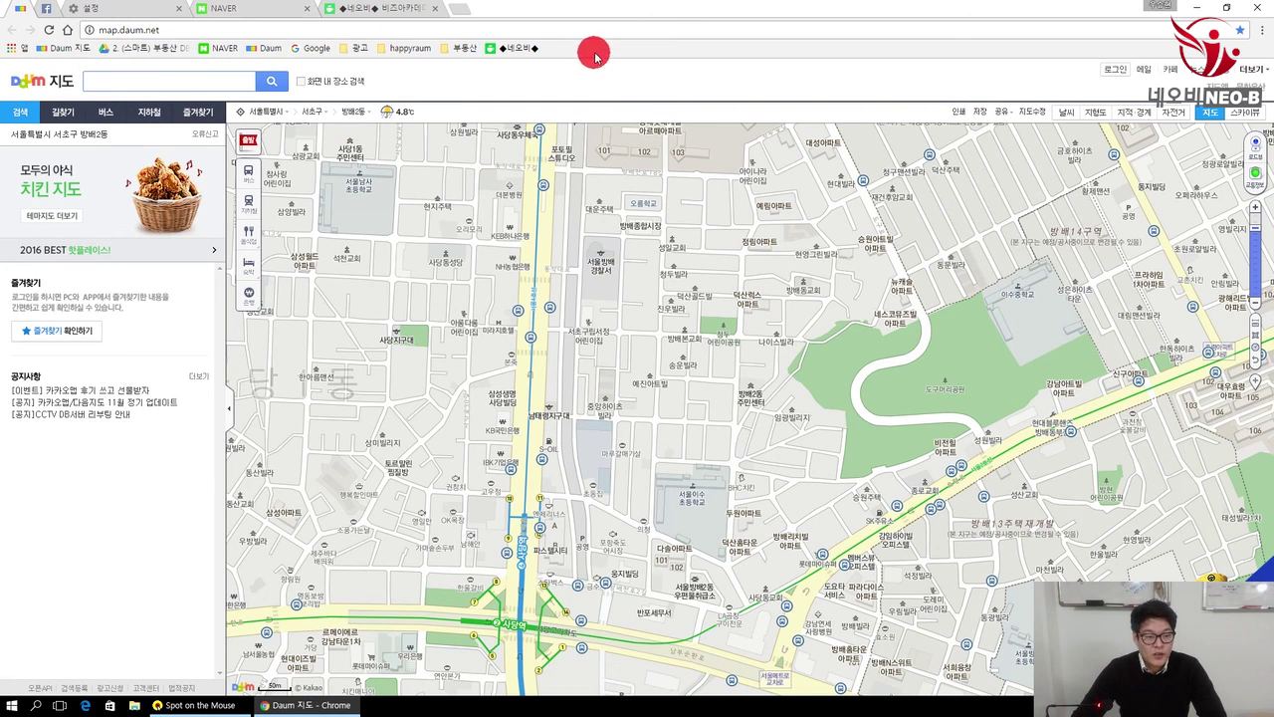
click(47, 10)
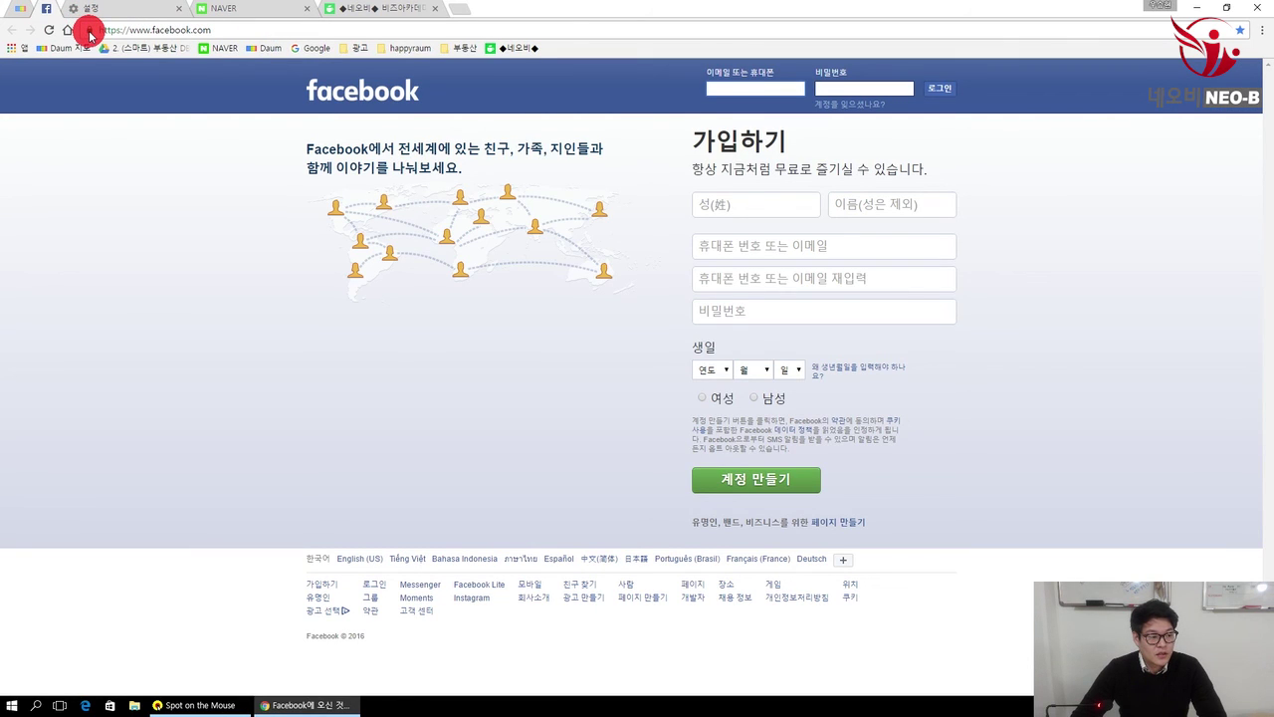
drag(88, 34, 587, 57)
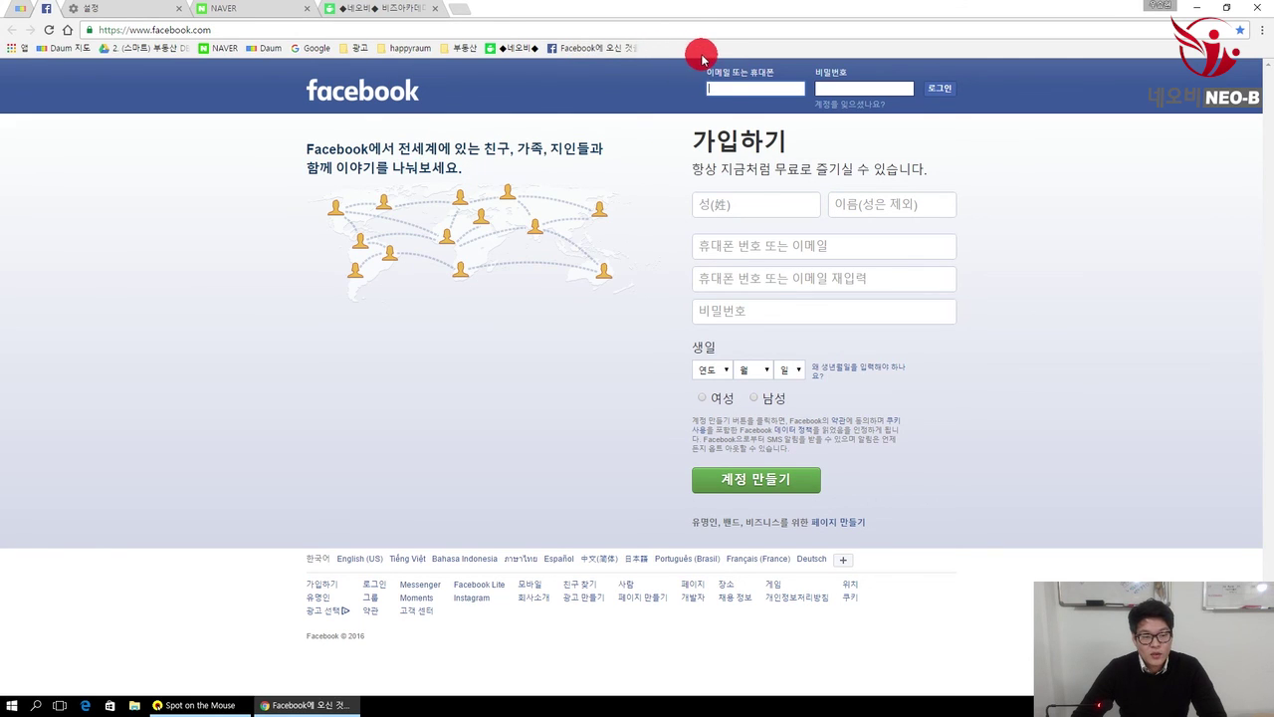
Step: Create a folder named 업무 on the bookmarks bar, then test the Facebook bookmark
right_click(695, 51)
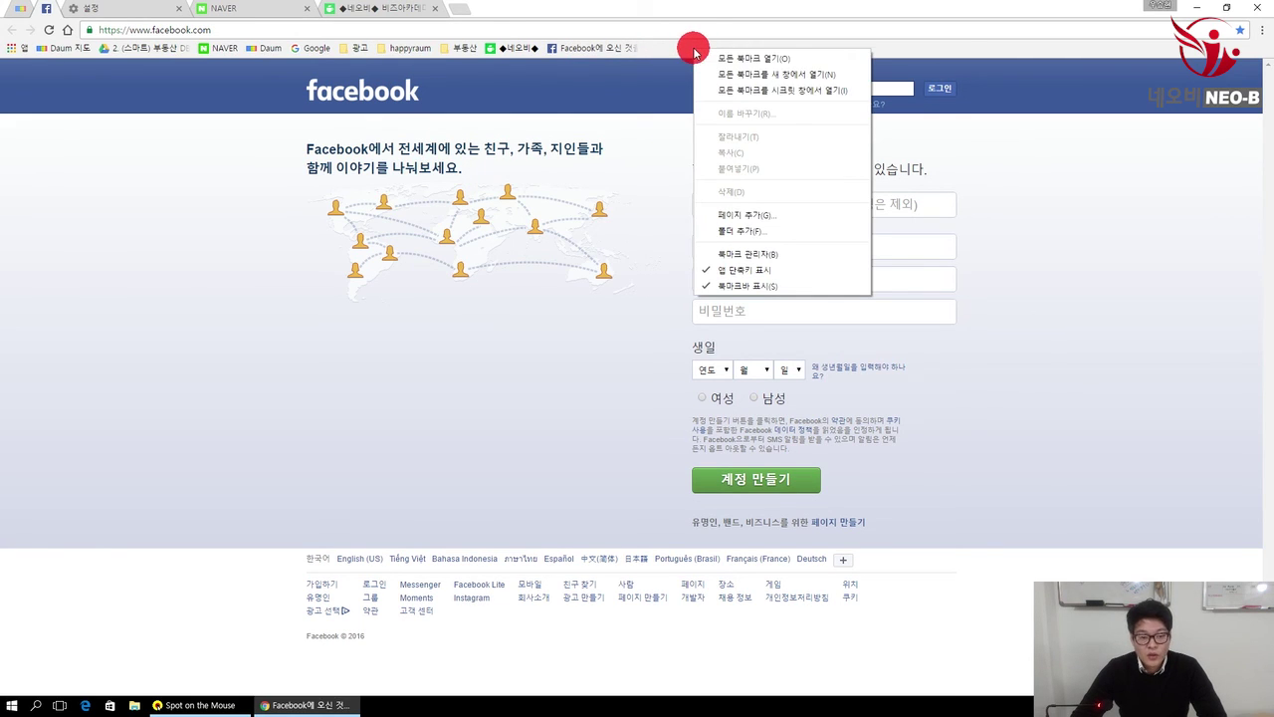
click(795, 232)
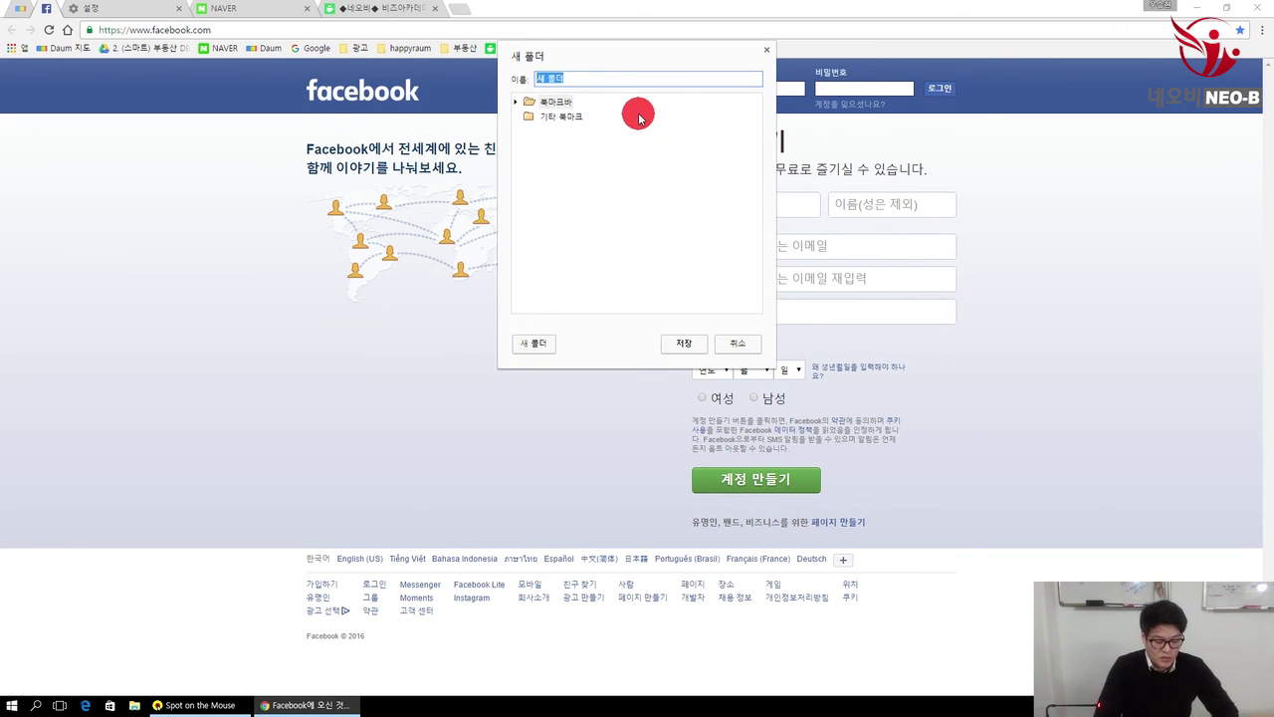
text(네오)
key(BackSpace)
key(BackSpace)
text(업드)
key(Return)
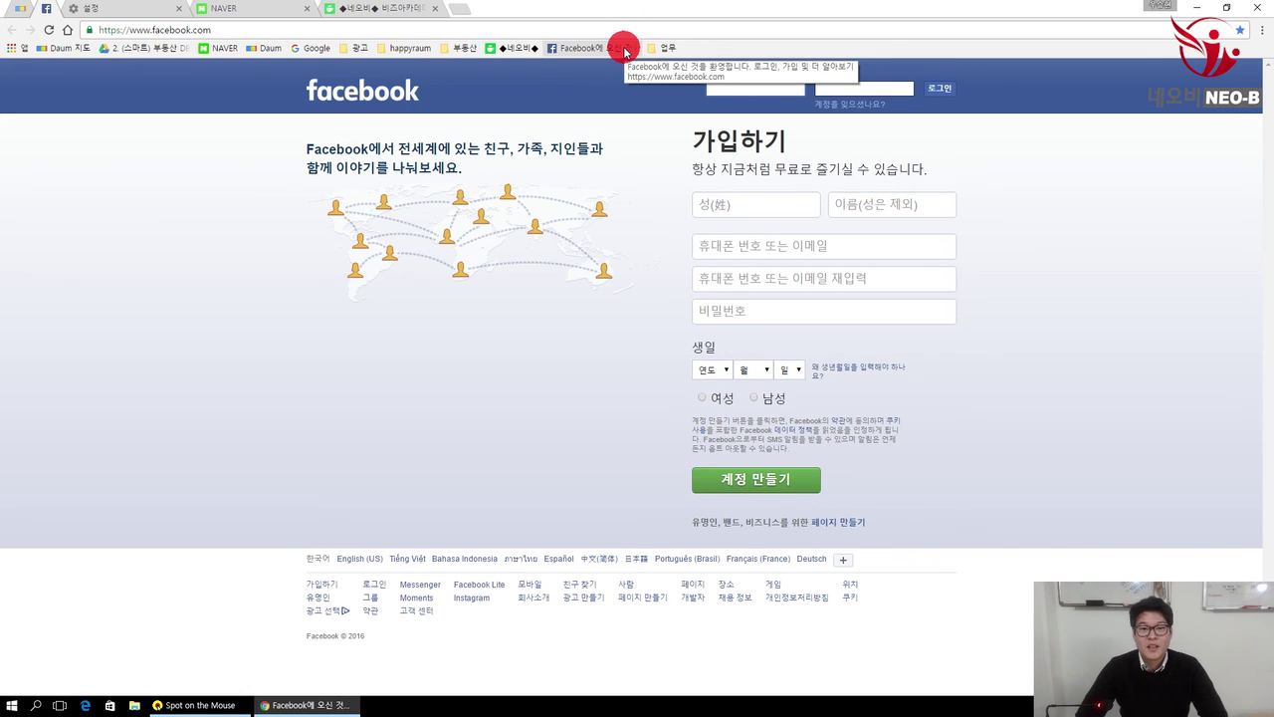
click(624, 50)
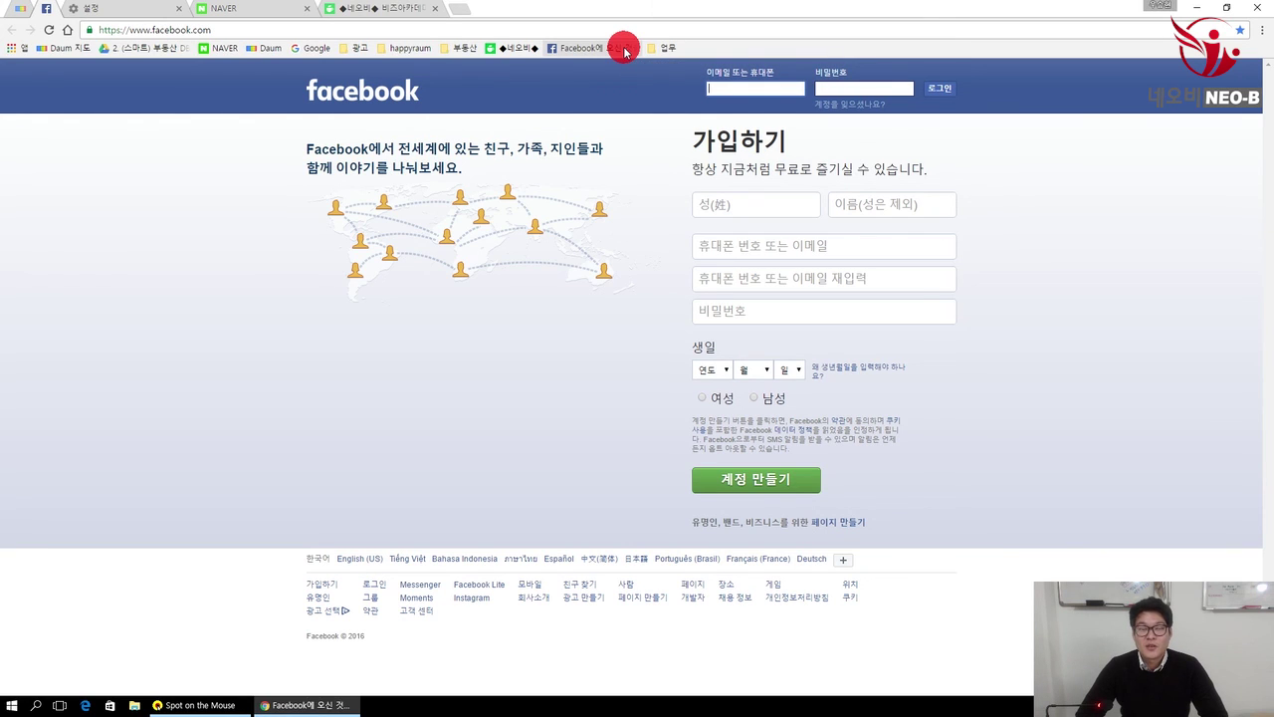